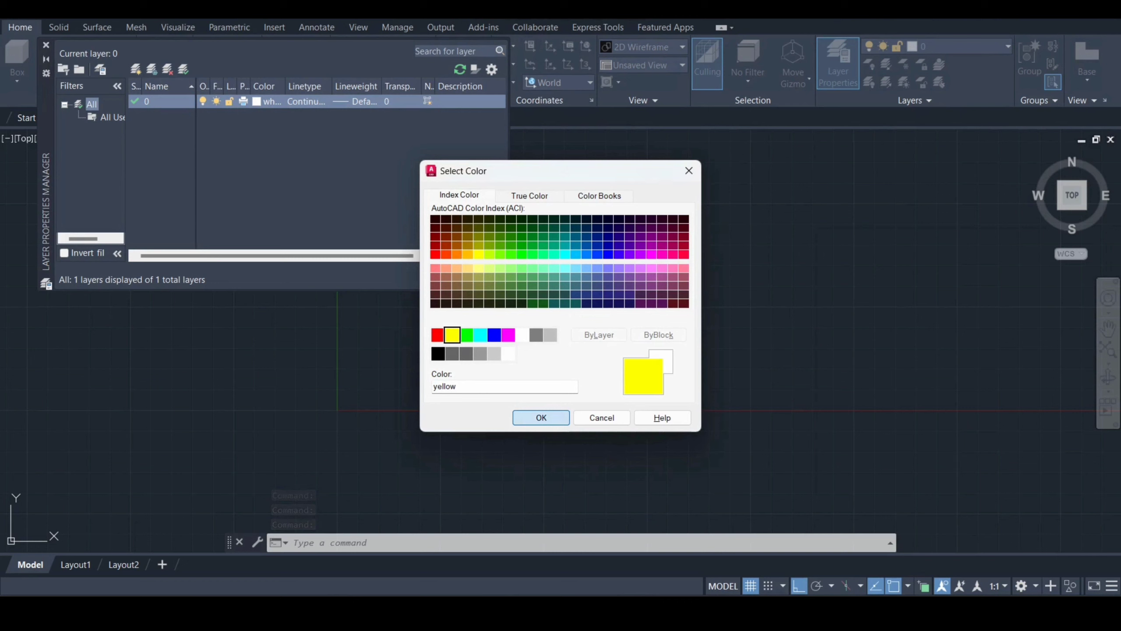
Apply yellow as the colour of layer 0 and close the layer manager
click(541, 418)
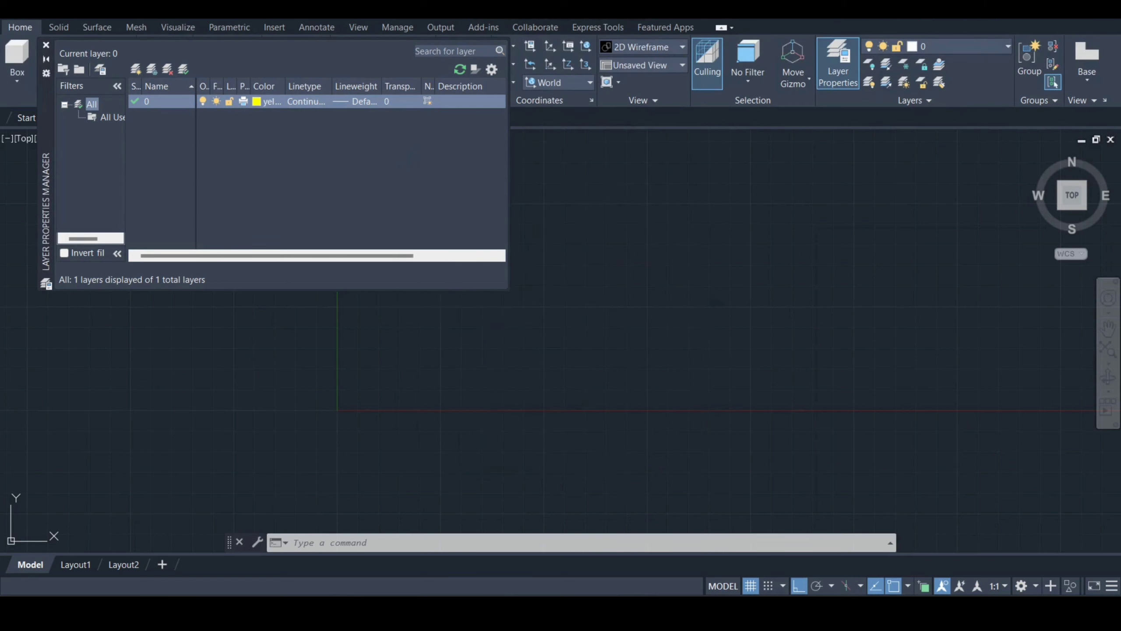
click(46, 45)
Draw three connected lines: 65 straight down, 72 to the left, and 37.5 straight up
key(Return)
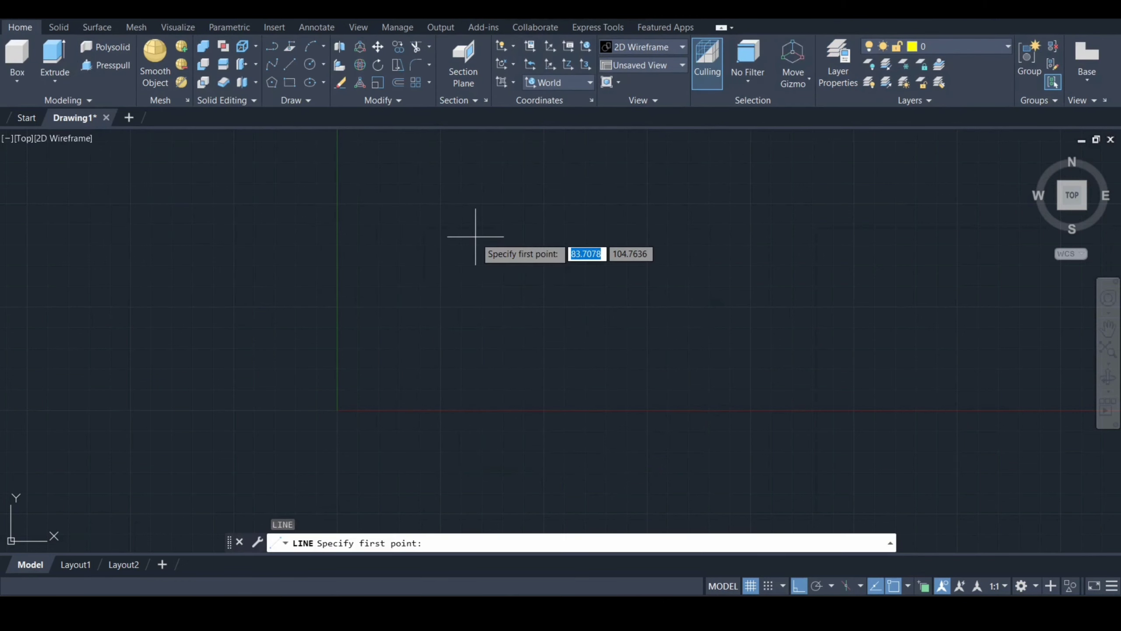
click(637, 273)
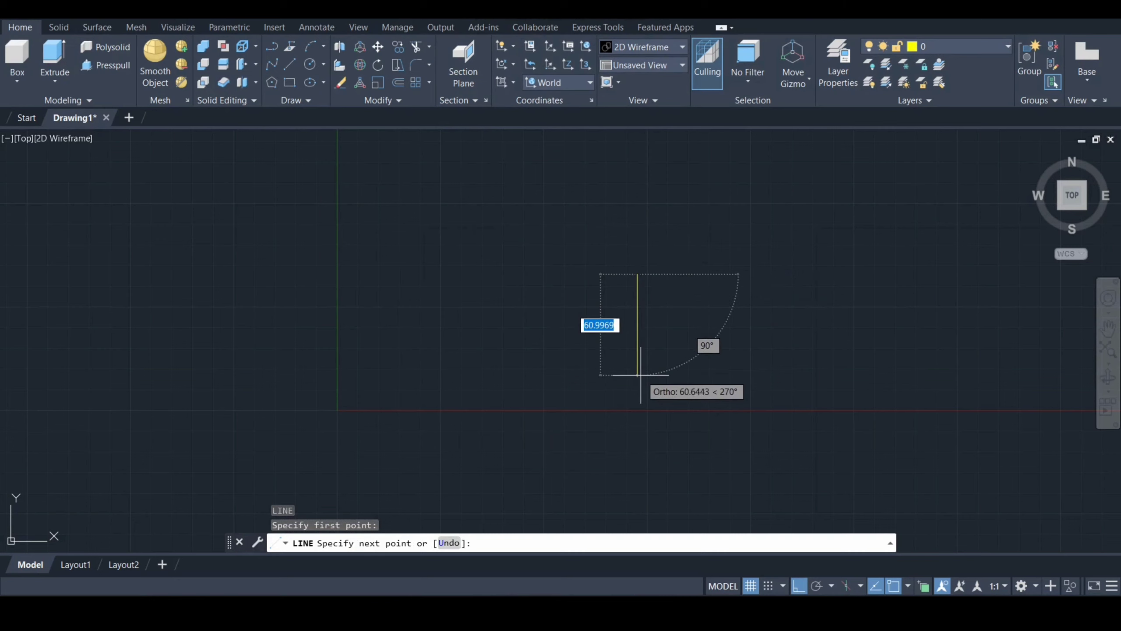
text(65)
key(Return)
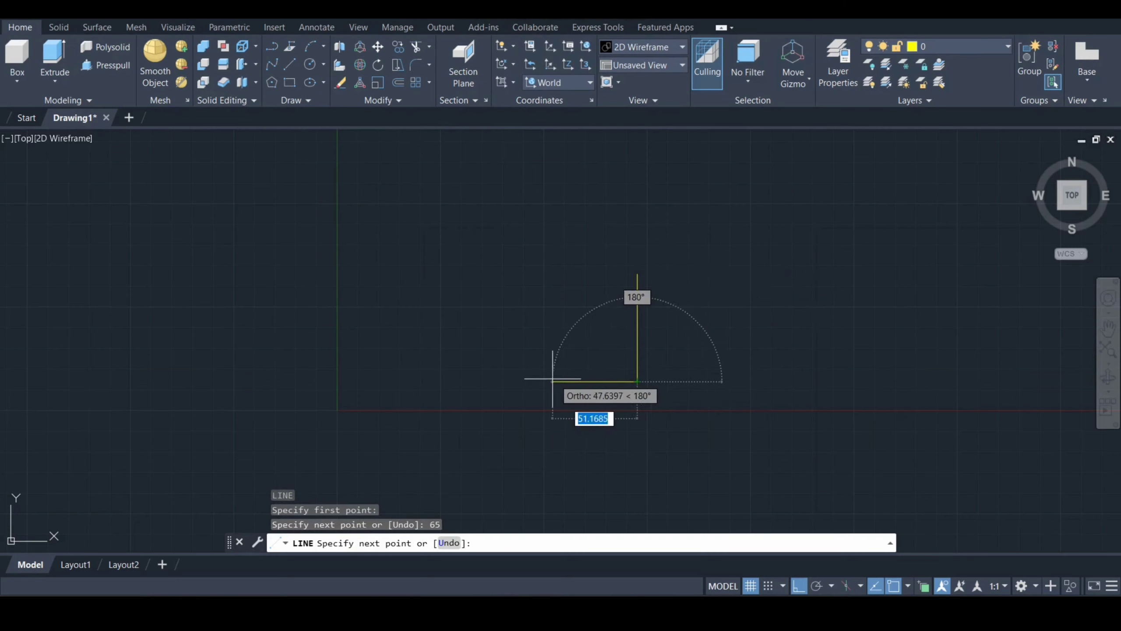
text(72)
key(Return)
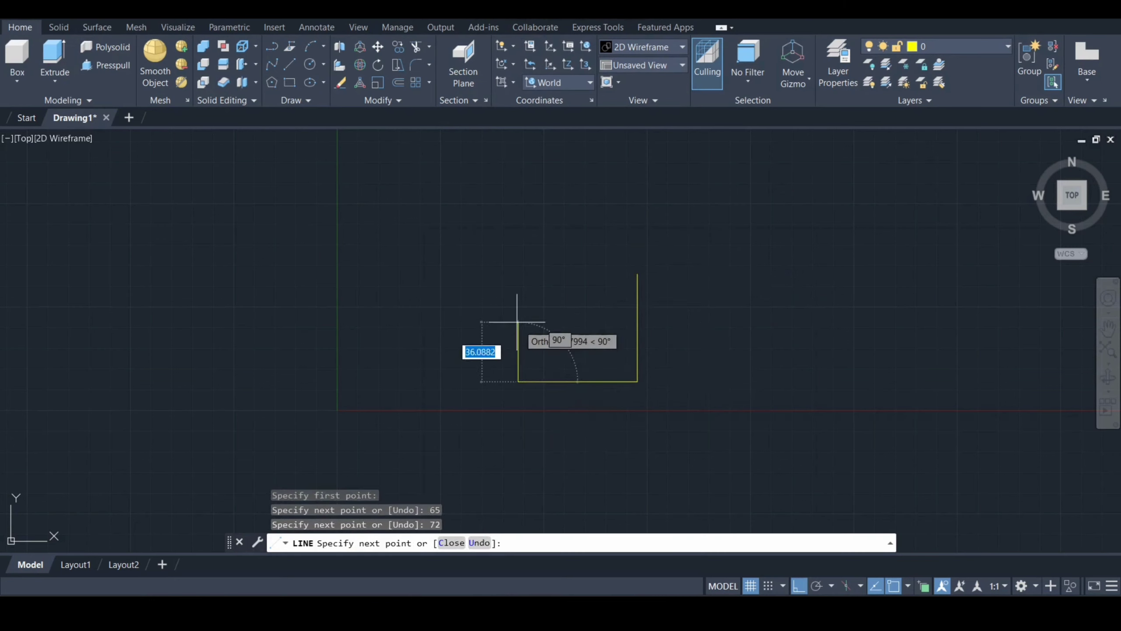
text(37.5)
key(Return)
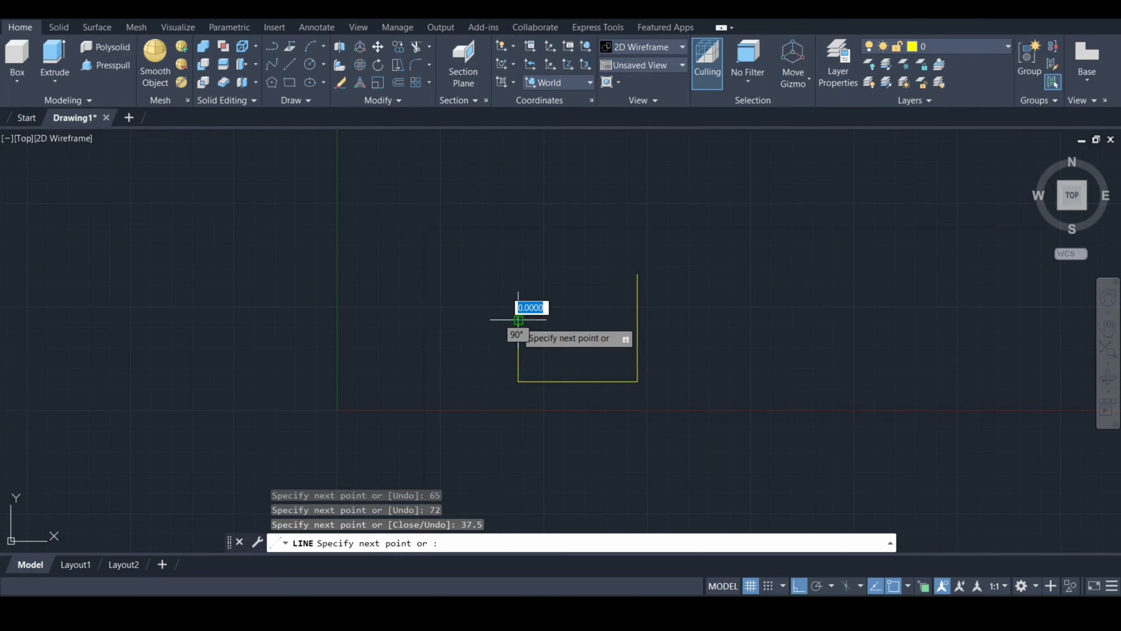
key(Escape)
Draw a circle of radius 18 centred on the lower right corner of the connected lines
text(c)
key(Return)
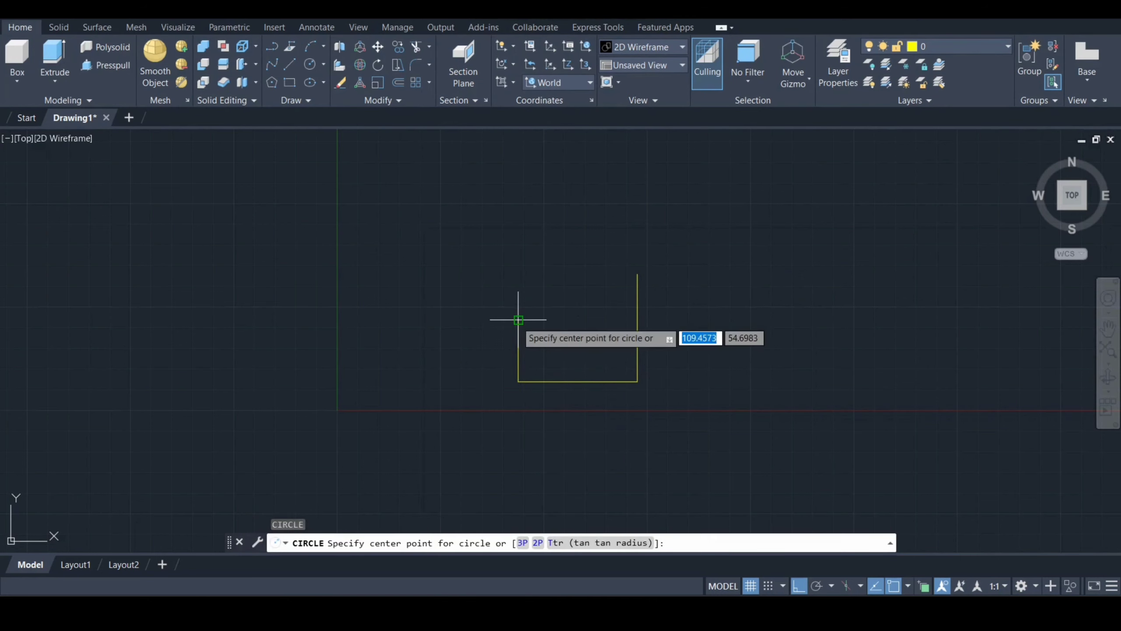
click(636, 381)
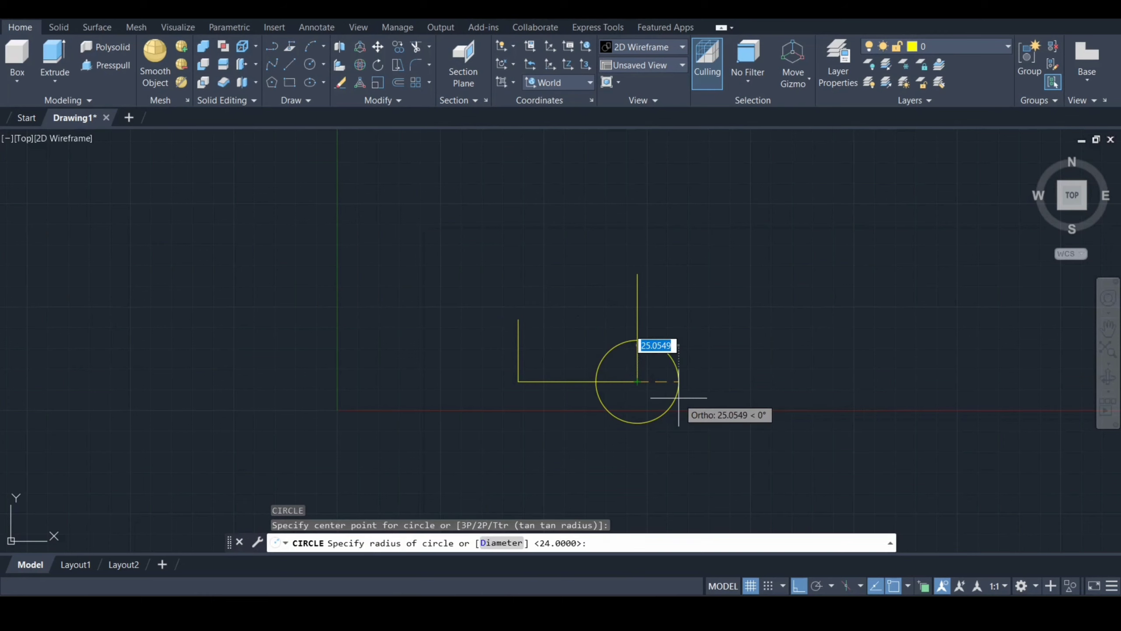
text(18)
key(Return)
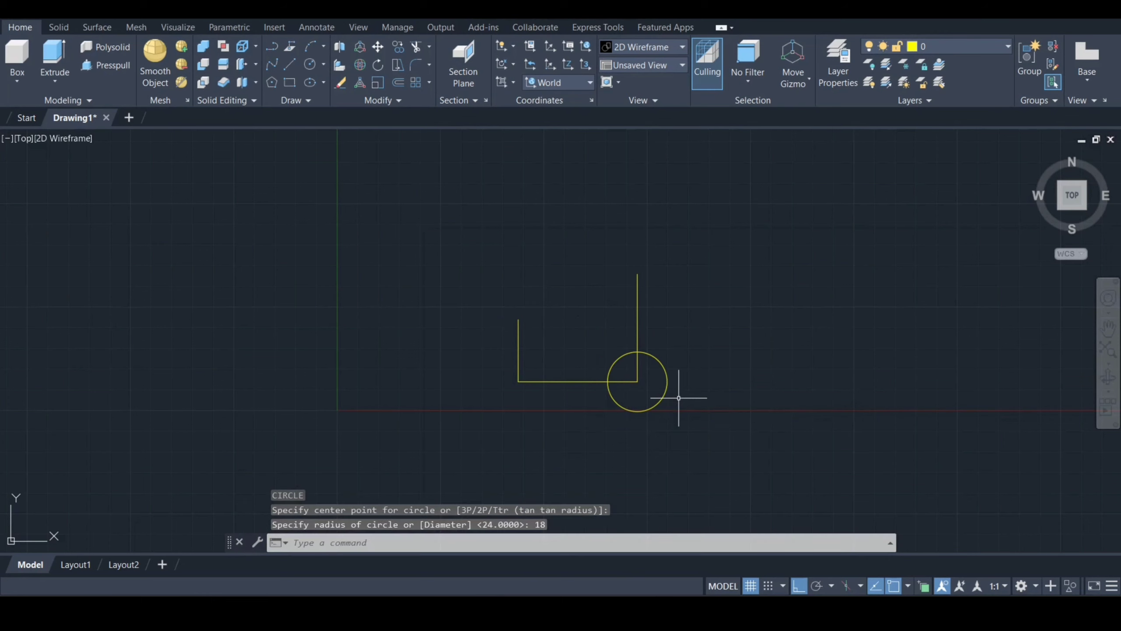
Add two circles of radius 35 and 45 concentric with the circle at the lower right corner
text(c)
key(Return)
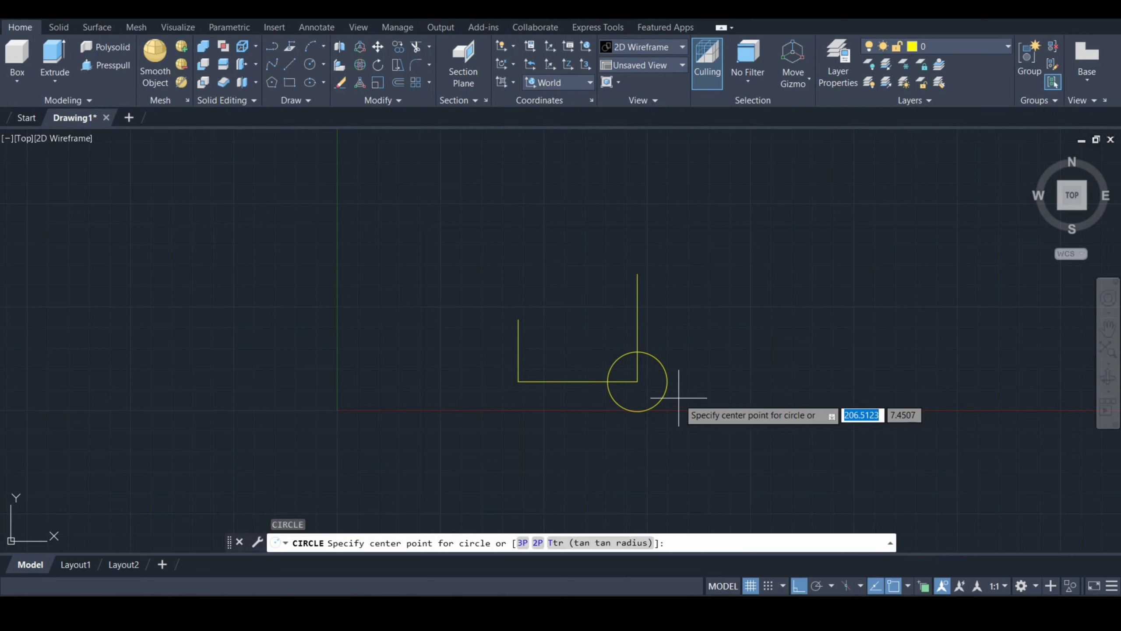
click(636, 381)
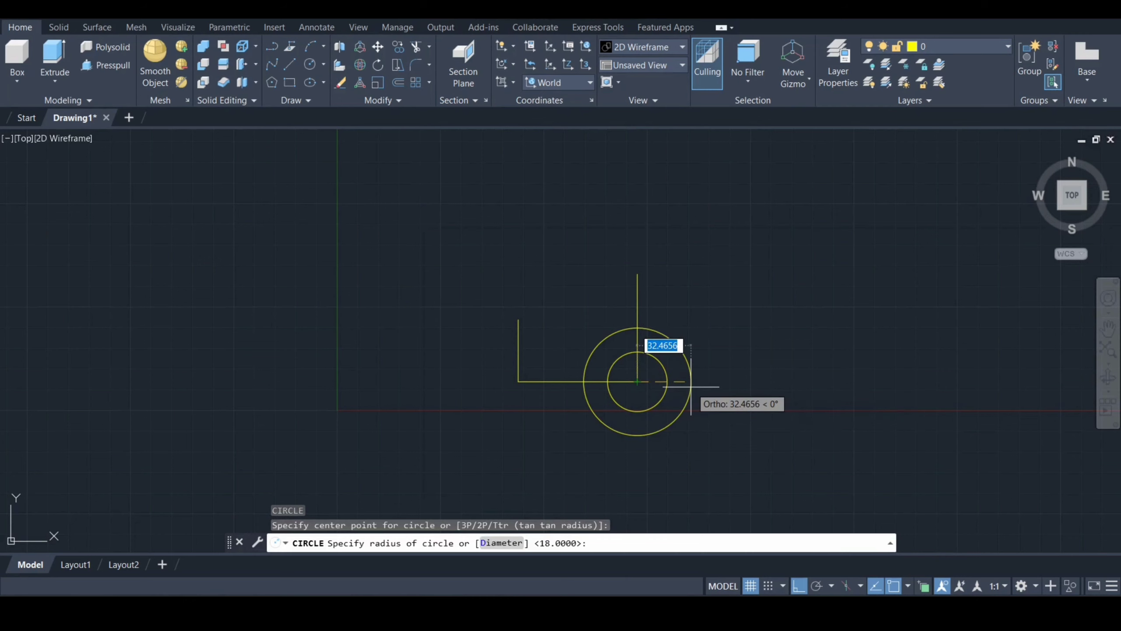
text(35)
key(Return)
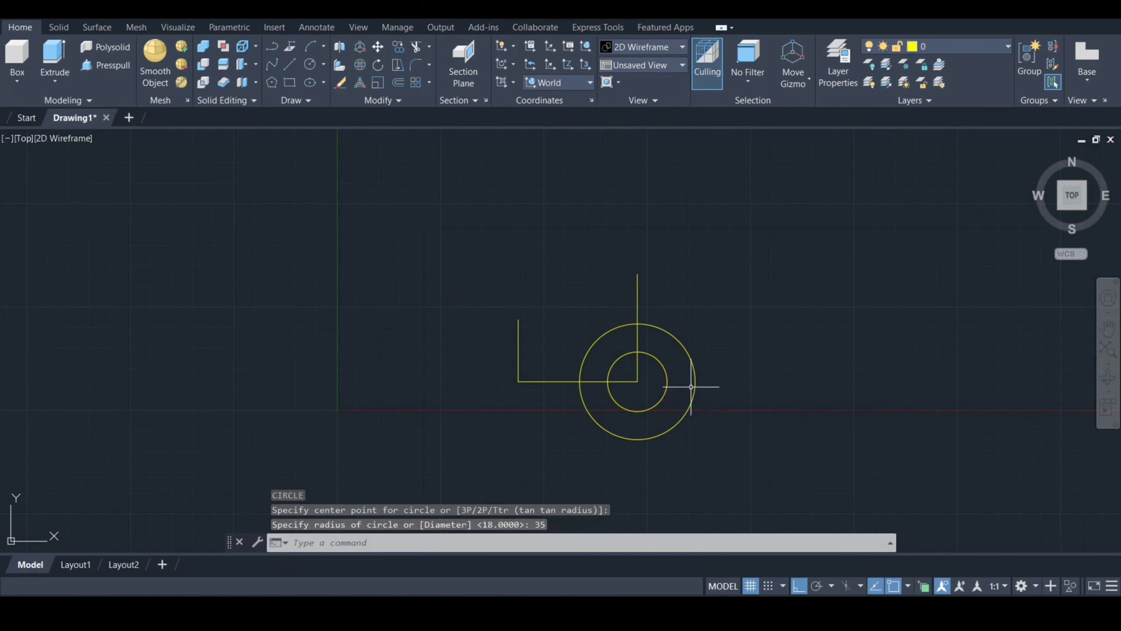
key(Return)
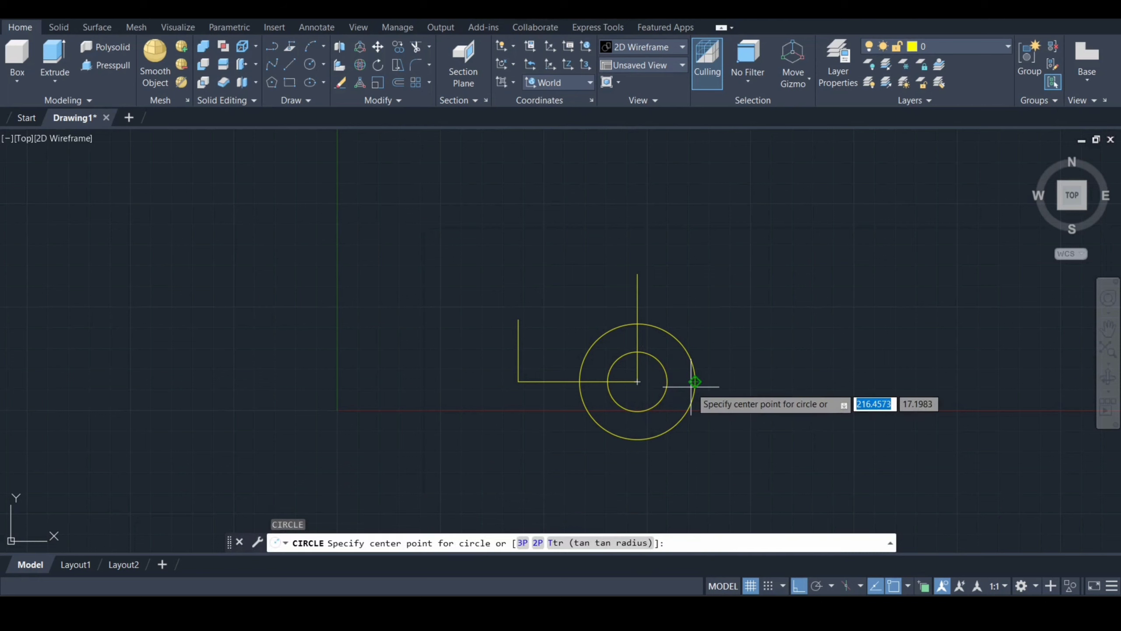
click(636, 381)
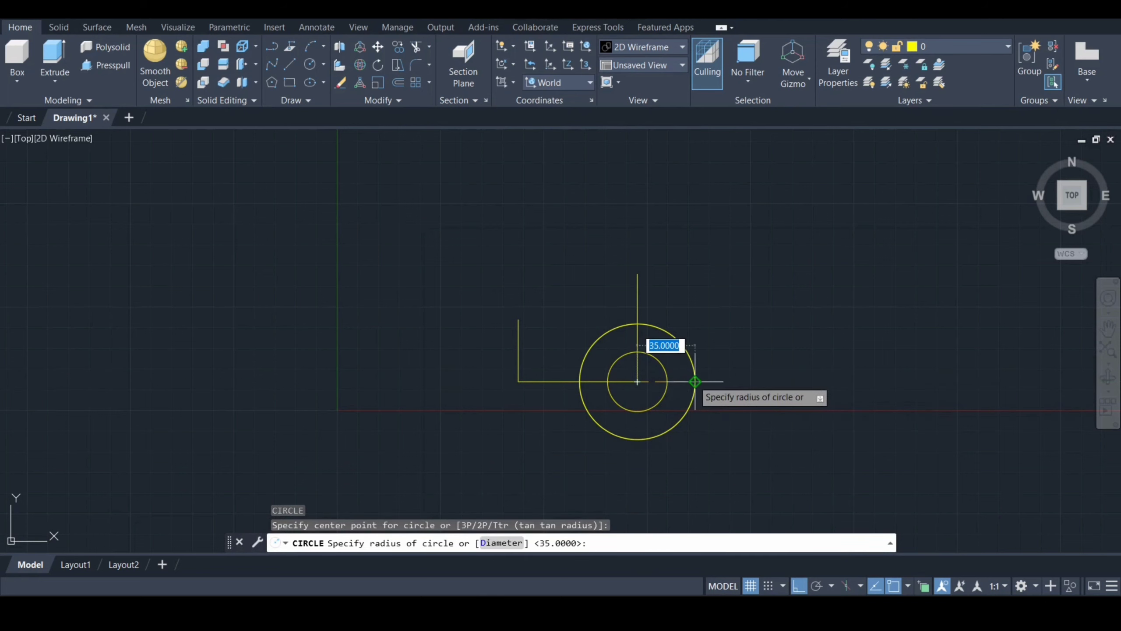
text(45)
key(Return)
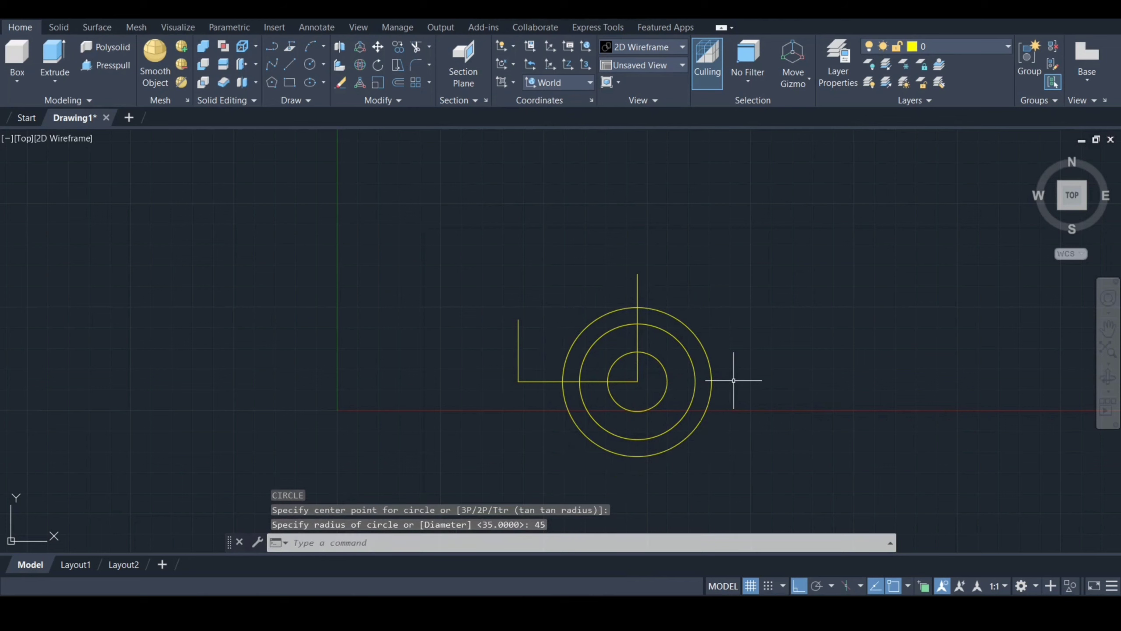
Draw two concentric circles of radius 9 and 18 centred on the upper end of the 65 vertical line
key(Return)
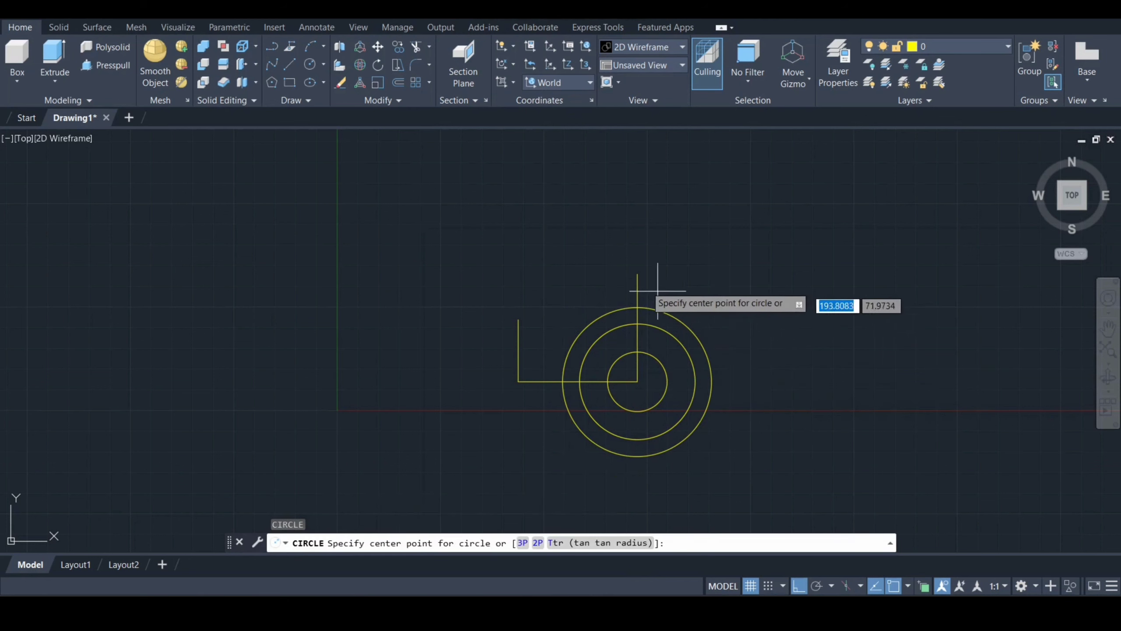
click(637, 274)
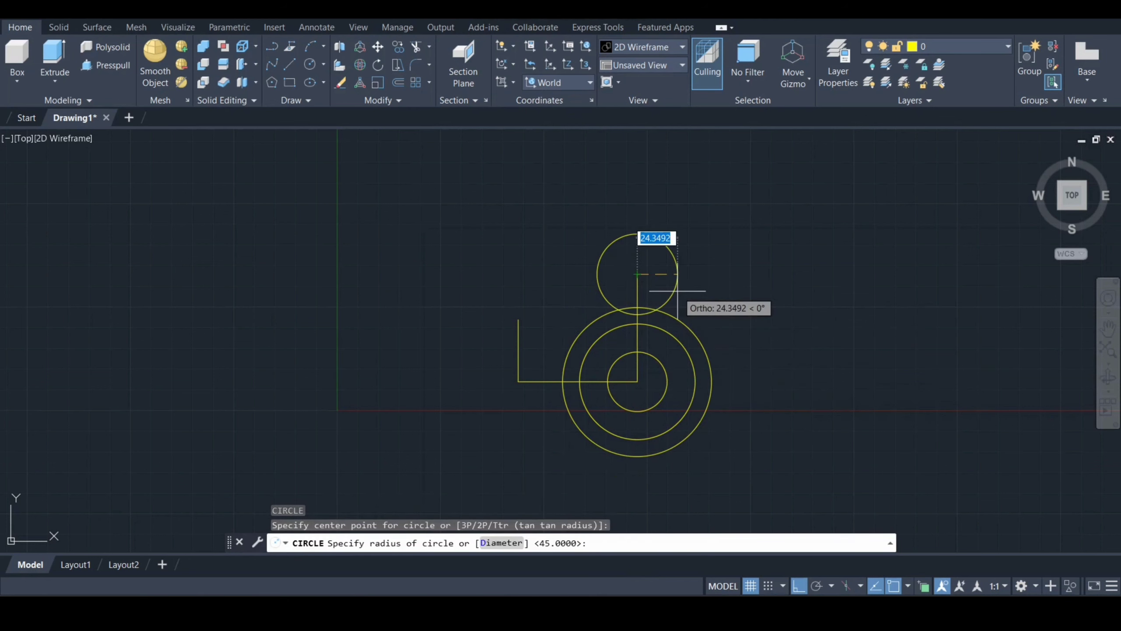
text(9)
key(Return)
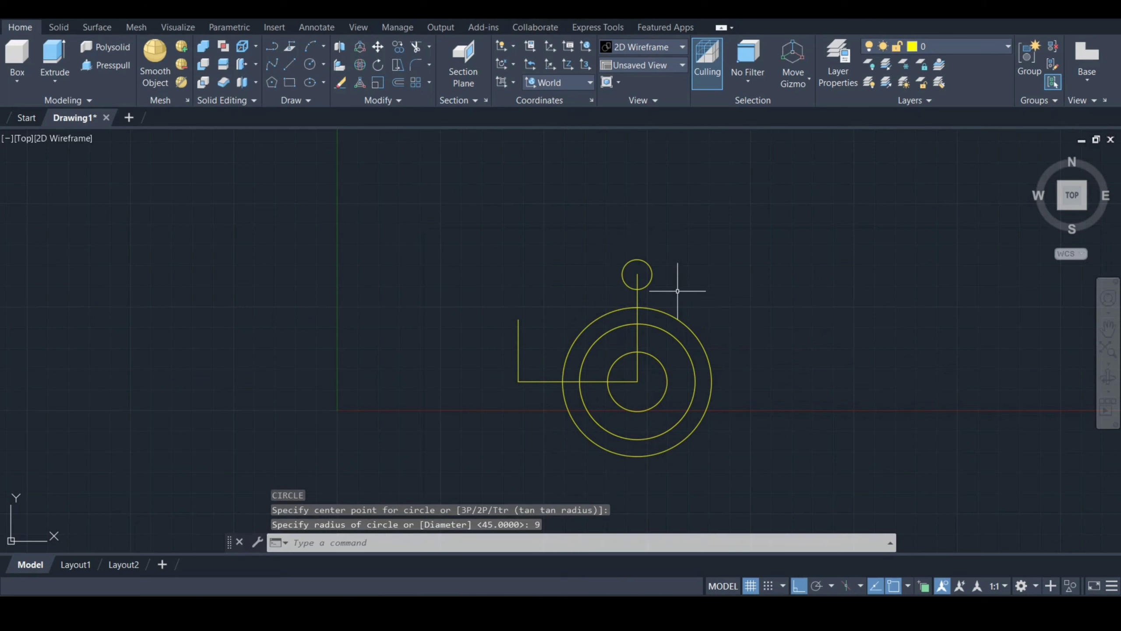
key(Return)
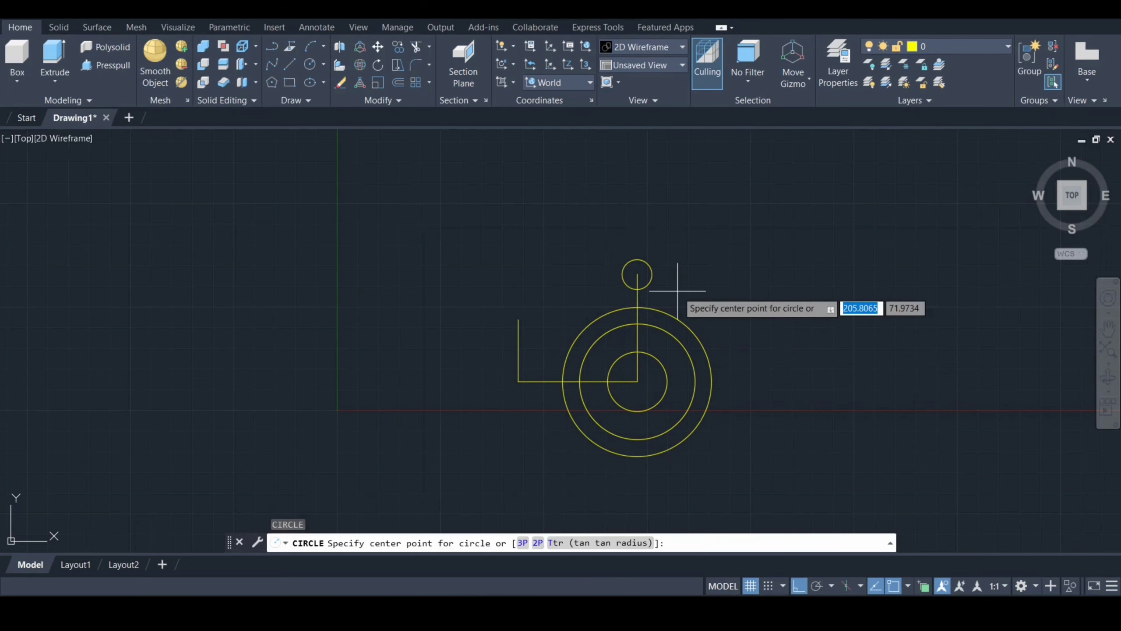
click(636, 274)
text(18)
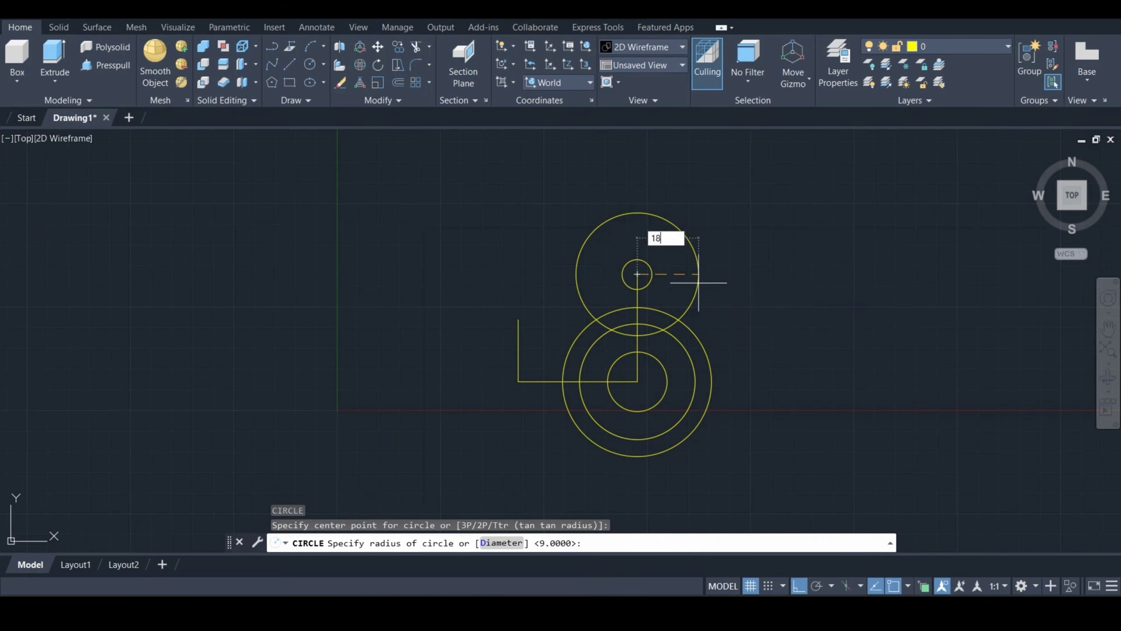
key(Return)
Add a circle of radius 24 concentric with the two upper circles
text(c)
key(Return)
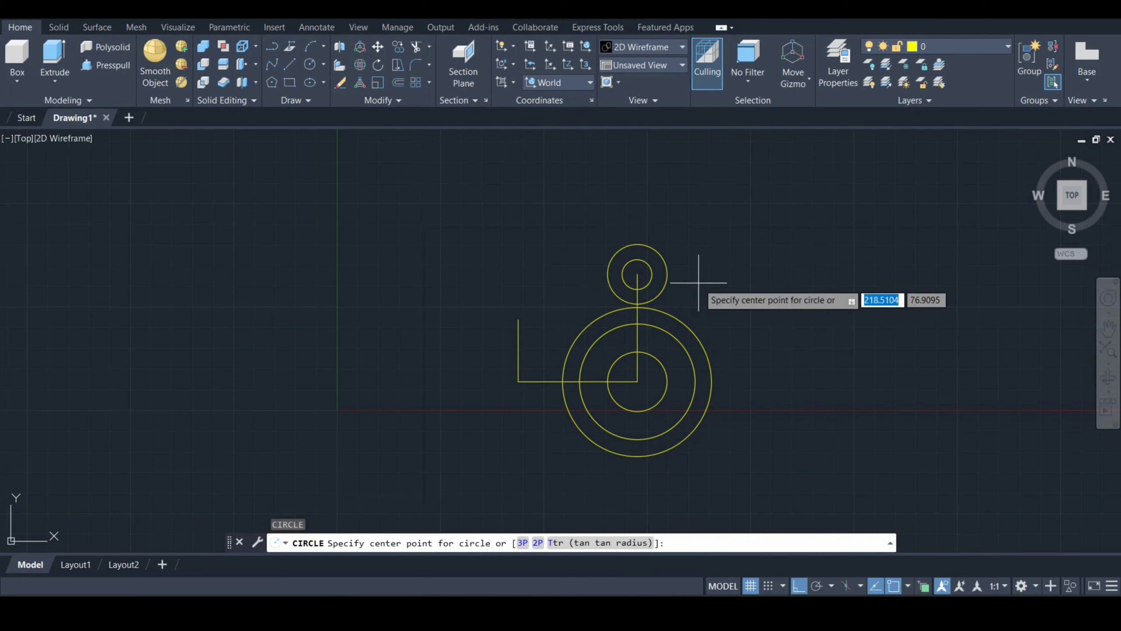
click(637, 274)
text(24)
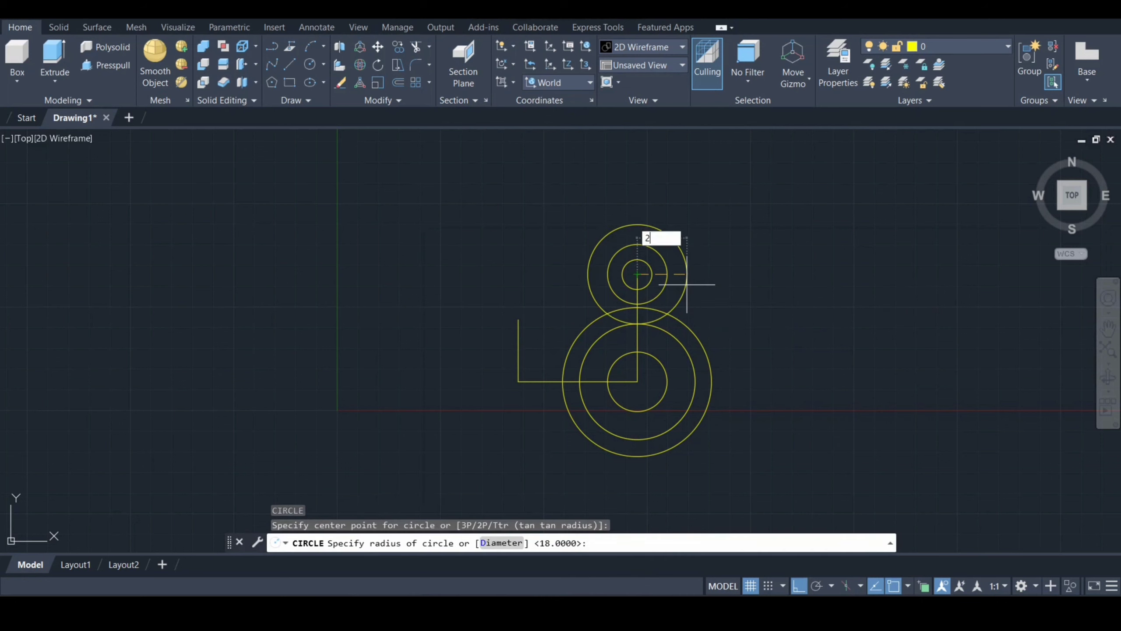
key(Return)
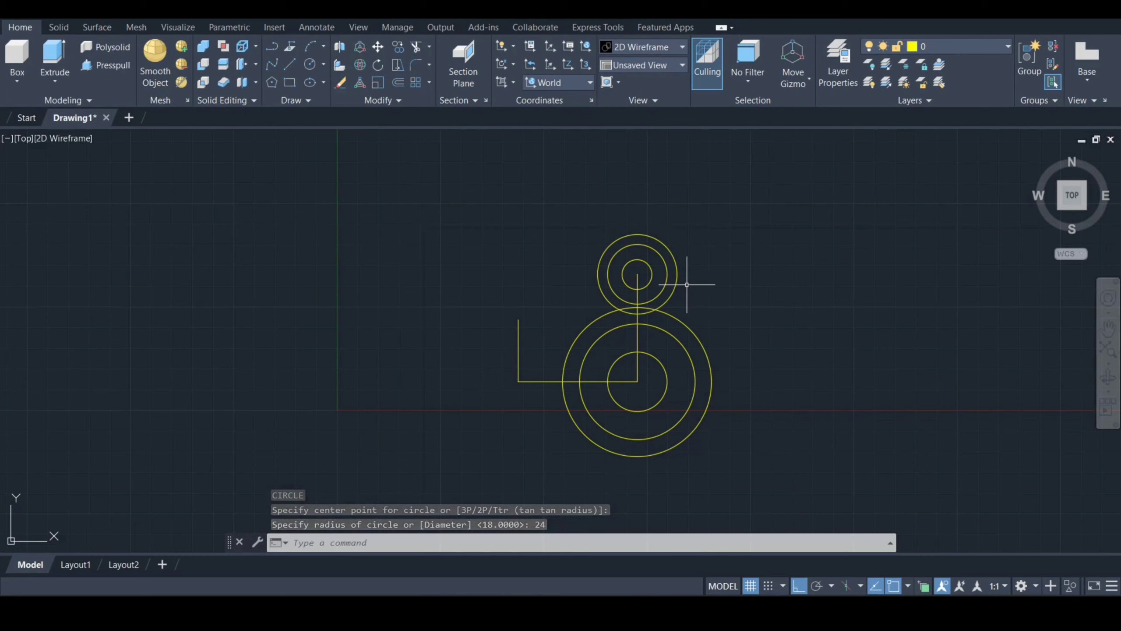
Draw a line from the top of the 37.5 vertical line tangent to the outermost upper circle
text(l)
key(Return)
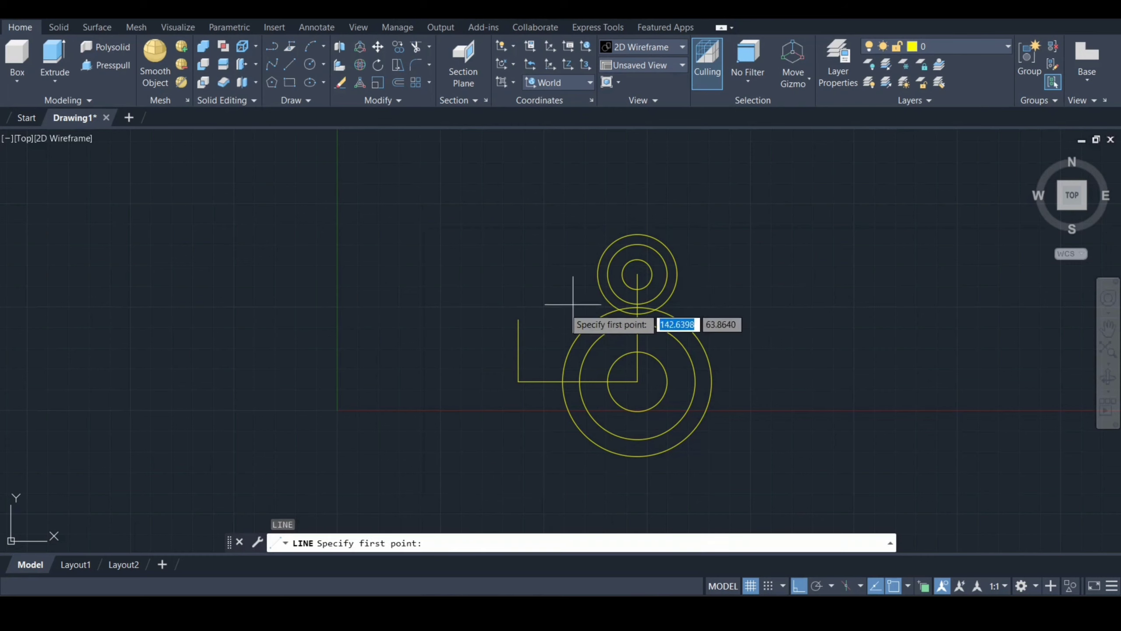
click(518, 320)
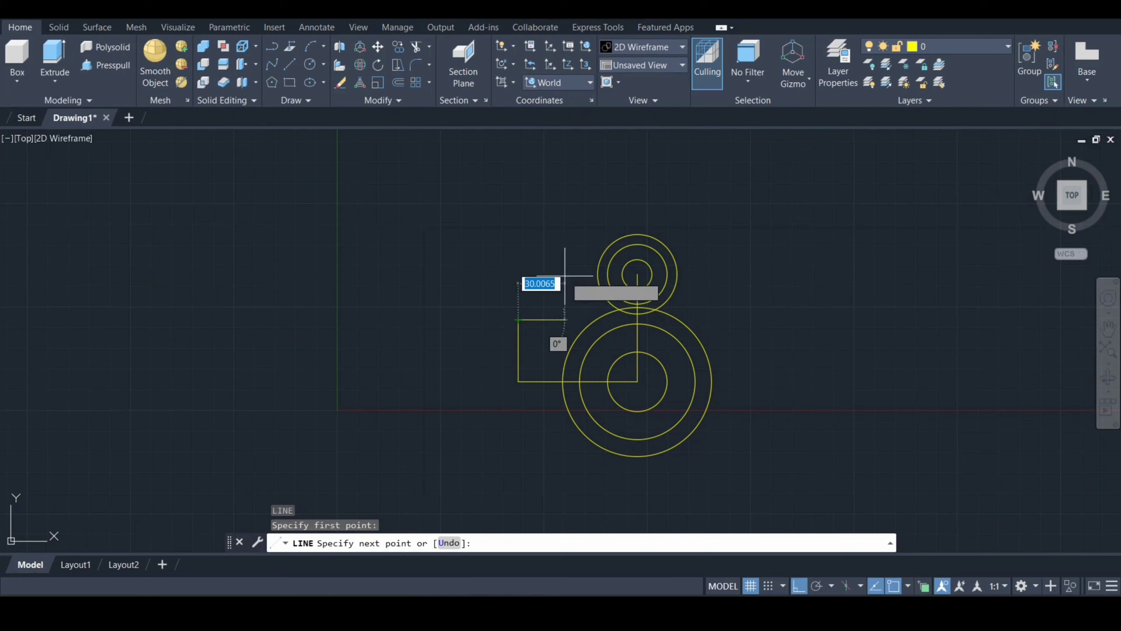
click(612, 242)
key(Escape)
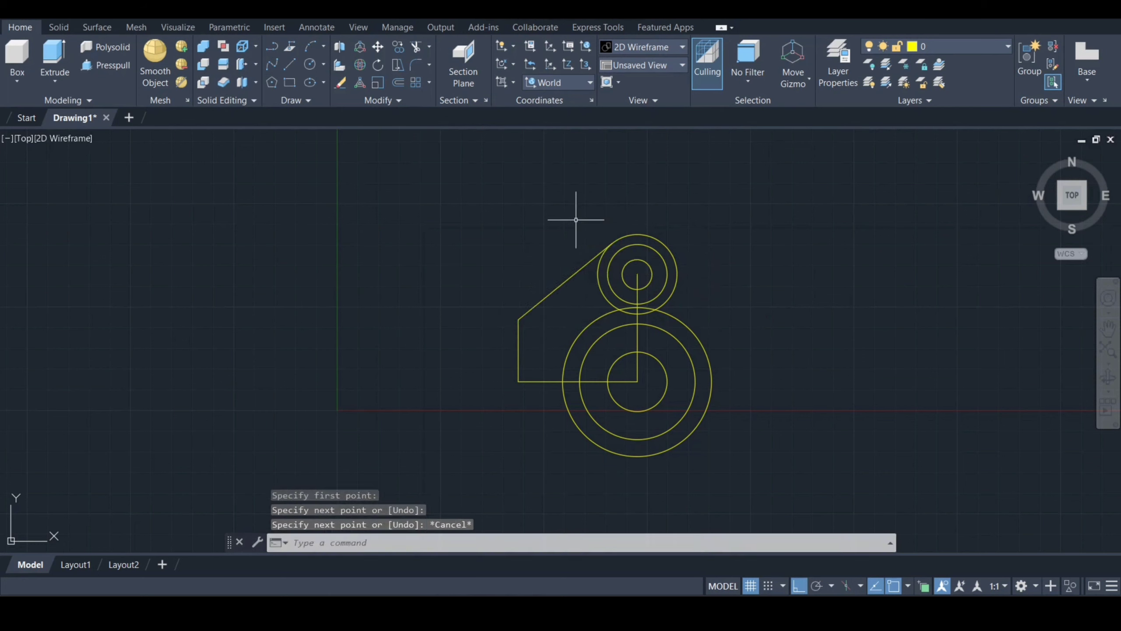
Draw a horizontal line about 72 long to the right from the centre of the lower circles
key(Return)
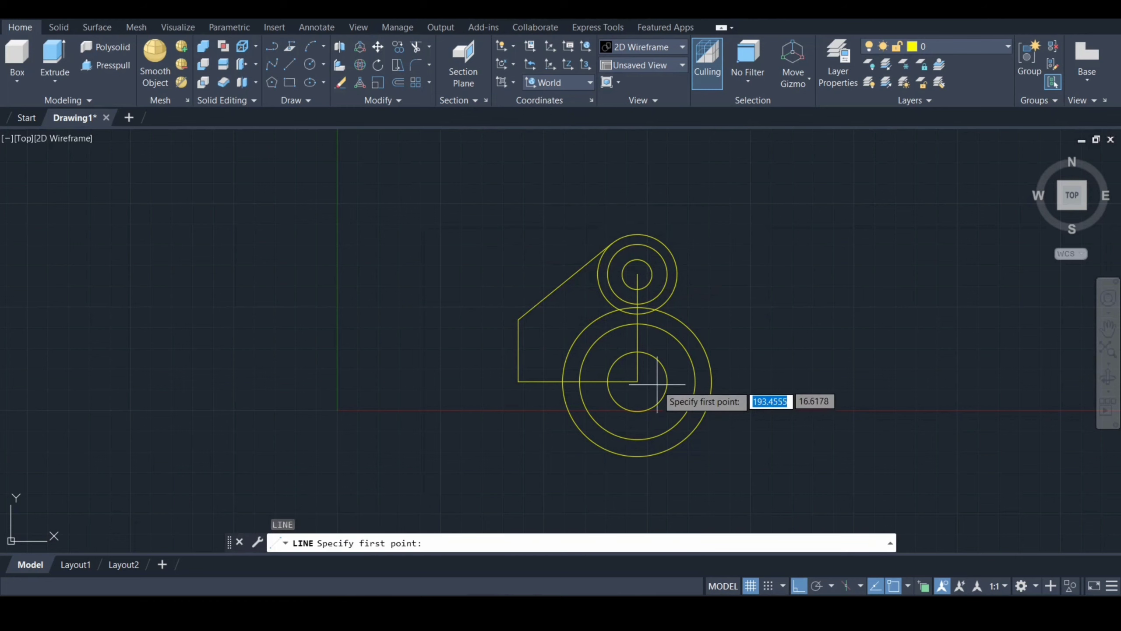
click(637, 381)
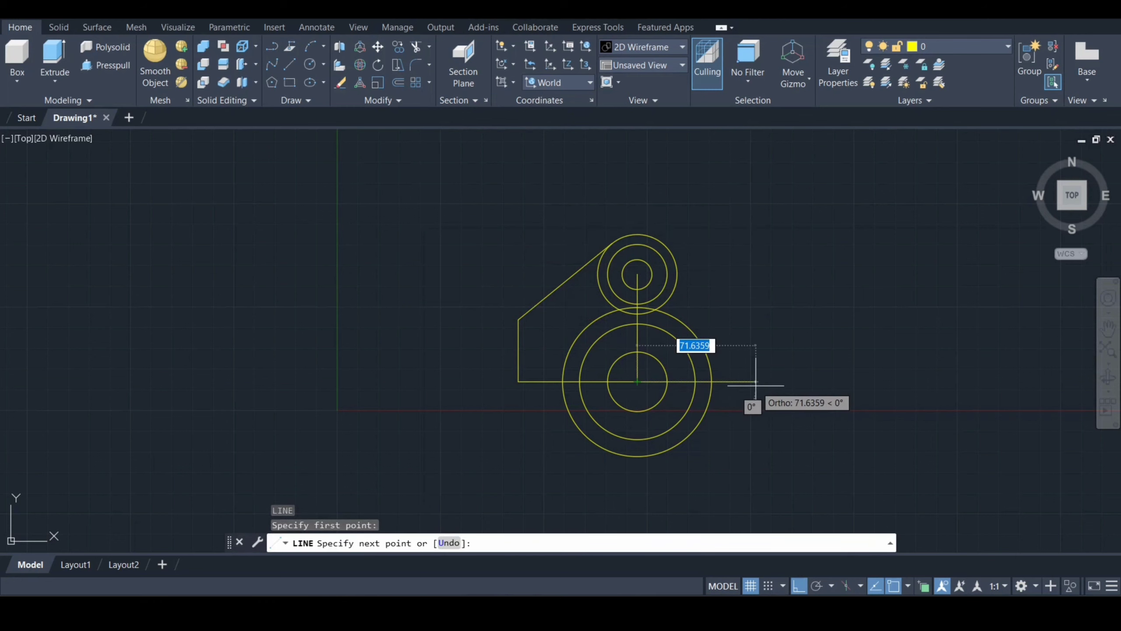
click(756, 381)
key(Escape)
key(ctrl+z)
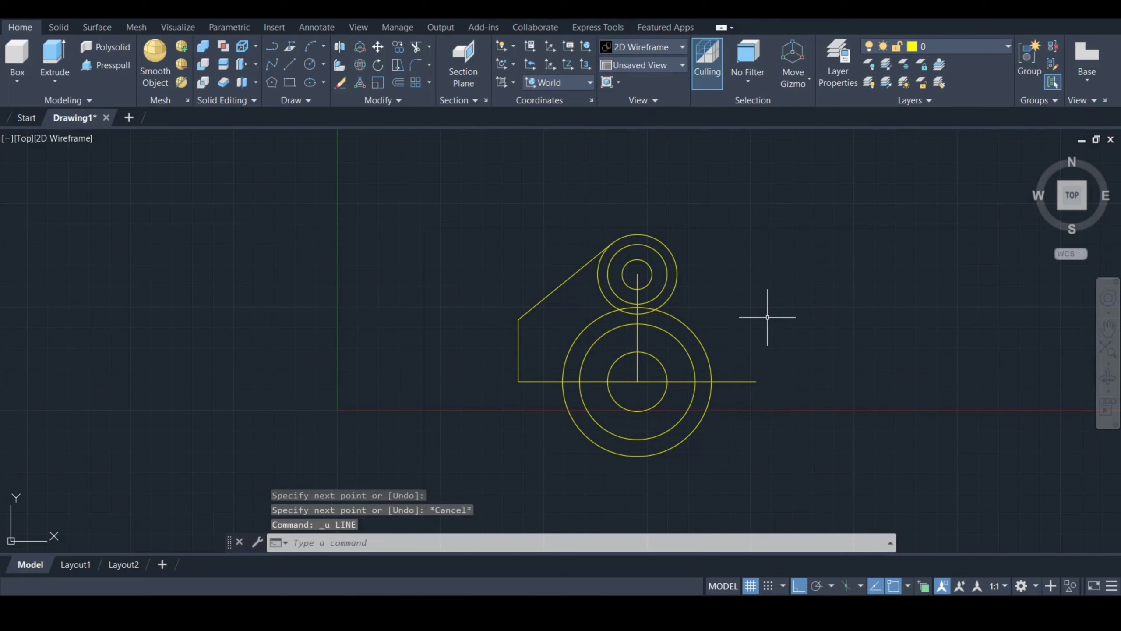
Draw a 32 long vertical line downward from the right quadrant of the outermost upper circle
key(Return)
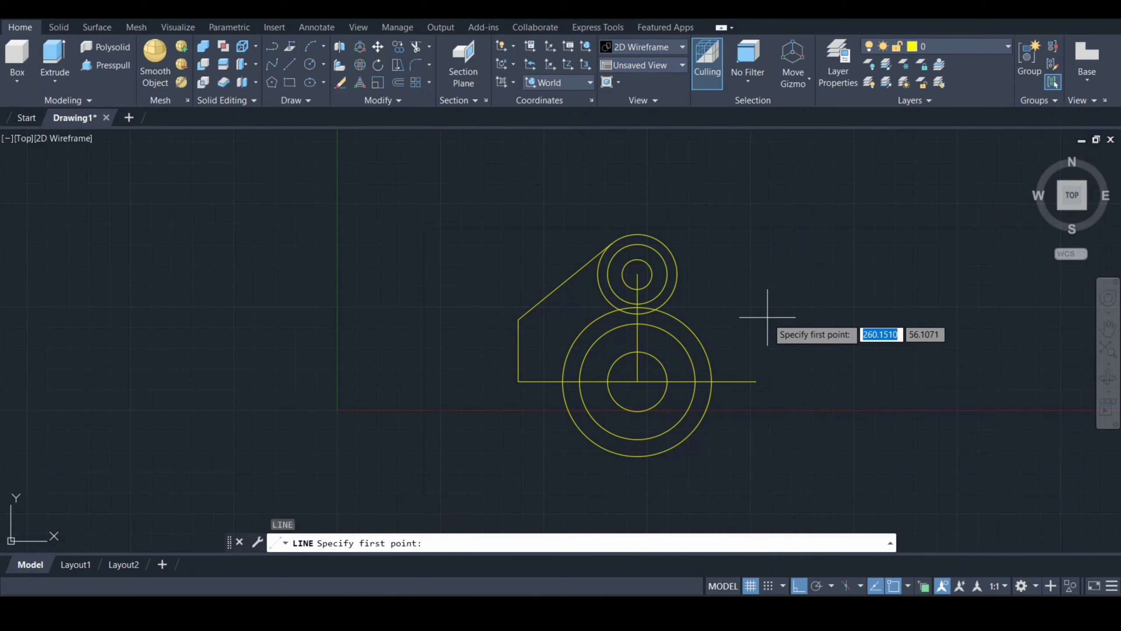
click(677, 274)
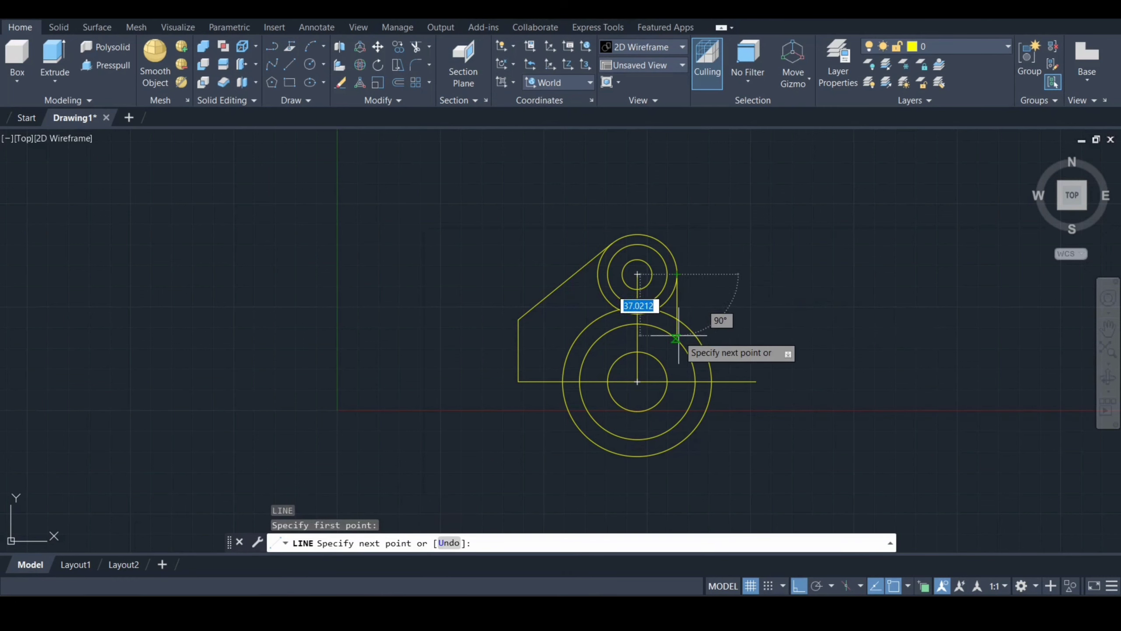
text(32)
key(Return)
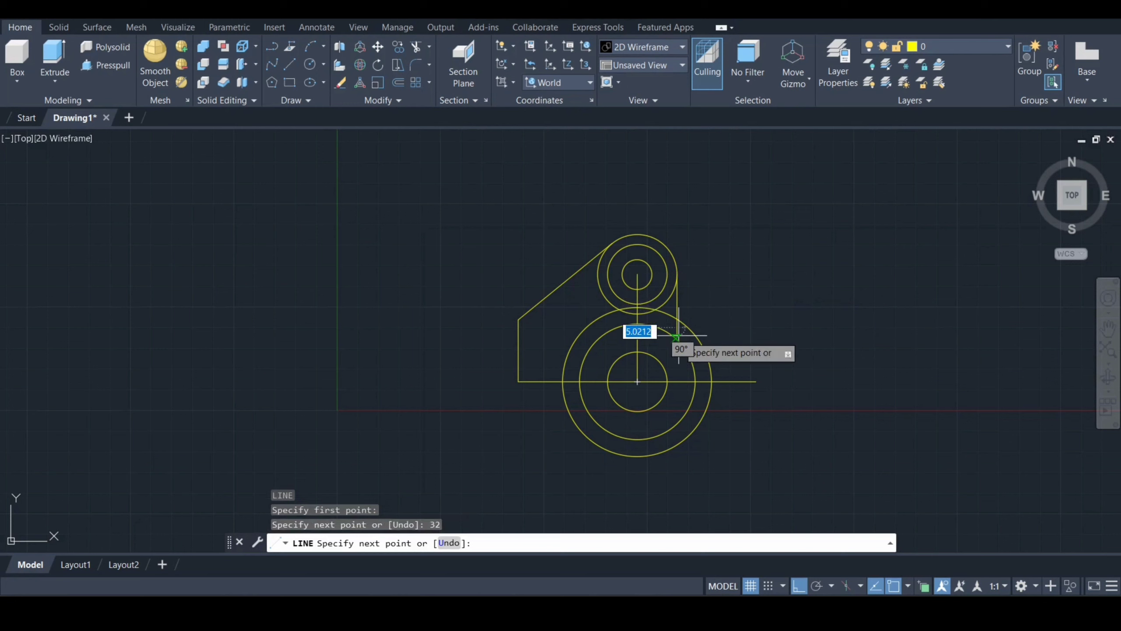
key(Escape)
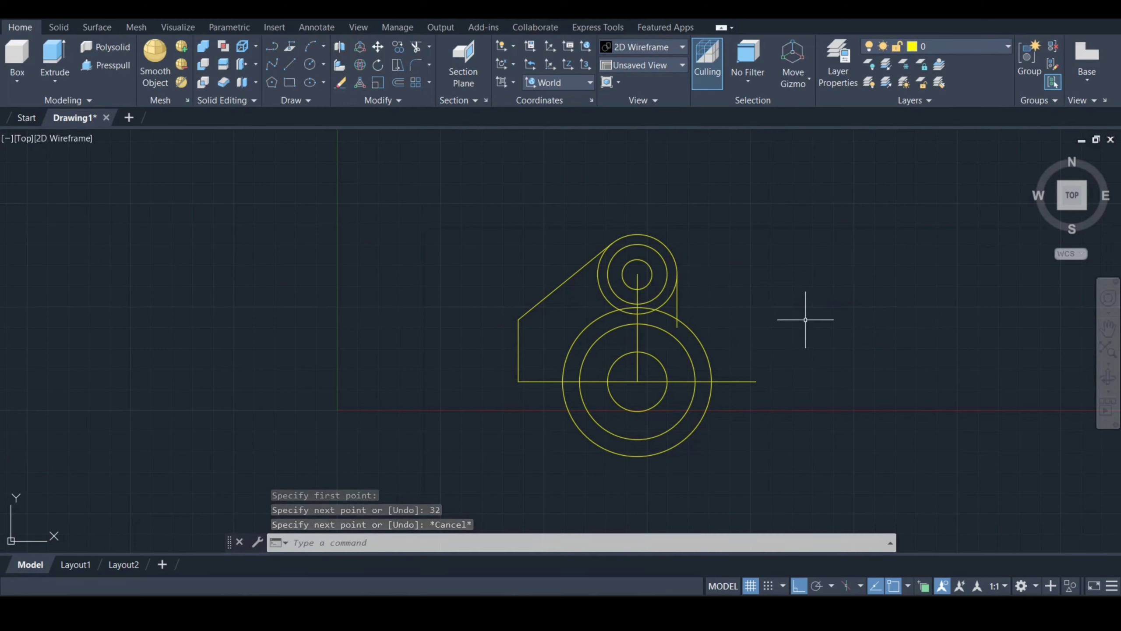
Trim the horizontal line beyond the outermost lower circle and the lower halves of the three large concentric circles
text(TR)
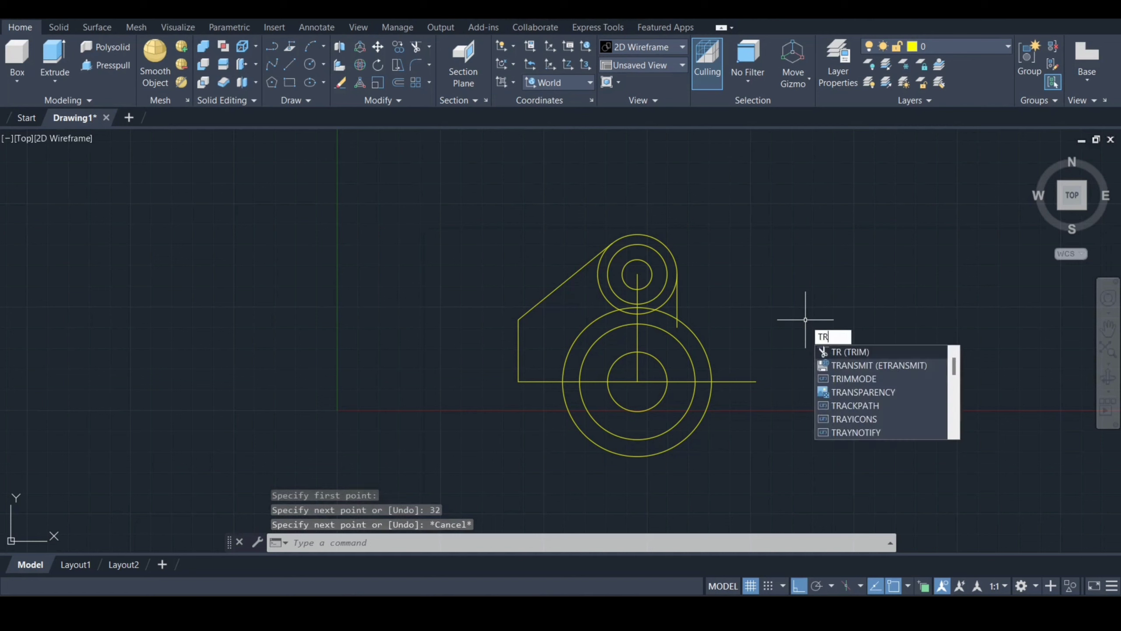
key(Return)
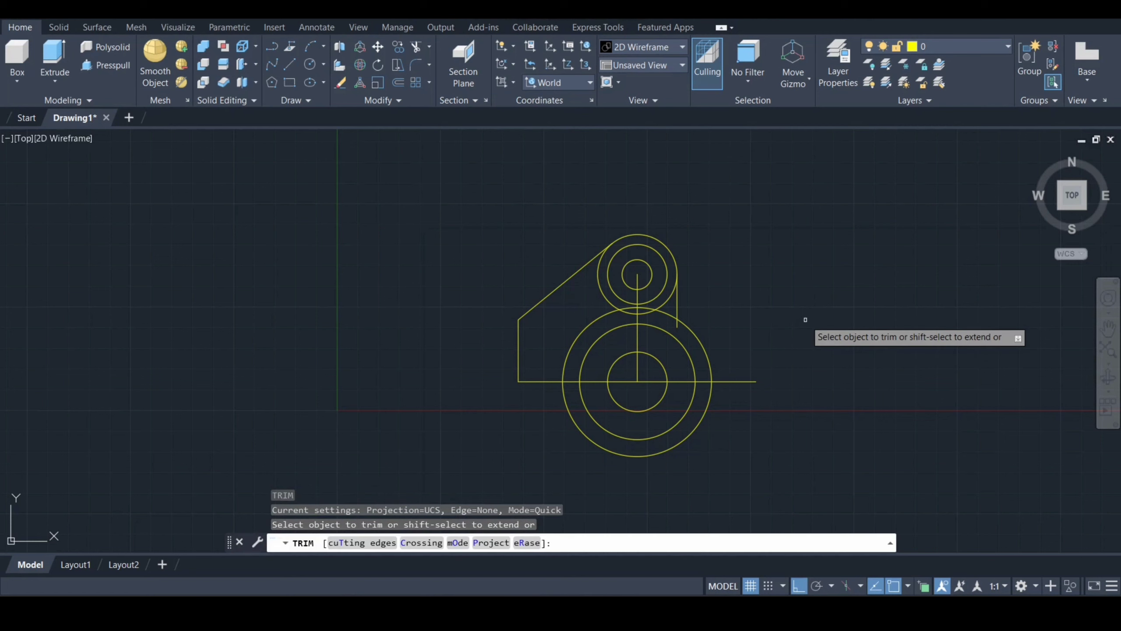
click(740, 380)
click(731, 407)
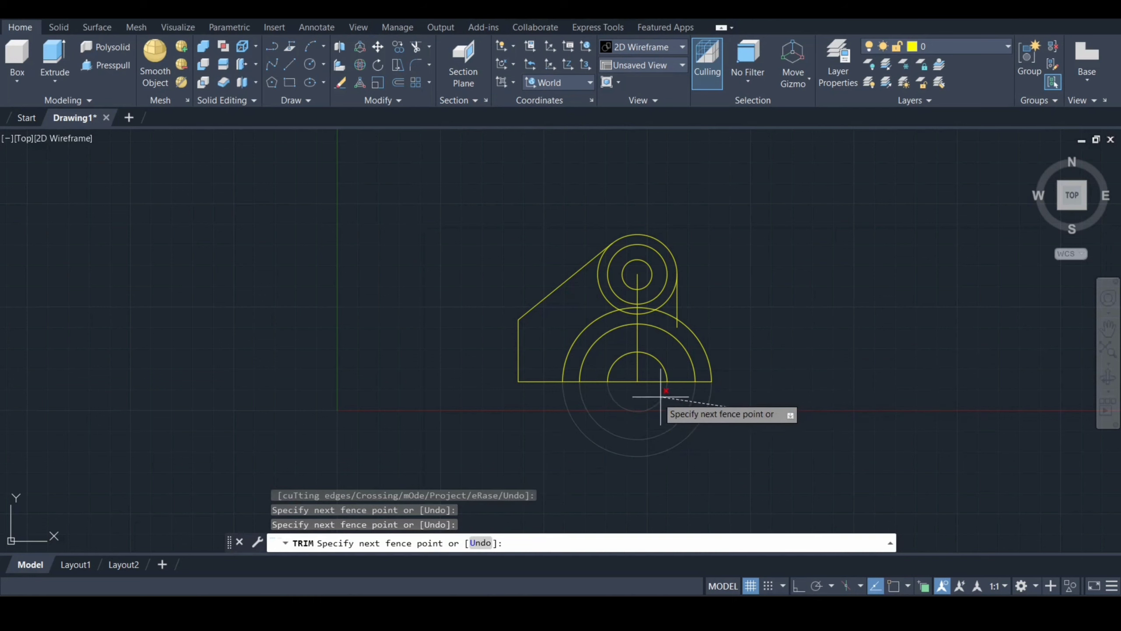
key(Return)
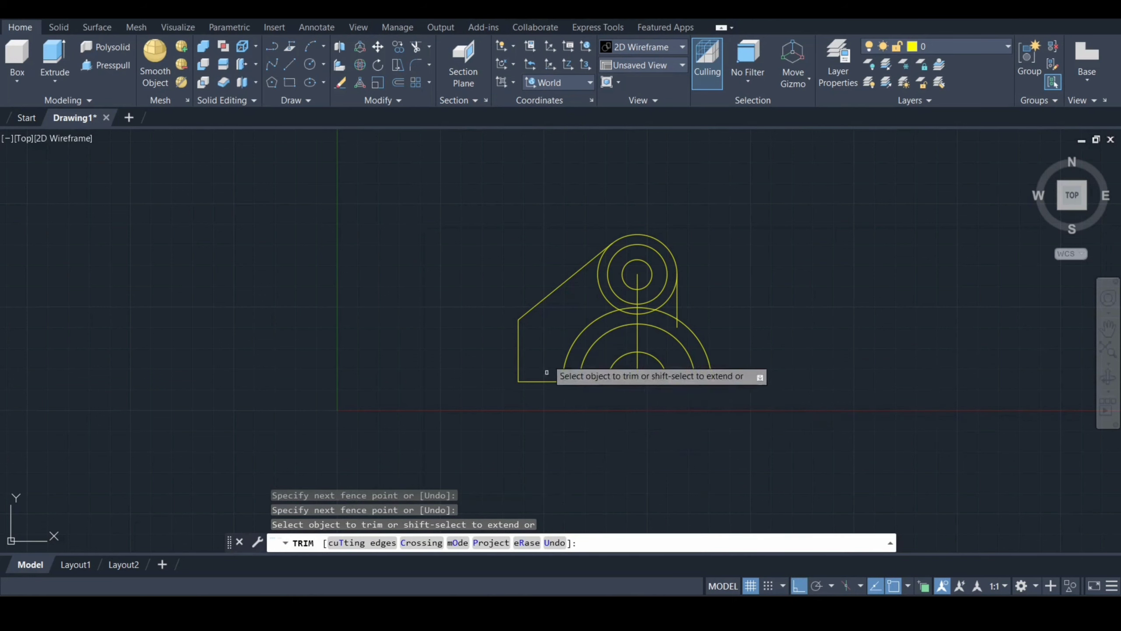
Trim the inner arcs of the outermost upper and lower circles and the vertical line's excess, leaving one continuous outline
click(604, 298)
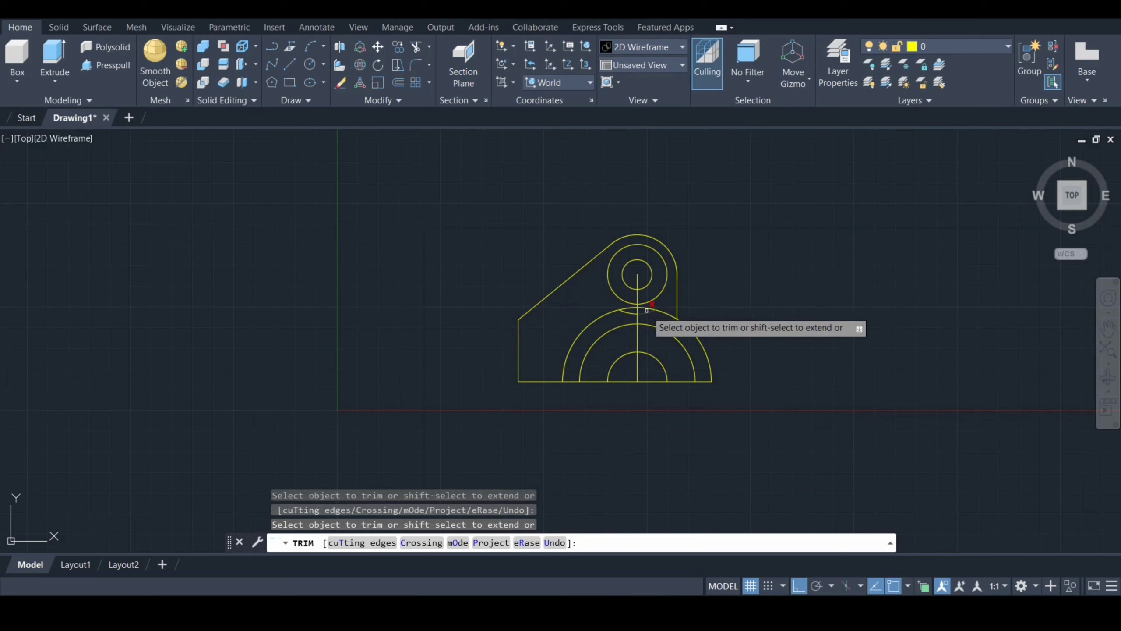
click(626, 312)
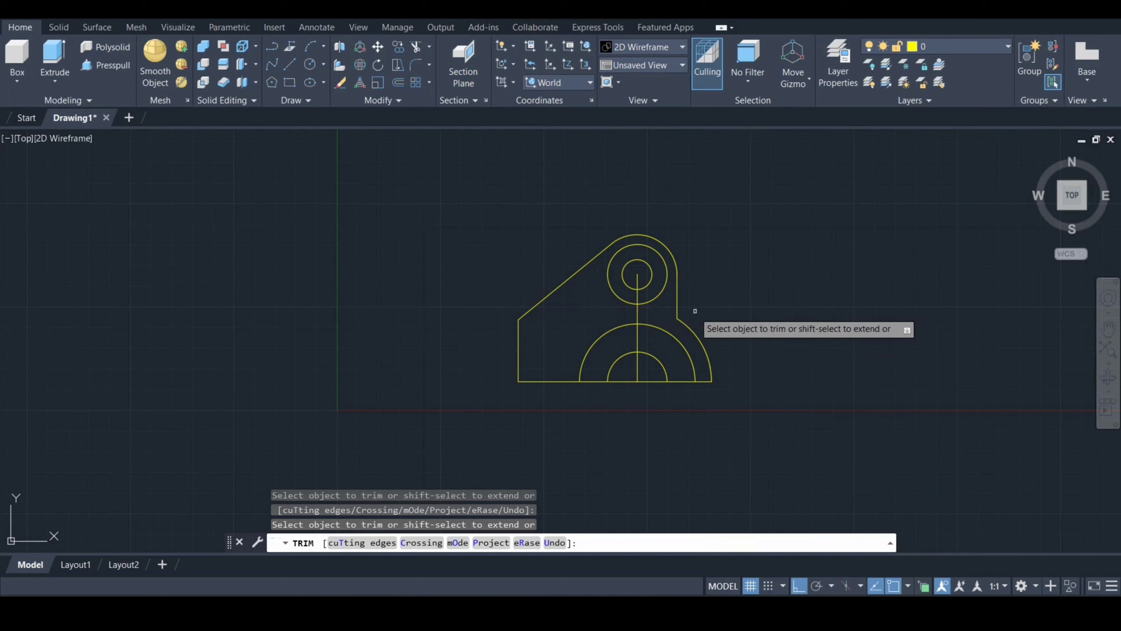
key(Return)
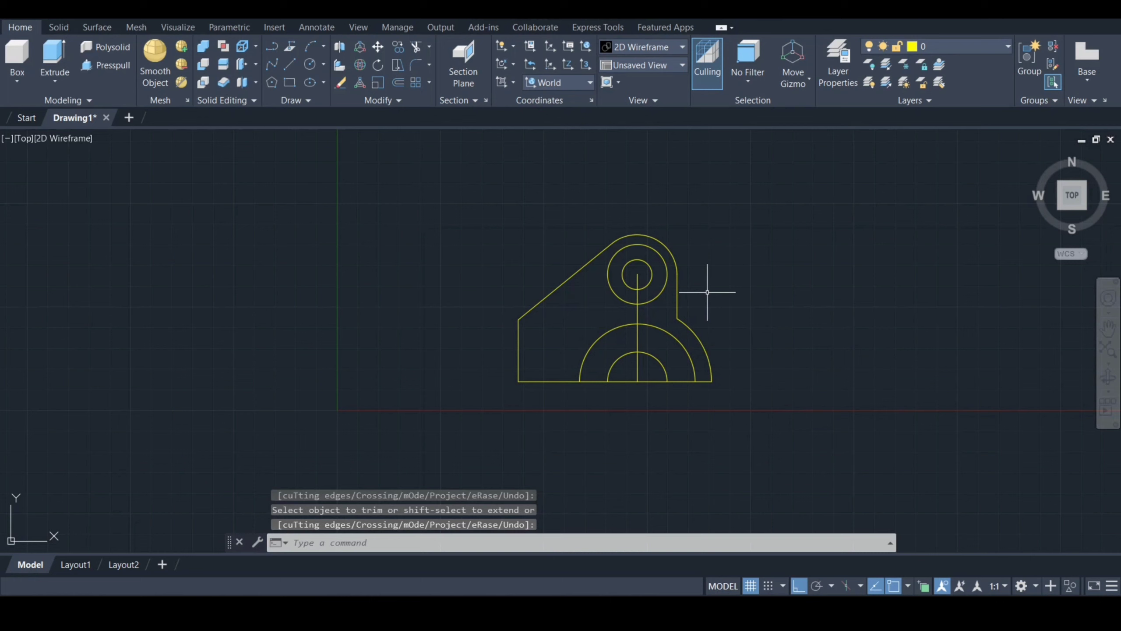
Erase the vertical centre line between the circle centres and the two horizontal lines along the base of the profile
text(e)
key(Return)
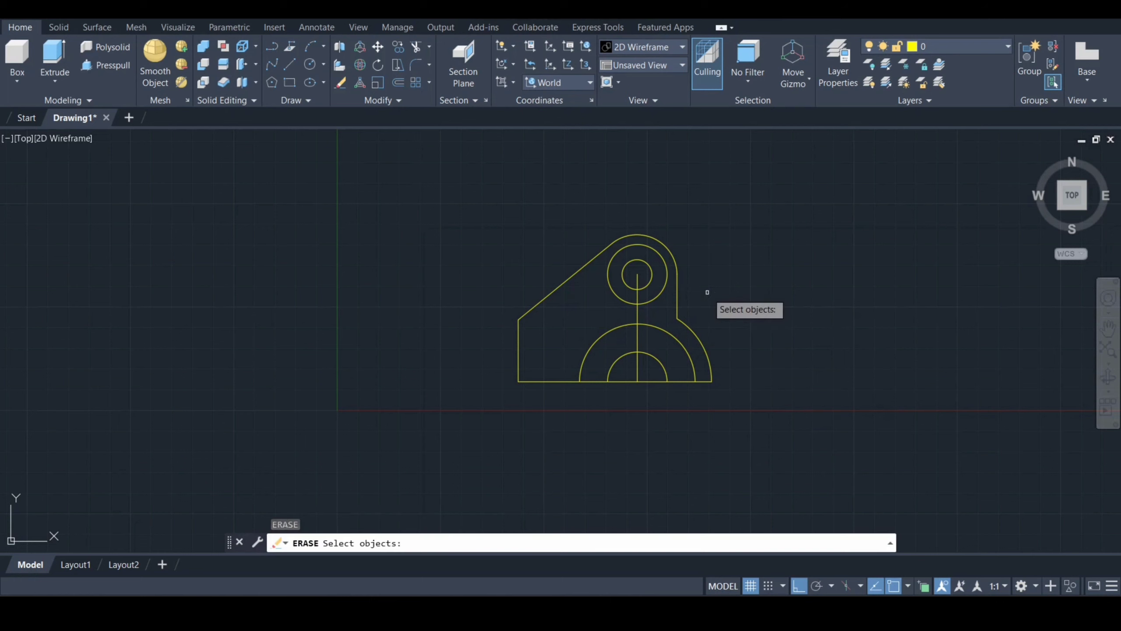
click(636, 312)
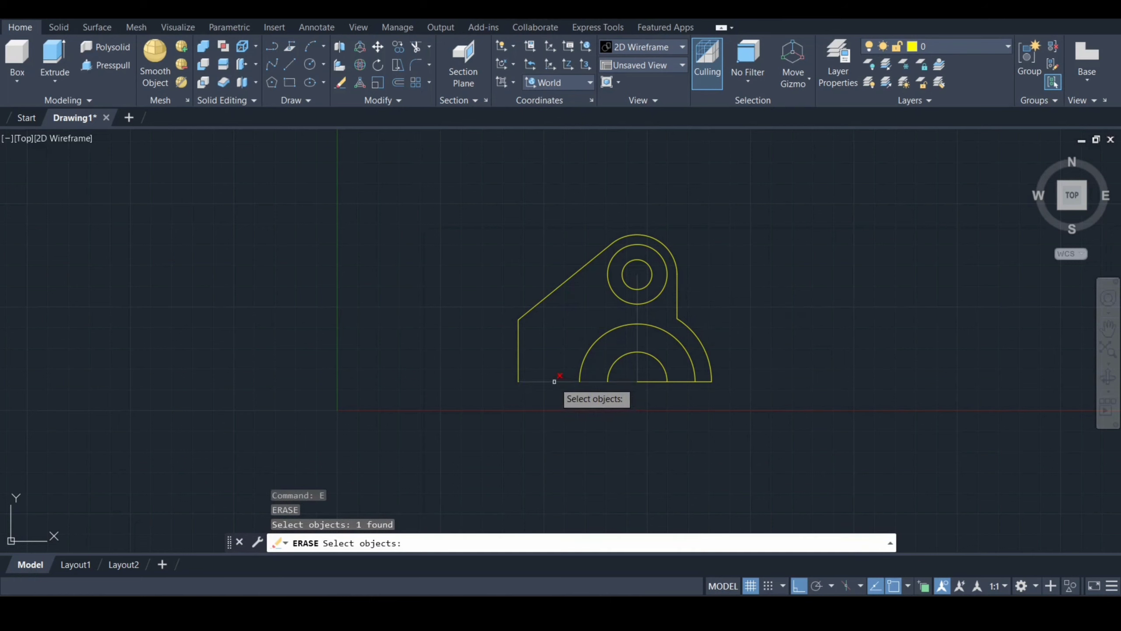
click(575, 381)
click(648, 381)
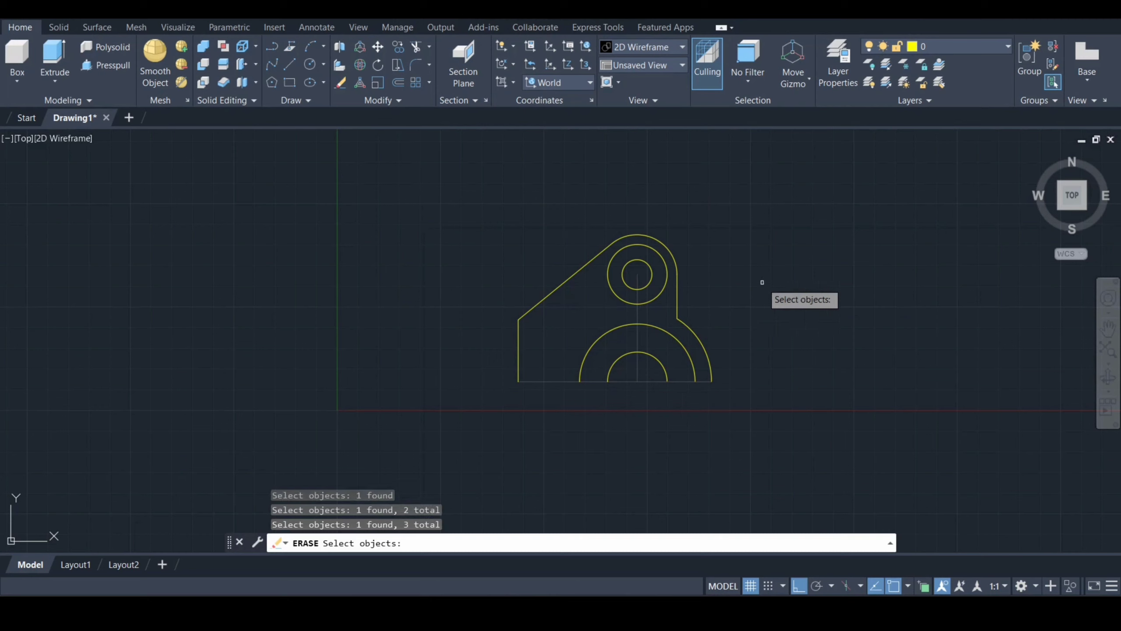
key(Return)
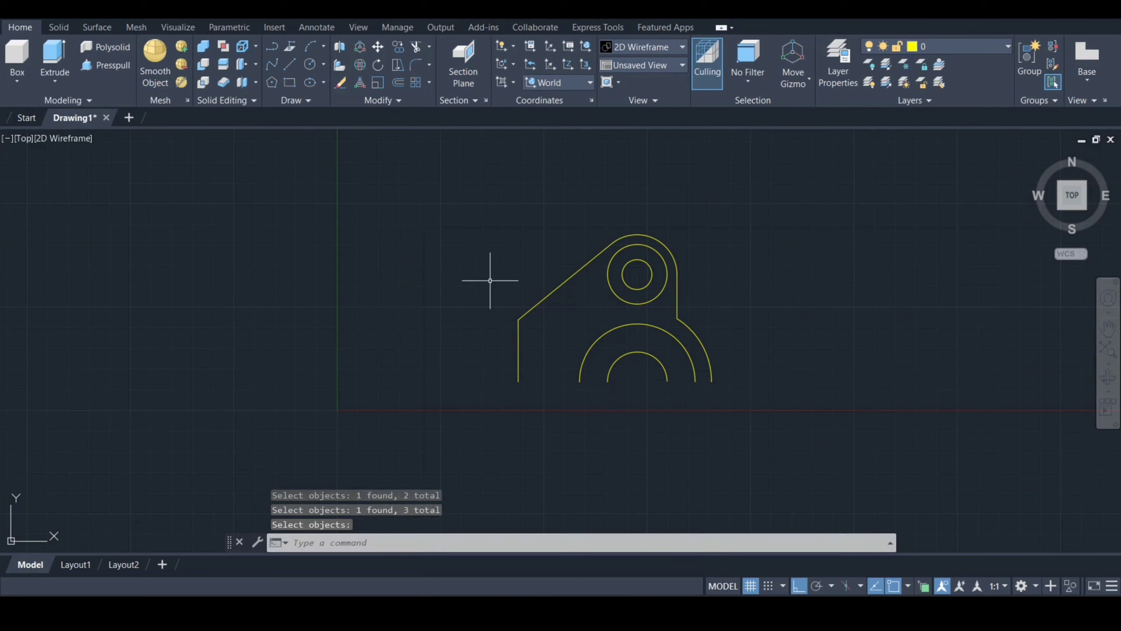
Mirror the whole half profile downward about the horizontal line through its open lower ends, keeping the source objects
text(mi)
key(Return)
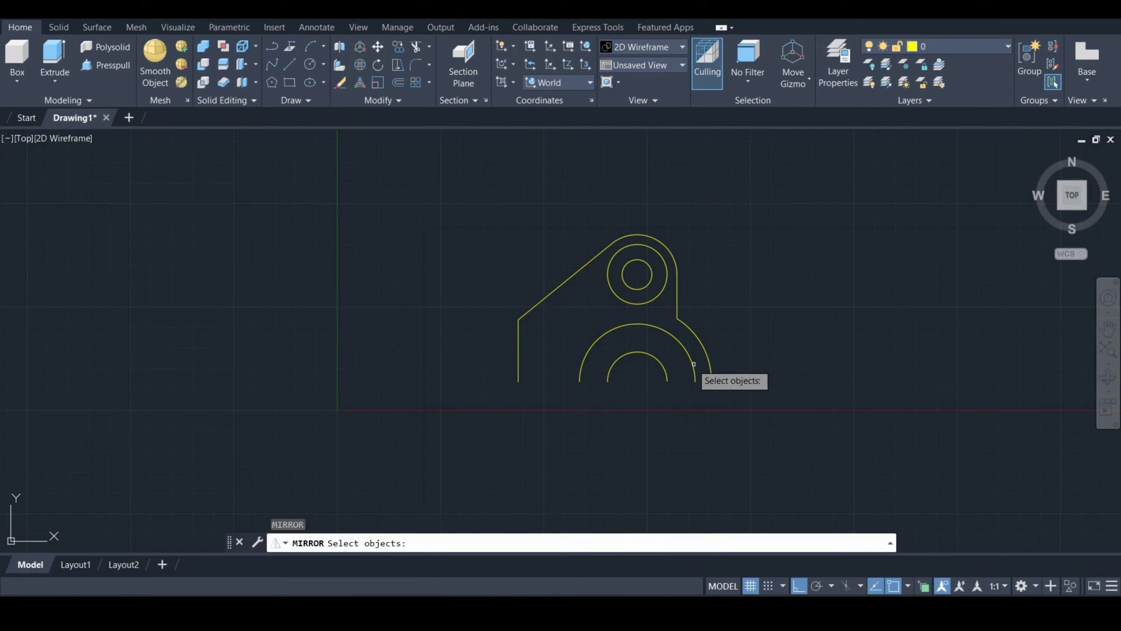
click(731, 393)
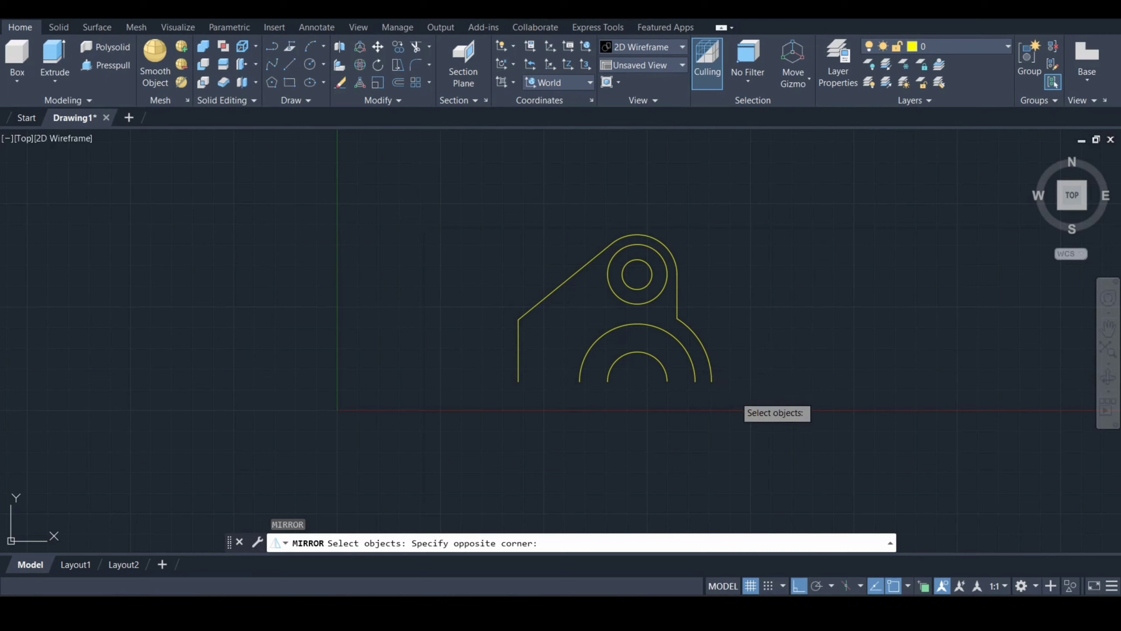
click(468, 220)
key(Return)
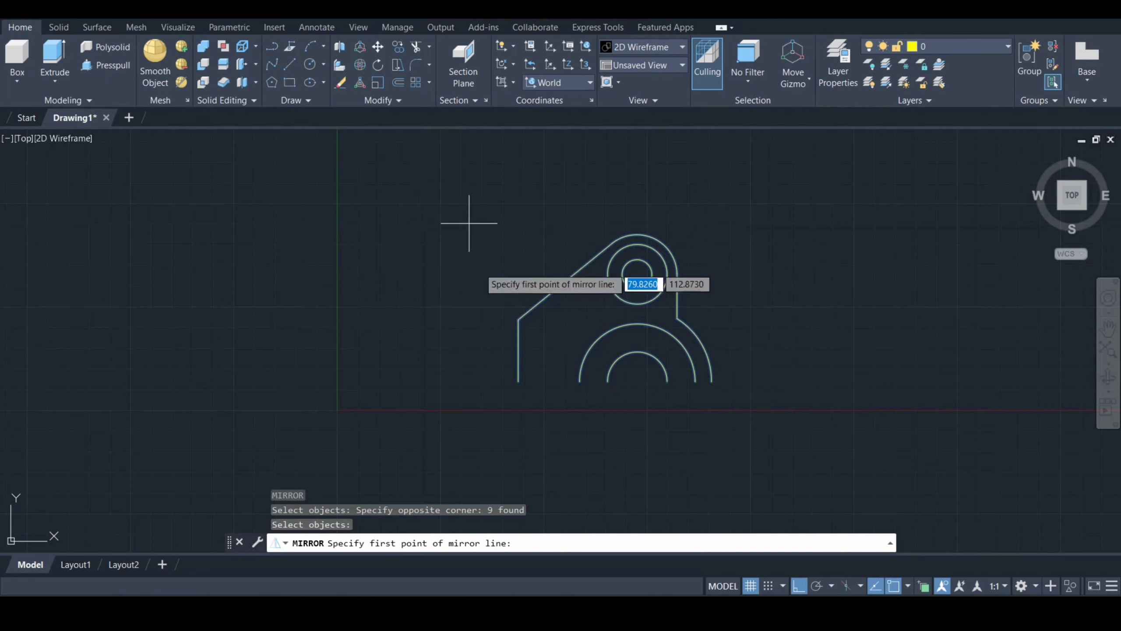
click(516, 382)
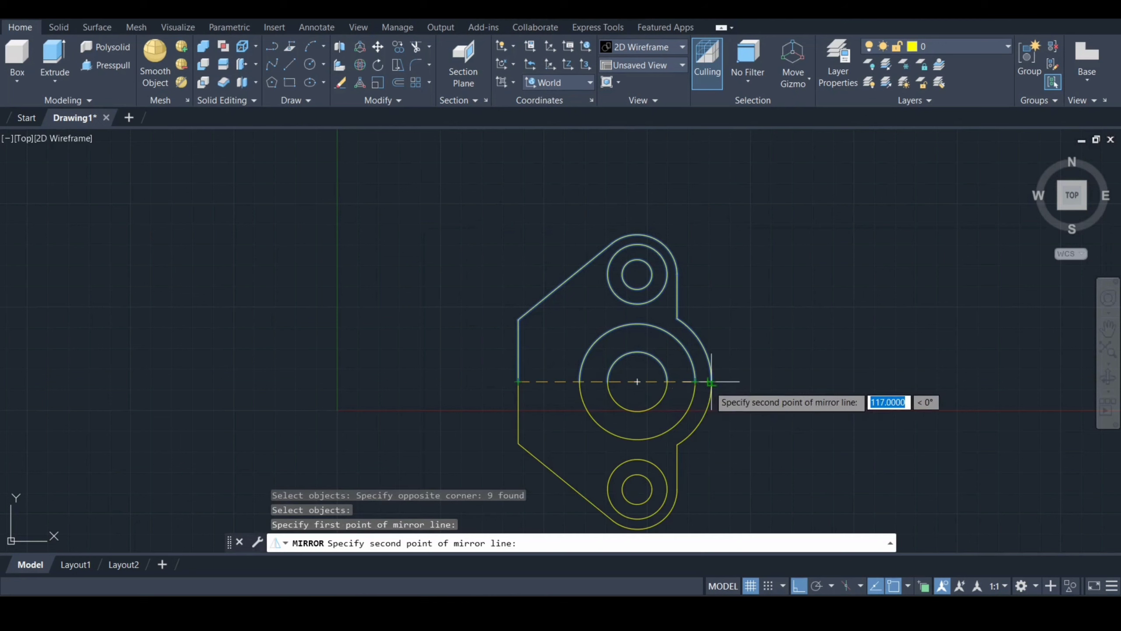
click(701, 386)
click(737, 435)
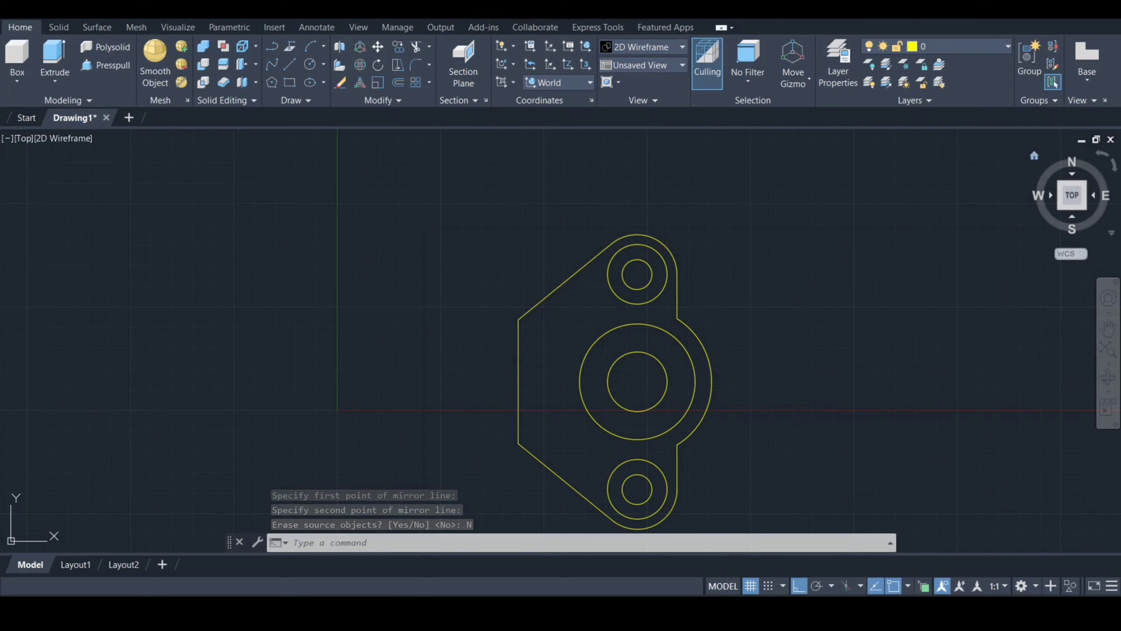
Presspull the base plate area between the outer outline and the circles to a height of 14
click(1059, 209)
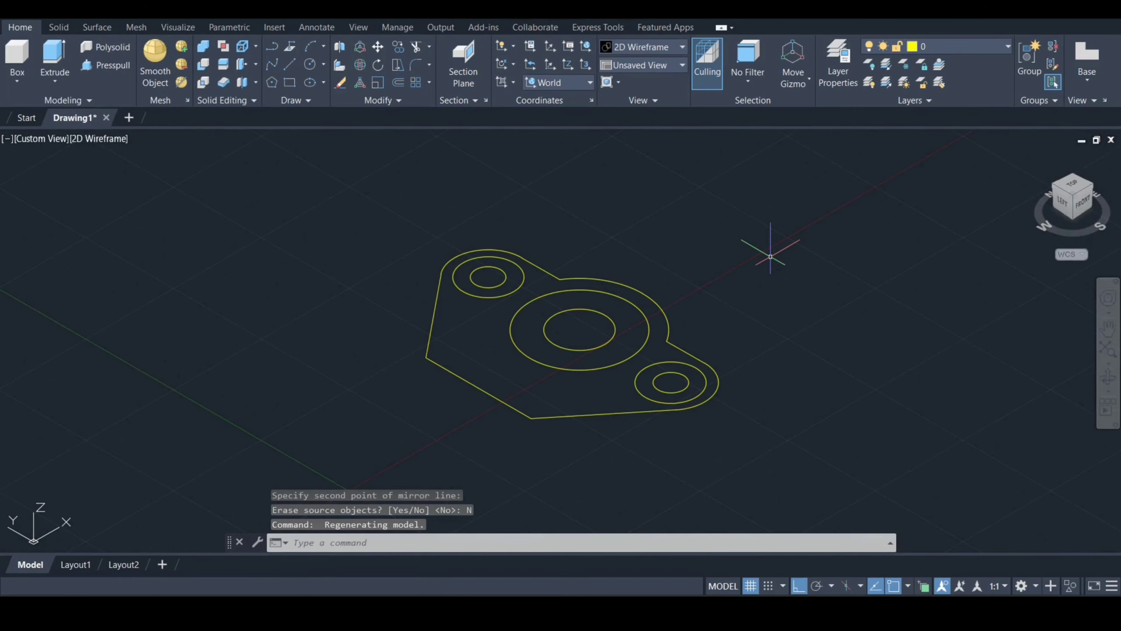
key(Down)
key(Return)
click(567, 388)
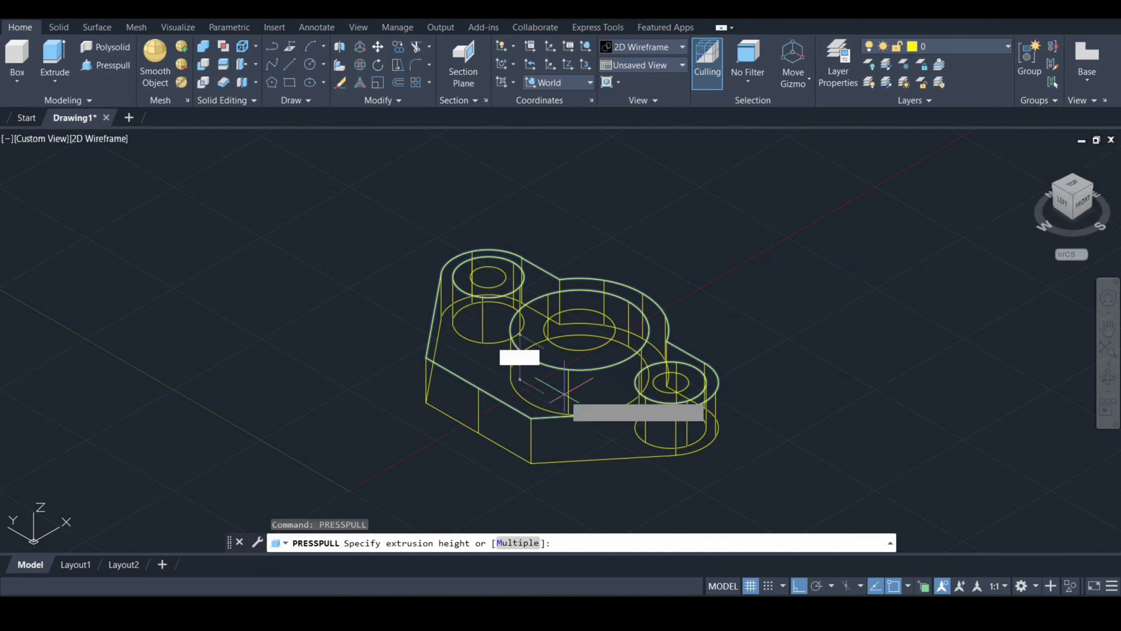
text(14)
key(Return)
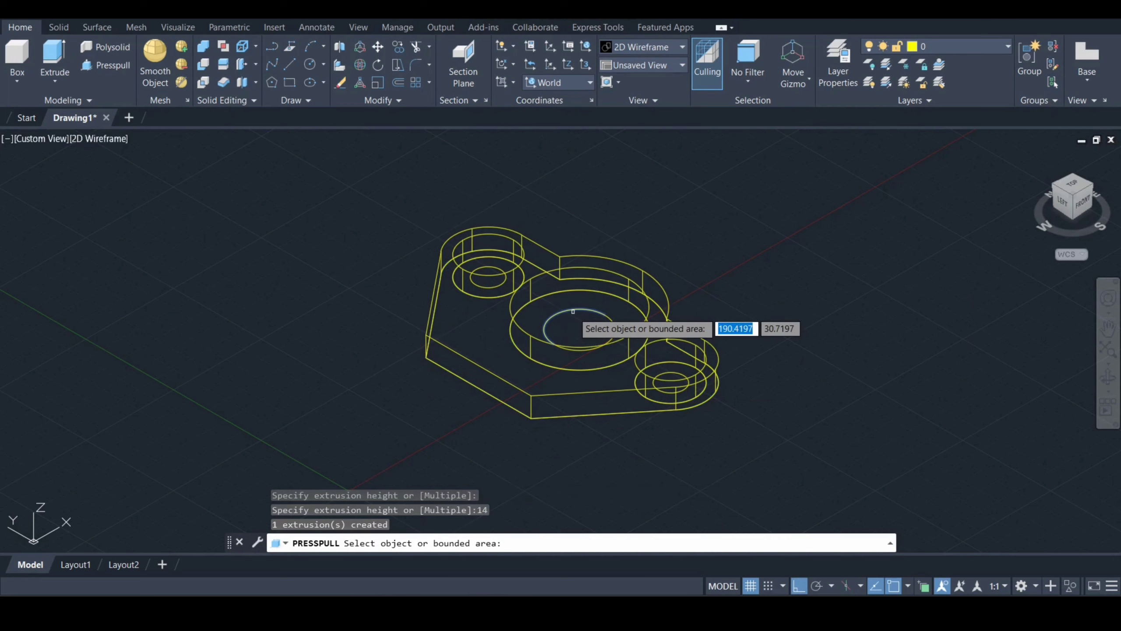
Presspull the ring between the two central circles to a height of 119
click(574, 327)
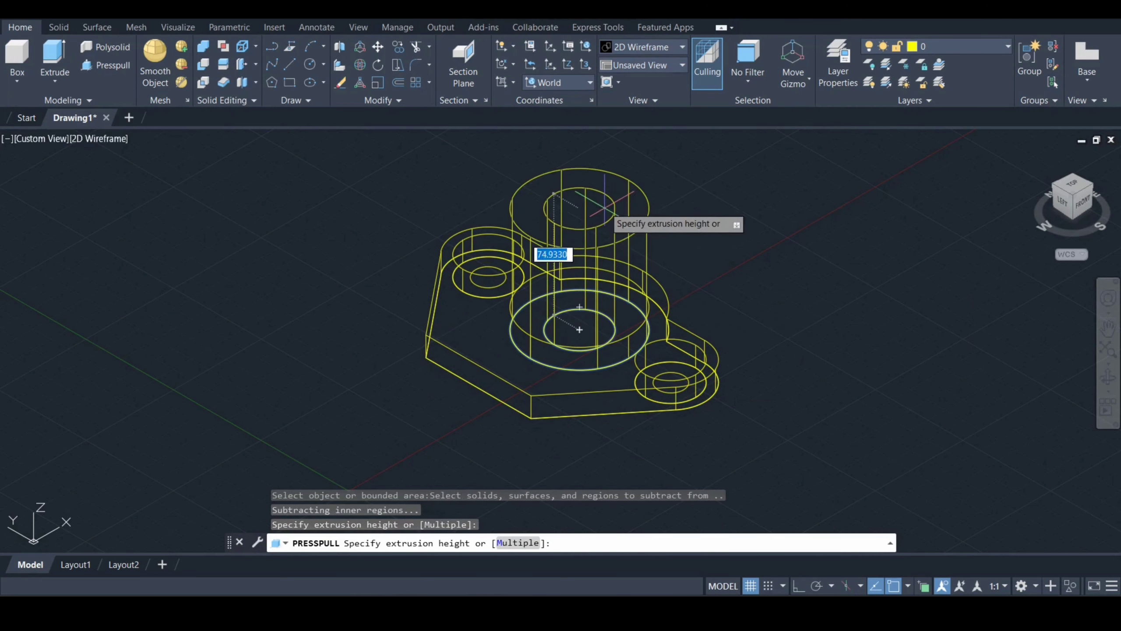
text(119)
key(Return)
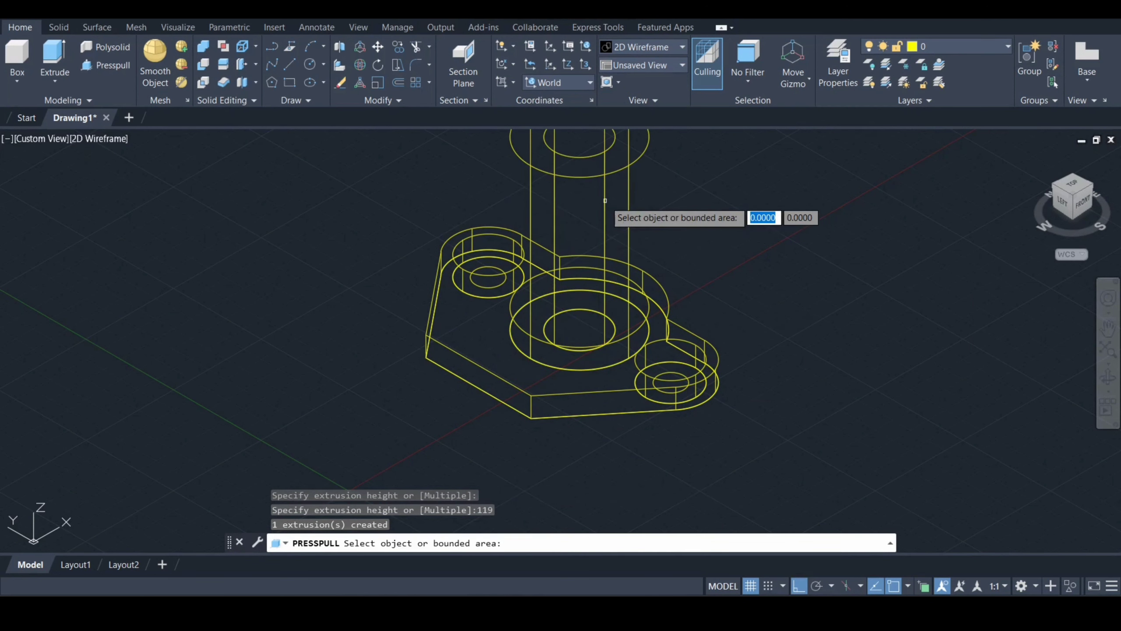
Presspull the rings around both small end holes to a height of 19
click(672, 367)
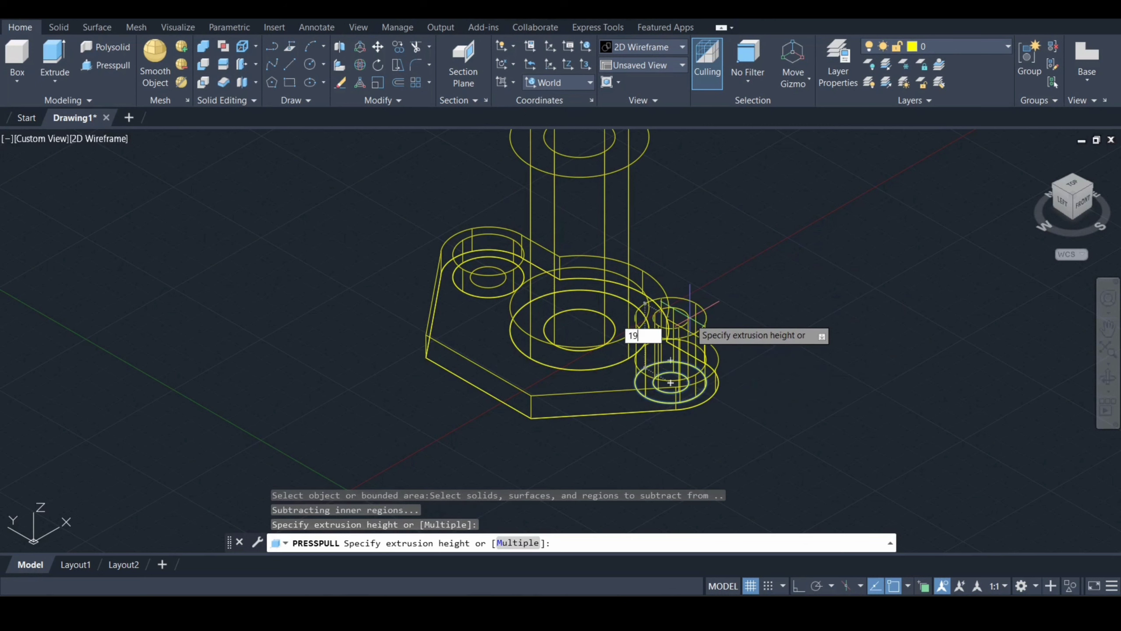
text(19)
key(Return)
key(F8)
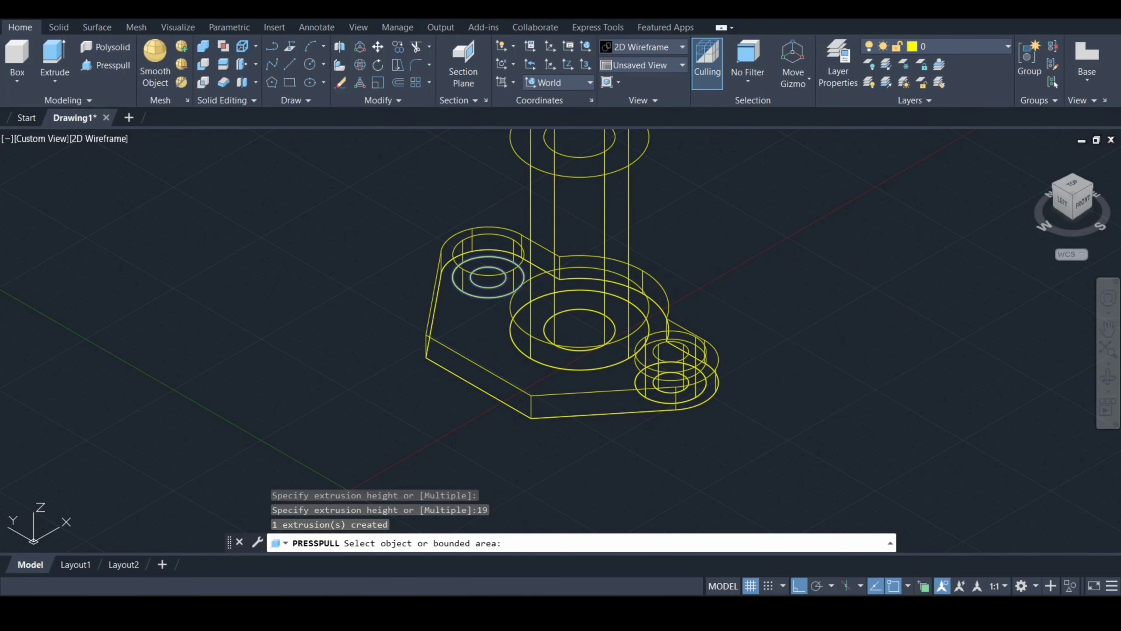
click(488, 277)
key(Return)
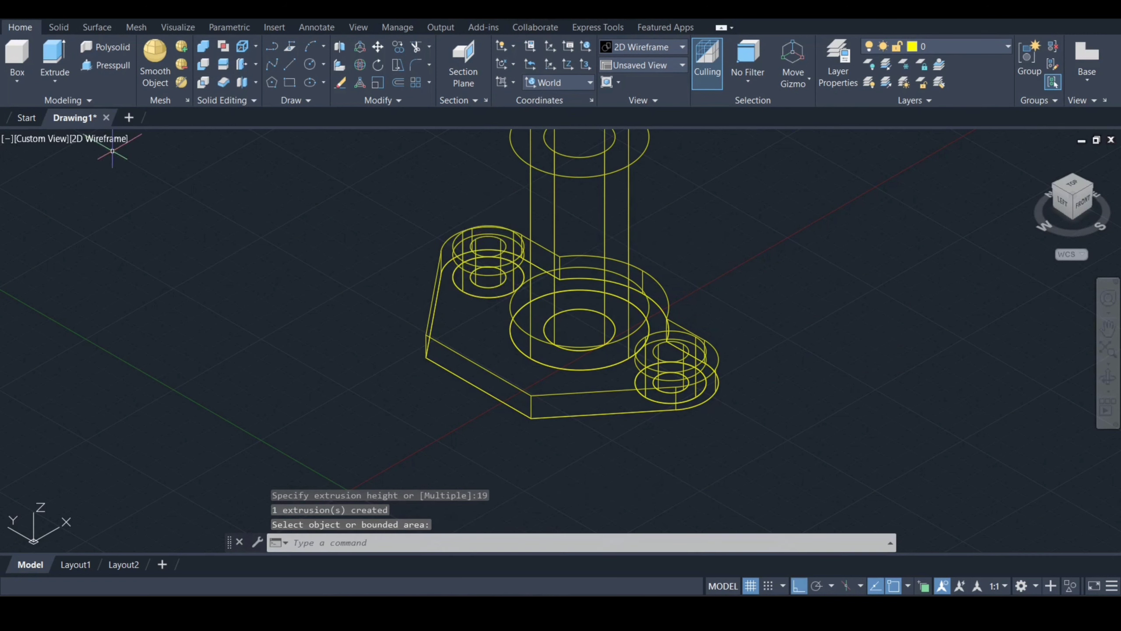
Set the visual style to Realistic and inspect the solid bracket from different sides
click(100, 139)
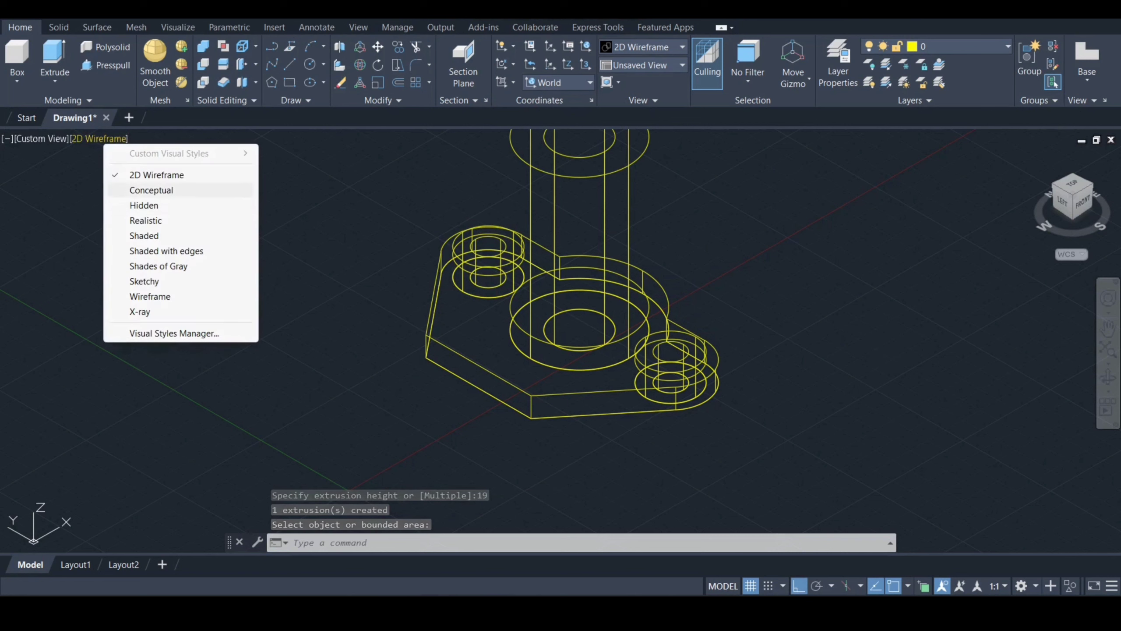
click(141, 217)
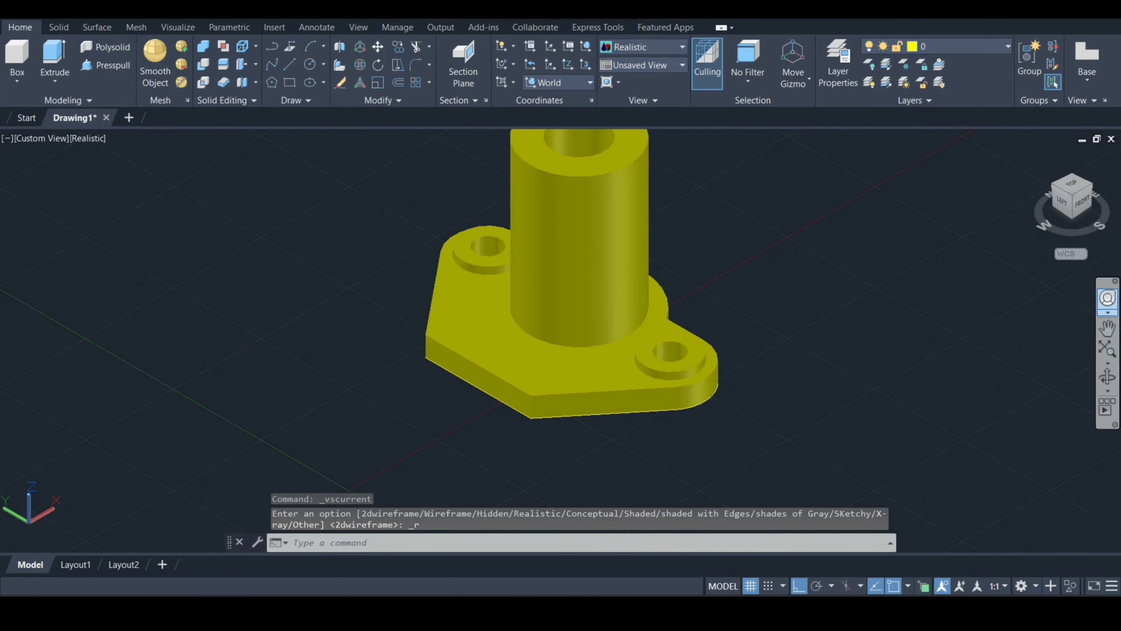
click(1108, 298)
drag(940, 383, 925, 450)
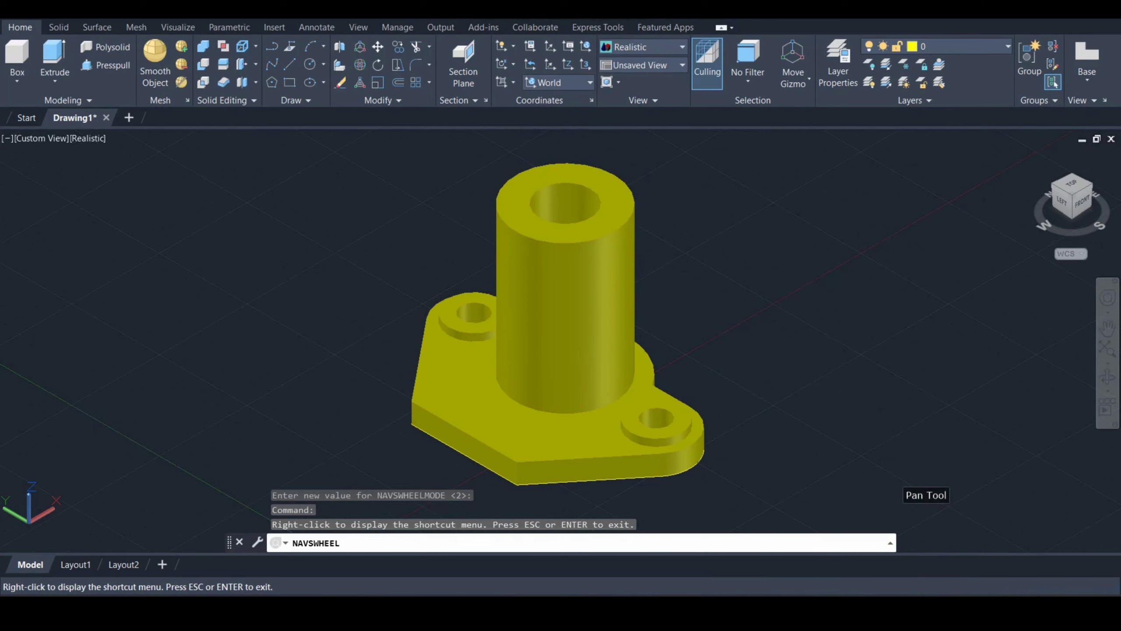
drag(833, 363, 838, 372)
key(Escape)
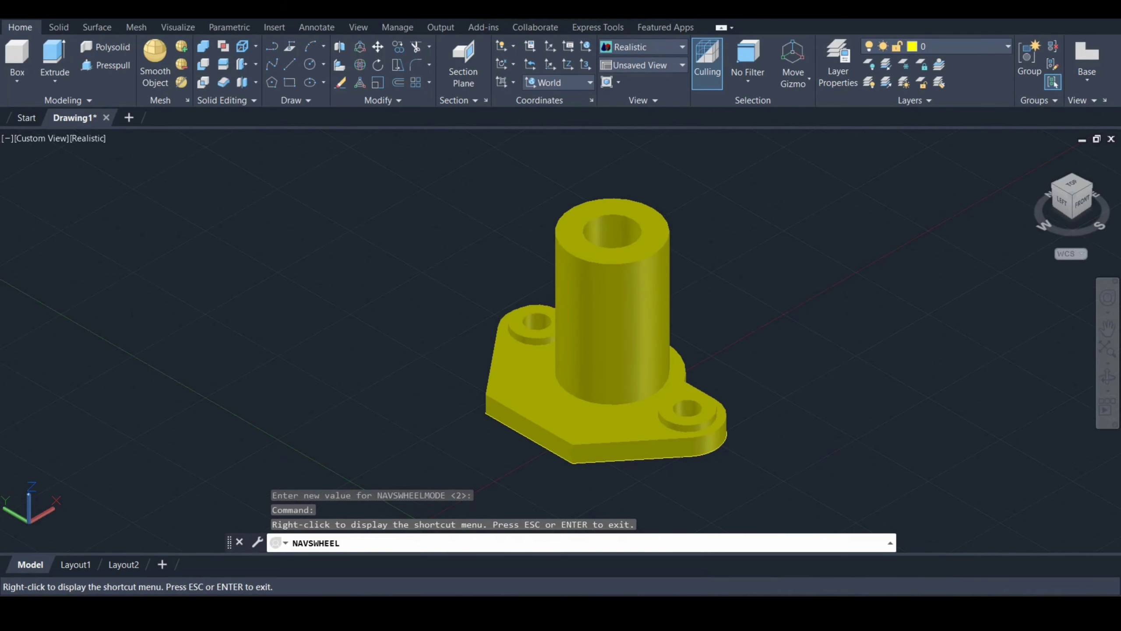
click(1107, 376)
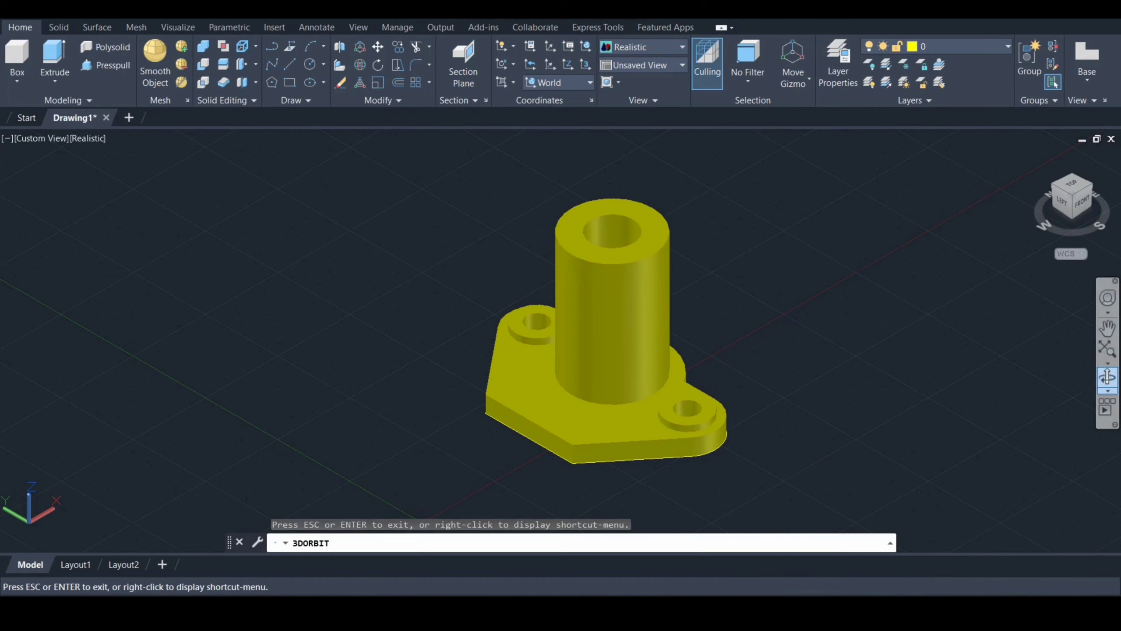
drag(760, 345, 336, 373)
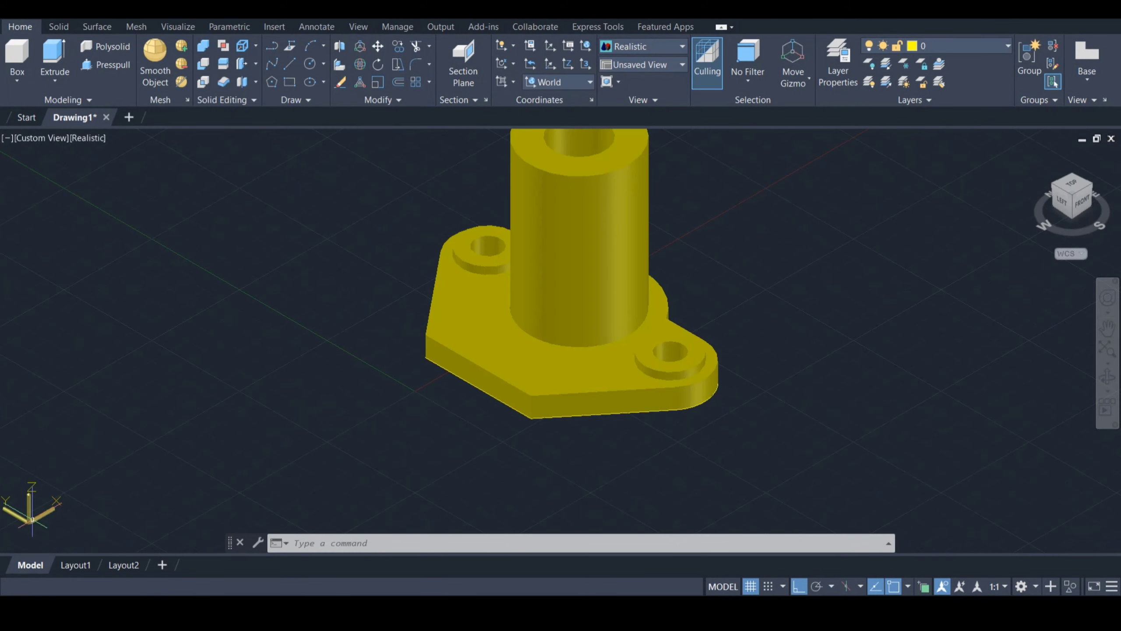
Move the UCS origin to the lower endpoint of the base plate's nearest corner
click(28, 522)
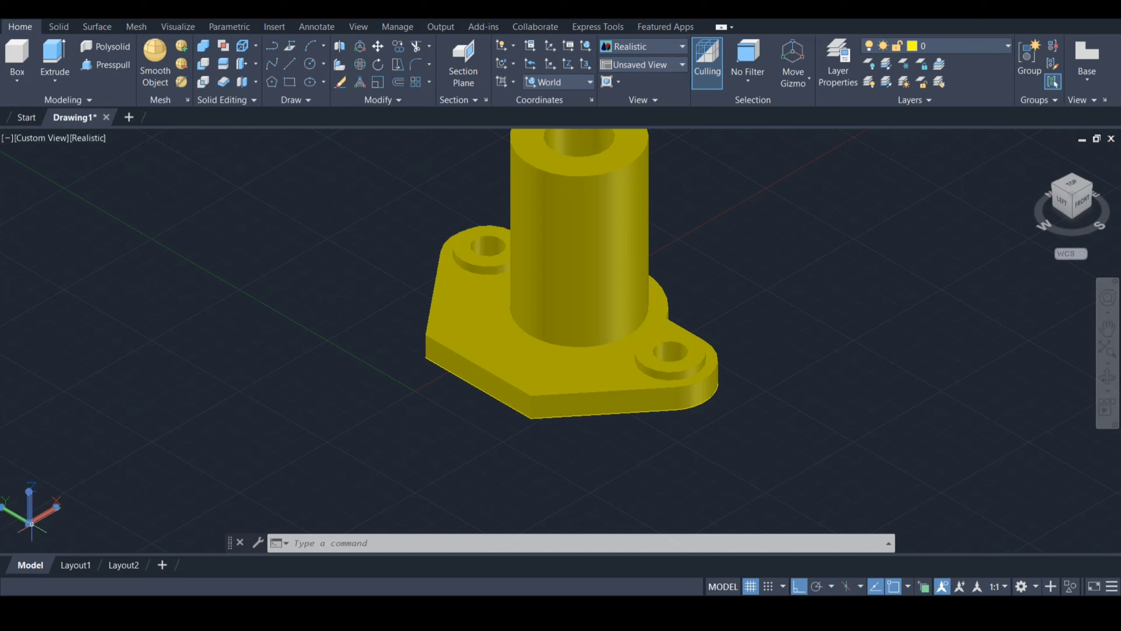
click(27, 522)
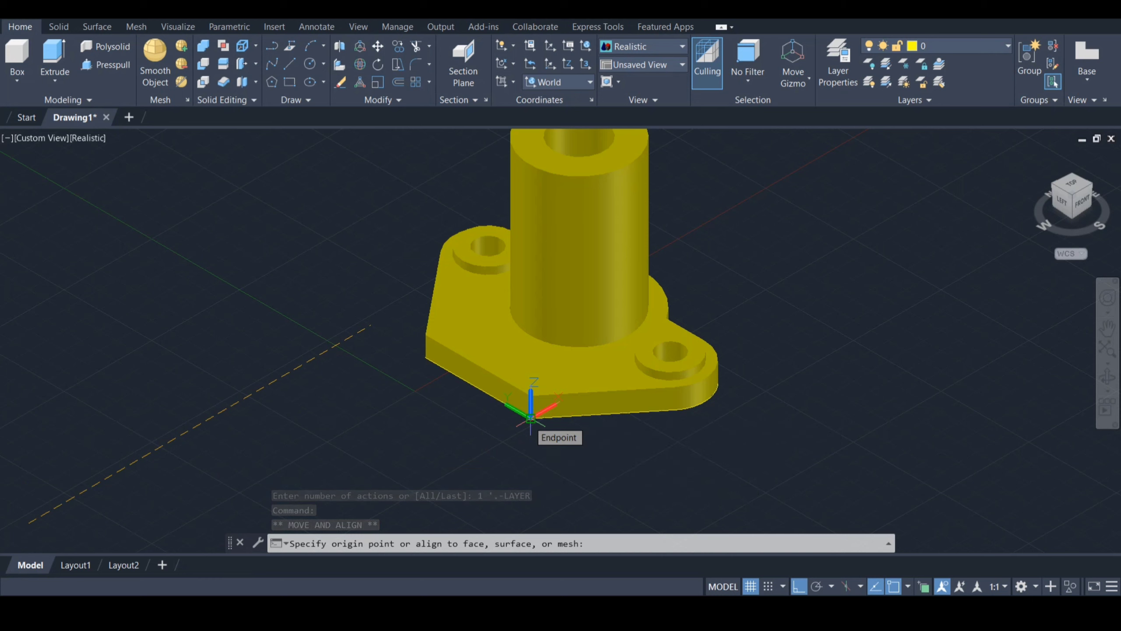
click(531, 417)
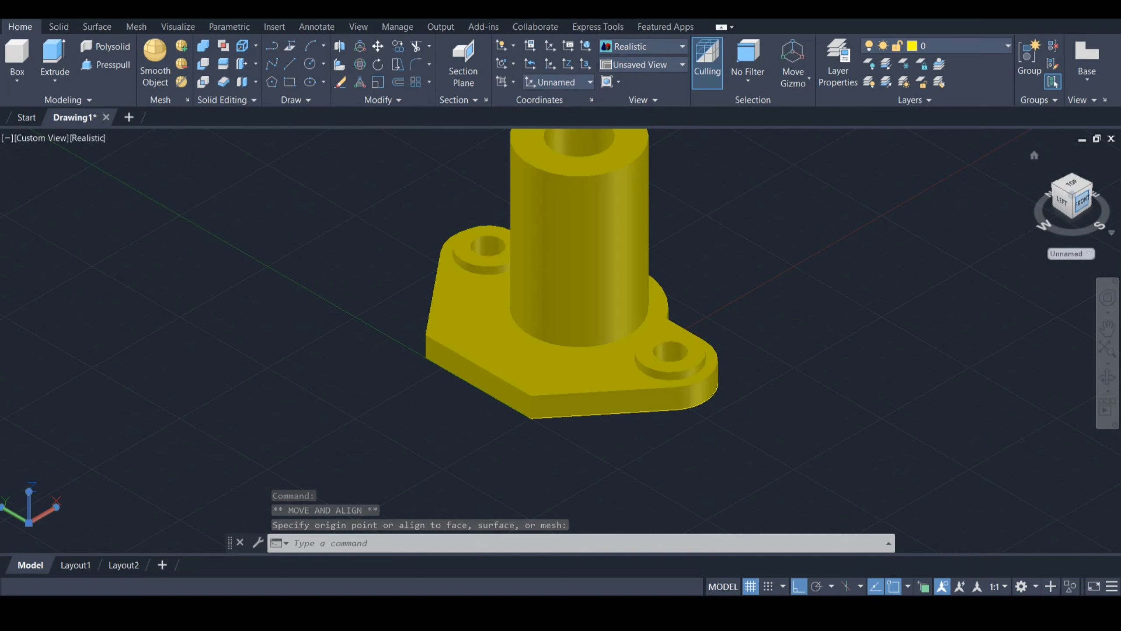
Switch to the Front view, align the UCS with that view and turn the grid off
click(1082, 202)
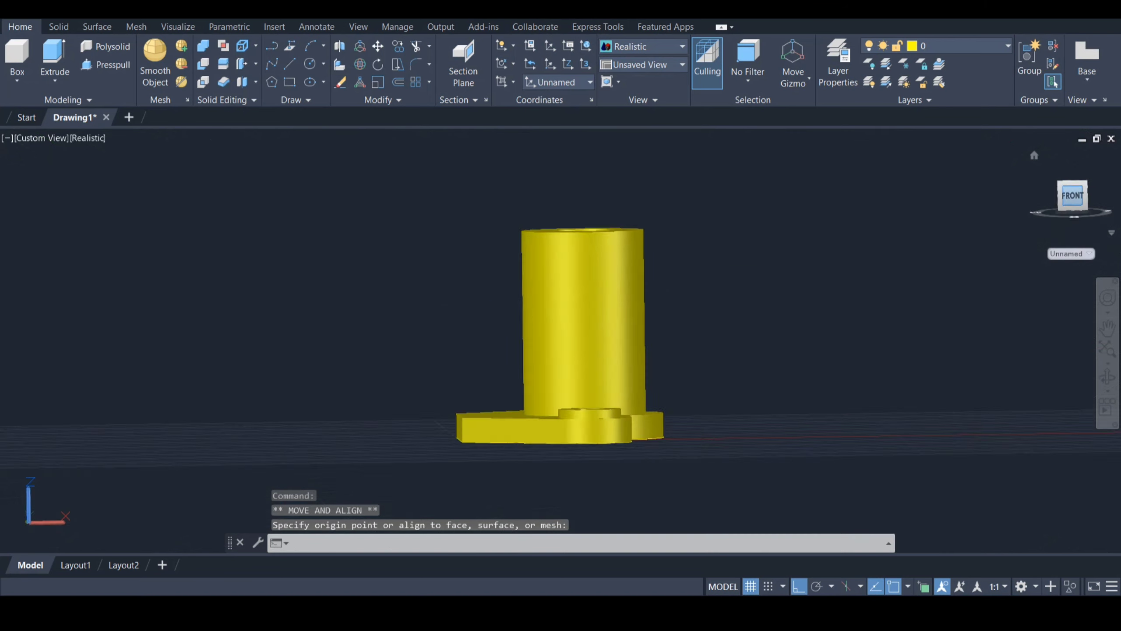
click(513, 82)
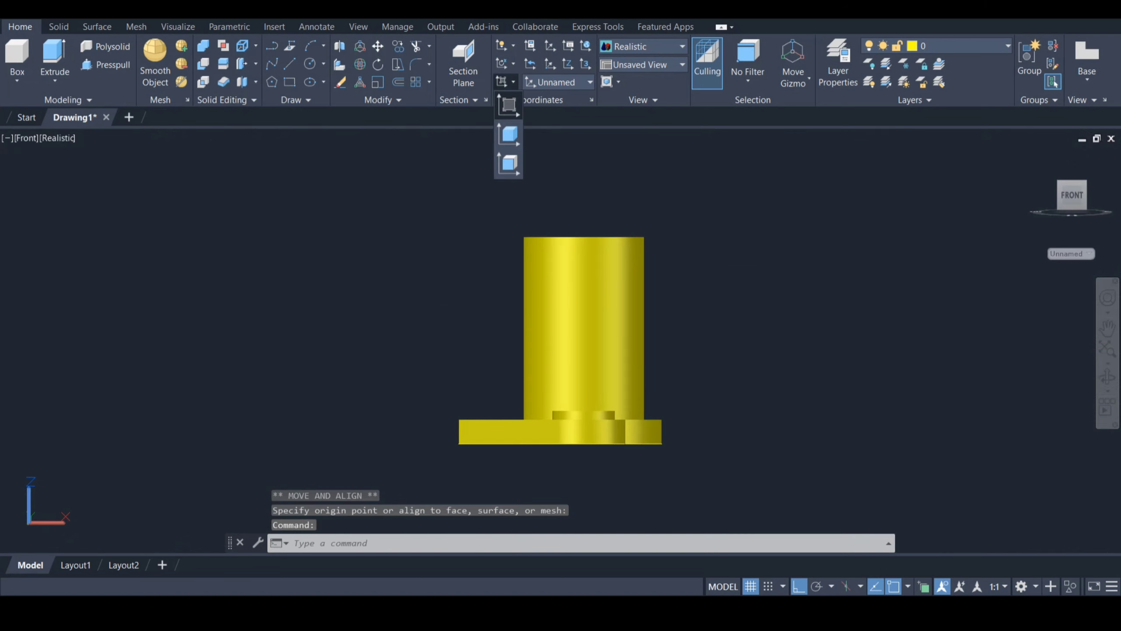
click(508, 105)
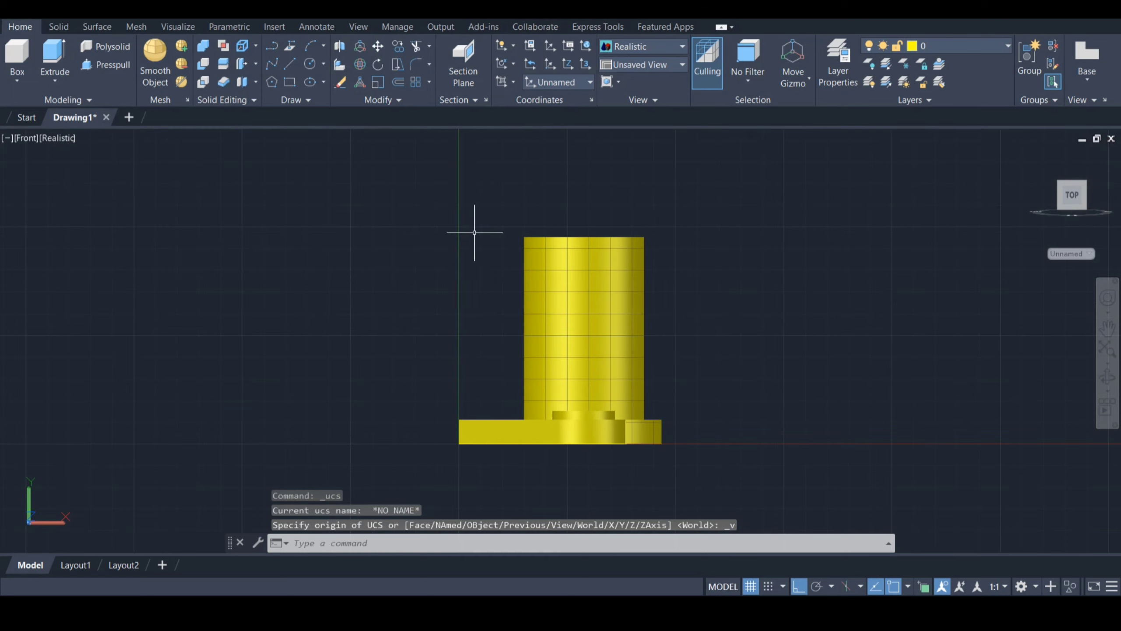
key(F7)
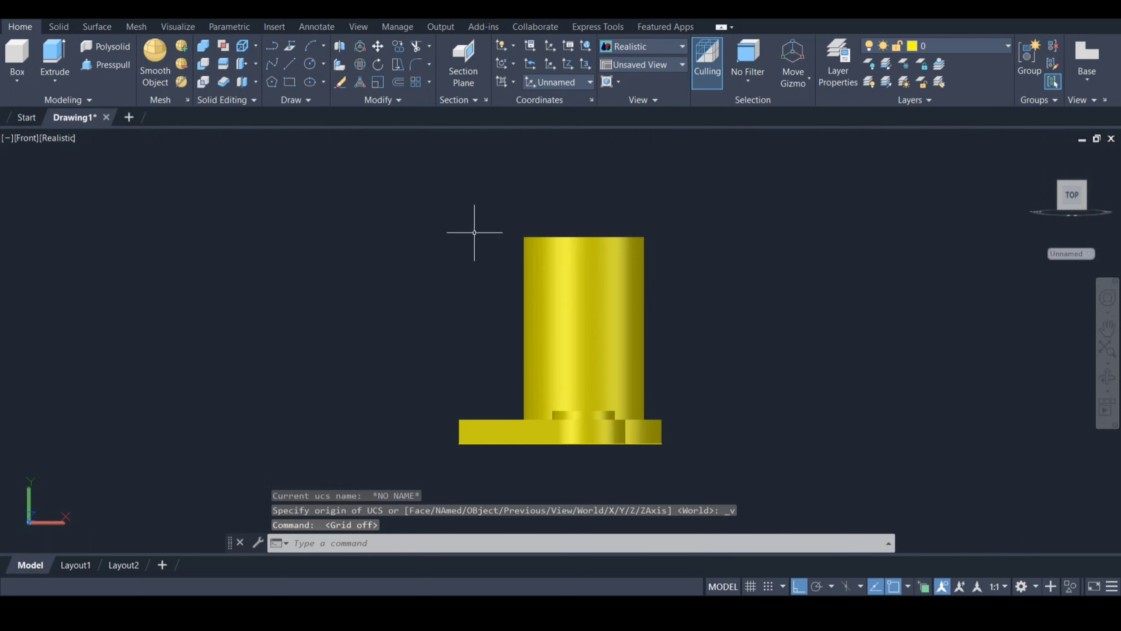
Draw a rectangle 56 long and 36 wide from the base plate's lower left corner, extending outward from the plate
text(re)
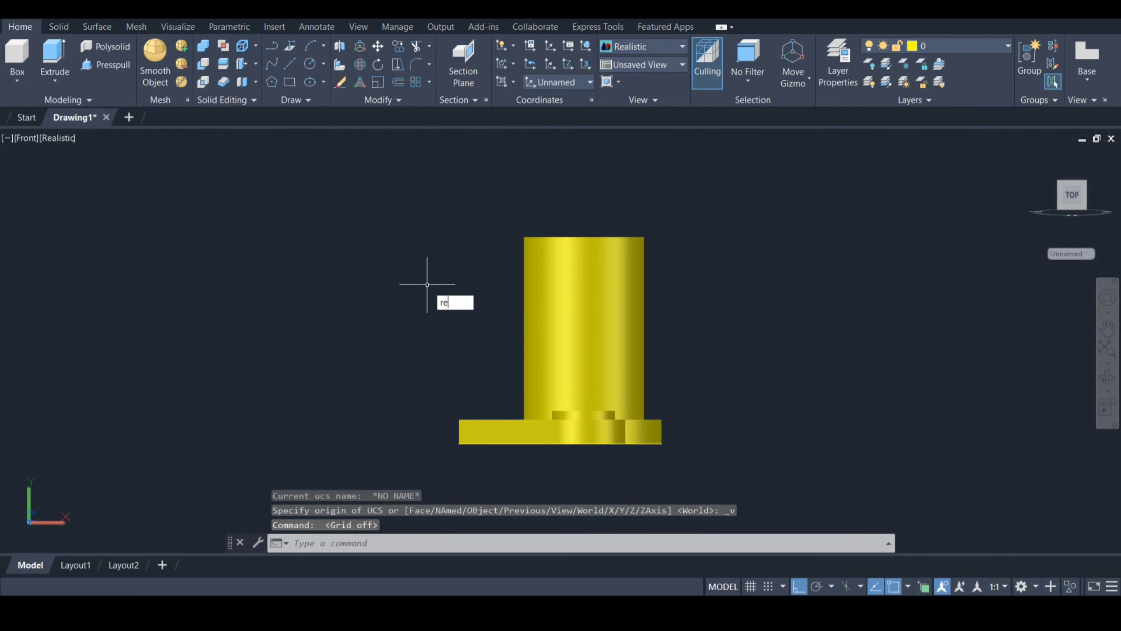
text(c)
key(Return)
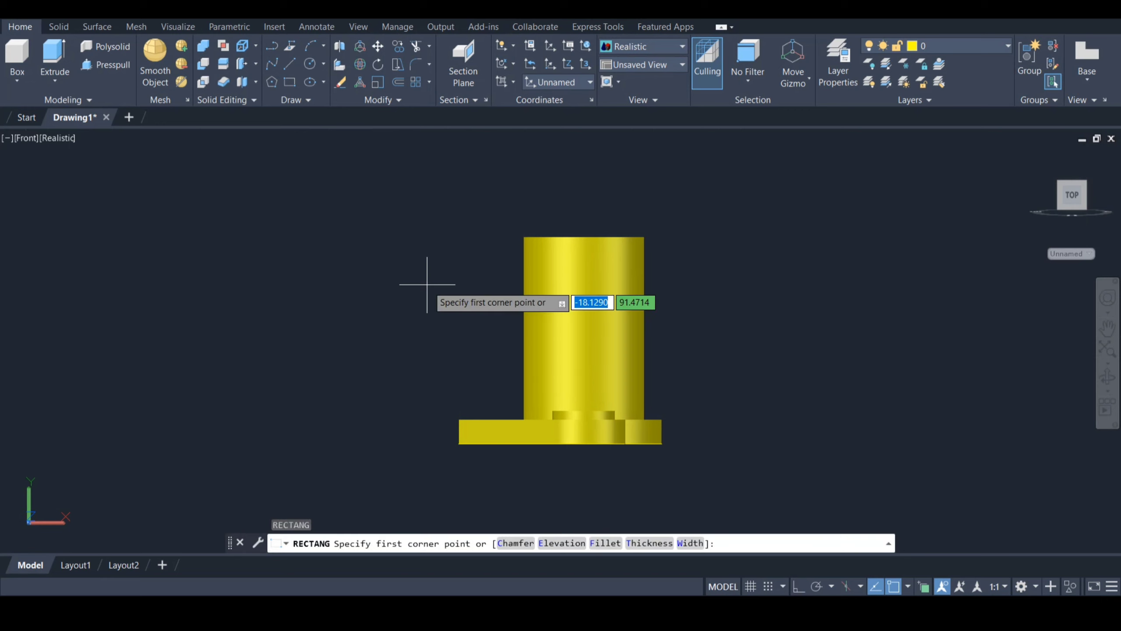
click(459, 443)
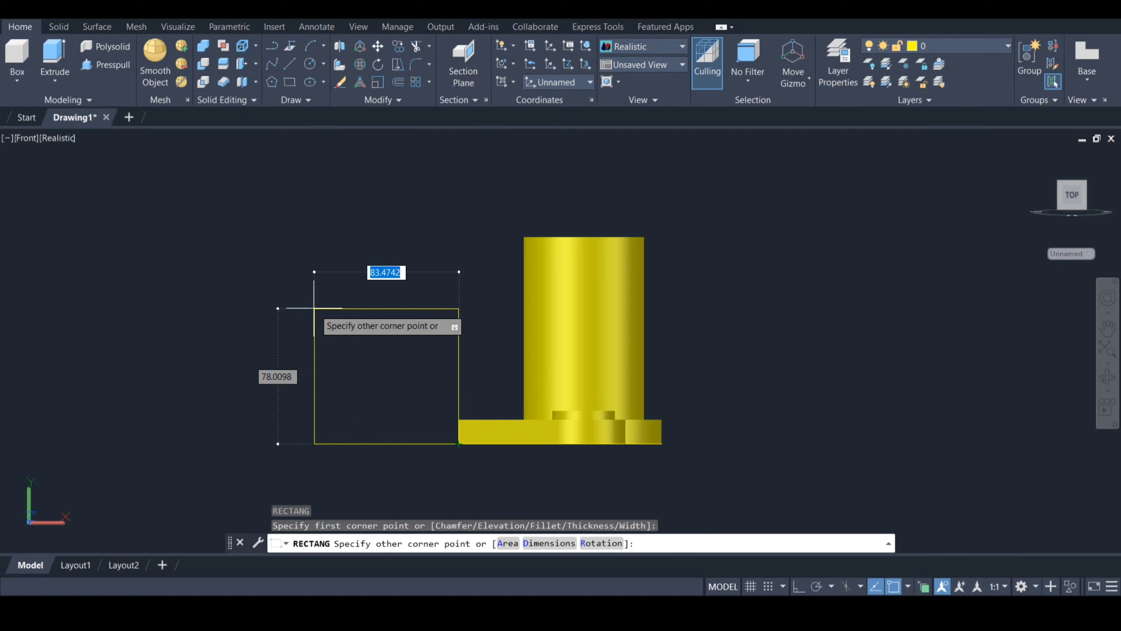
text(d)
key(Return)
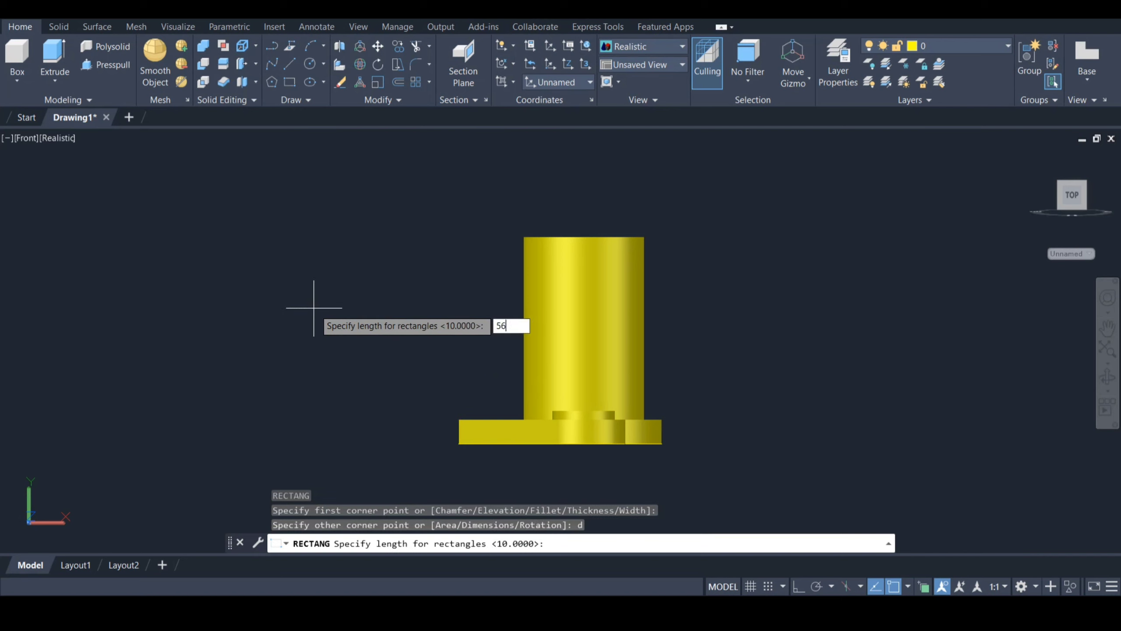
key(Return)
key(Return)
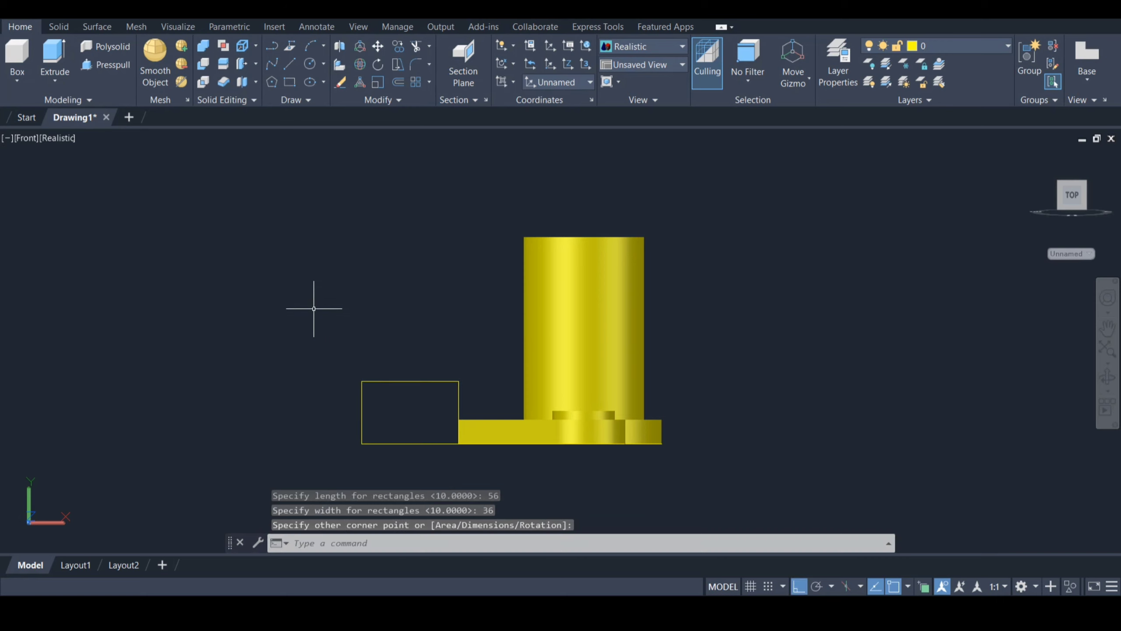
Draw two circles centred on the midpoint of the rectangle's top edge, one reaching its top corner and one of radius 14
key(Return)
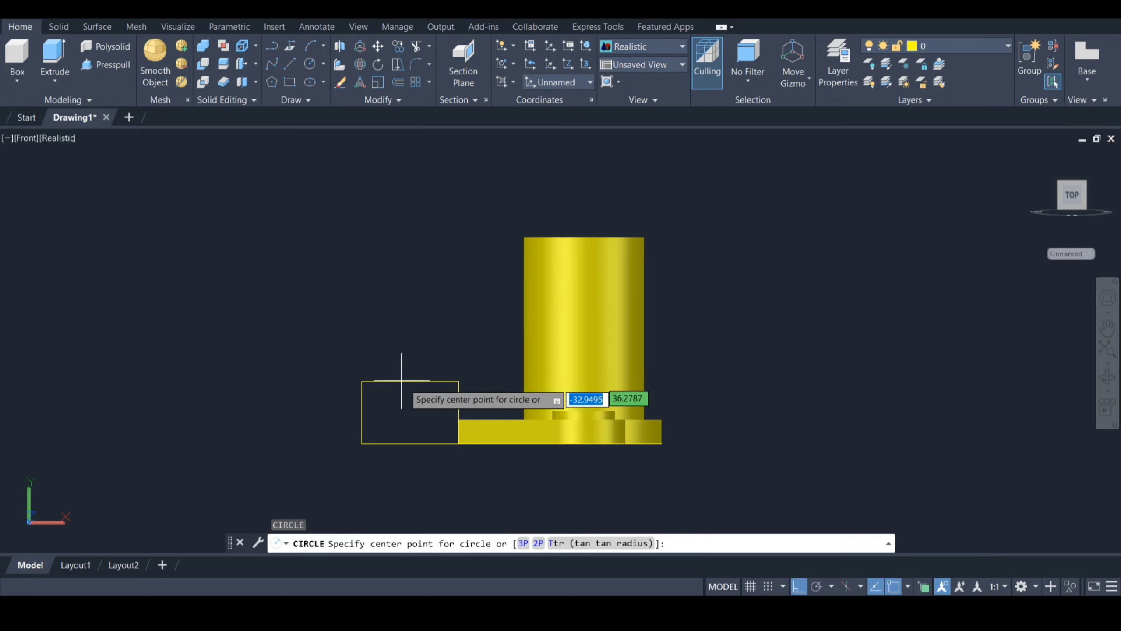
click(409, 380)
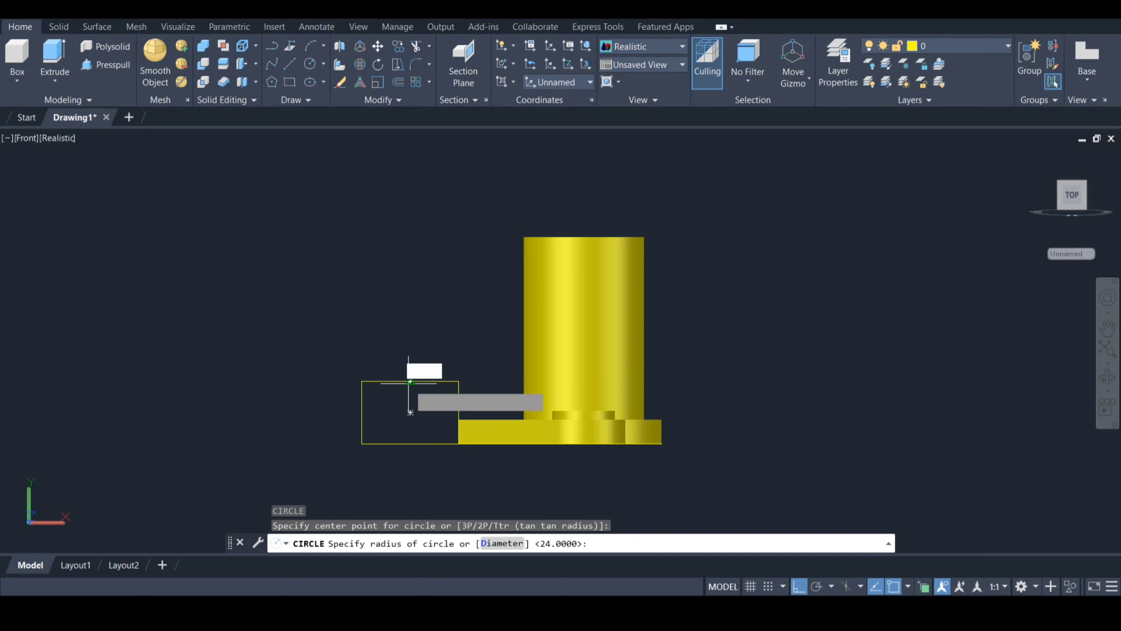
click(459, 381)
text(c)
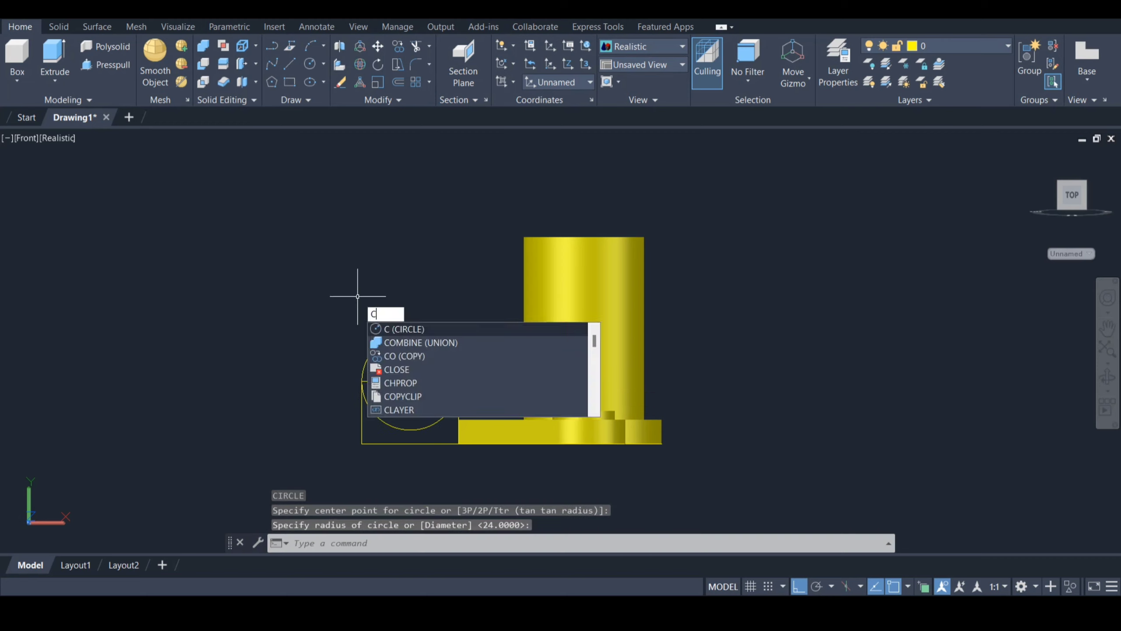
key(Return)
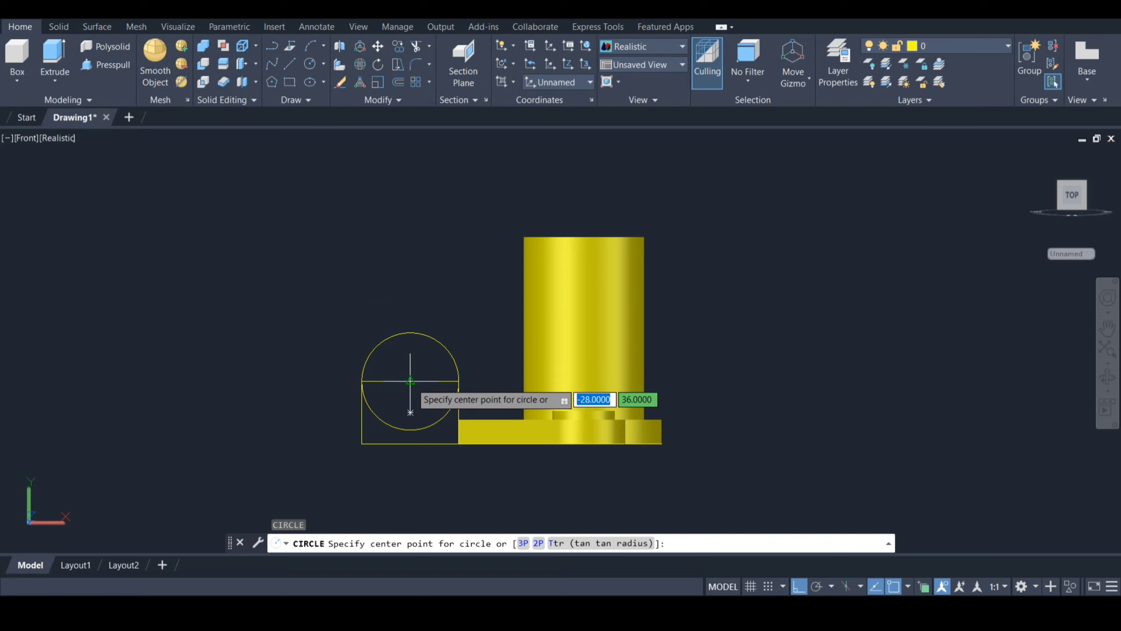
click(415, 383)
text(14)
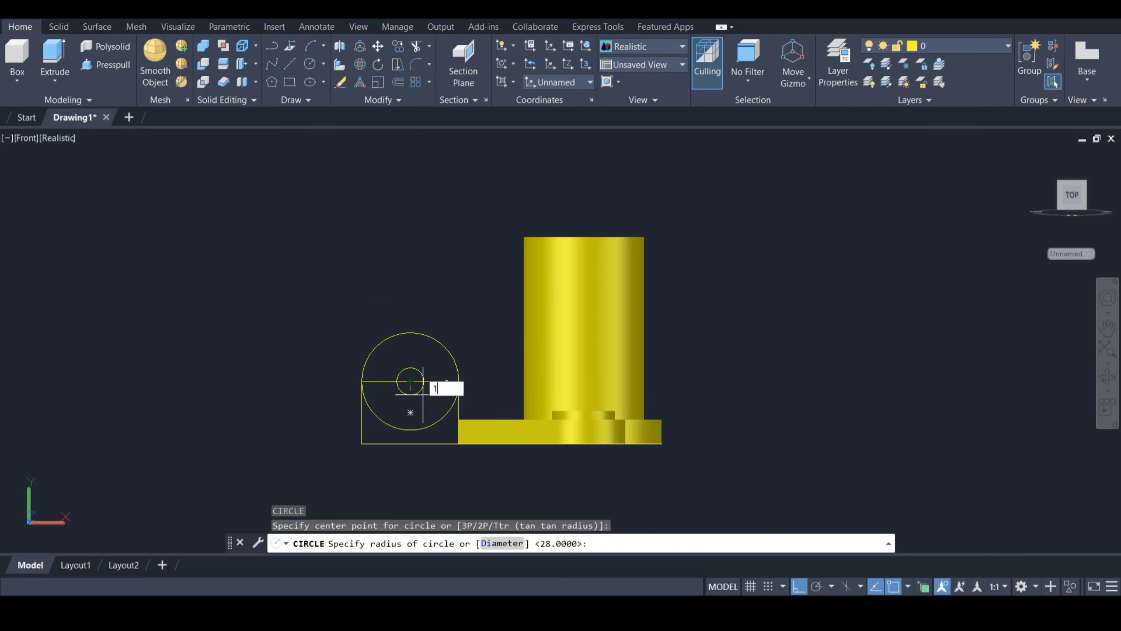
key(Return)
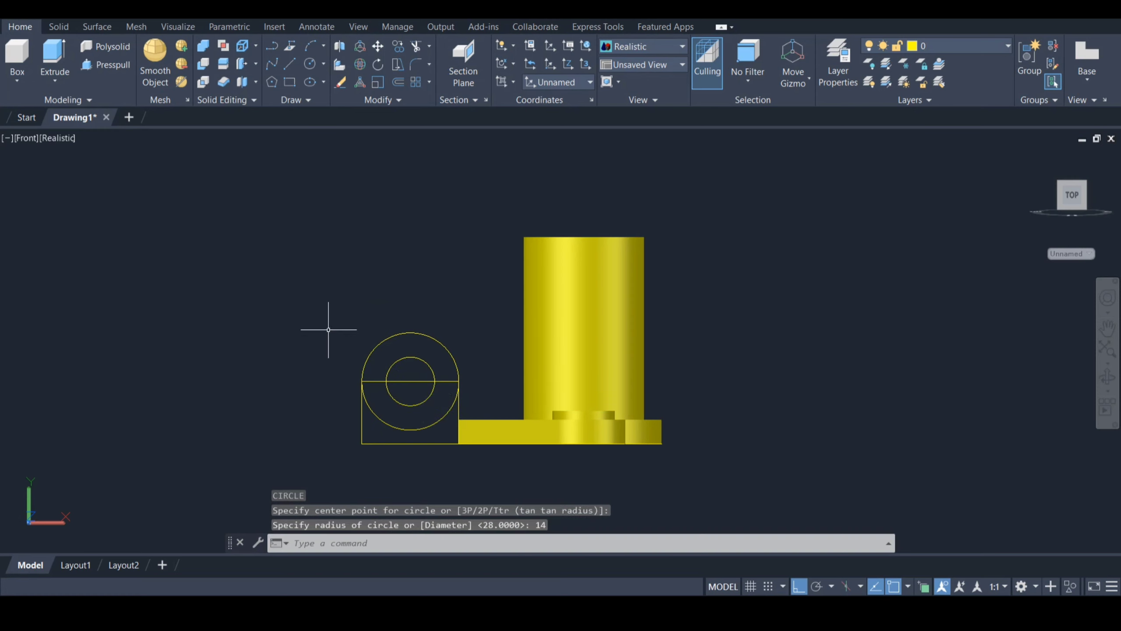
Break the larger circle between the rectangle's two top corners to remove its lower half
text(vr)
key(Escape)
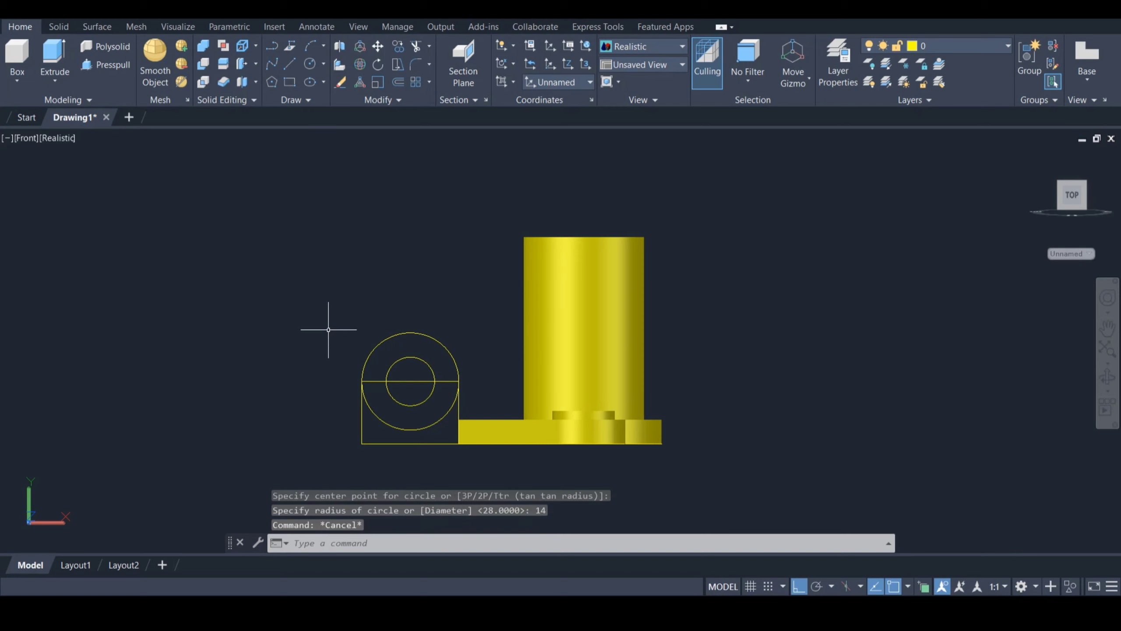
text(br)
key(Return)
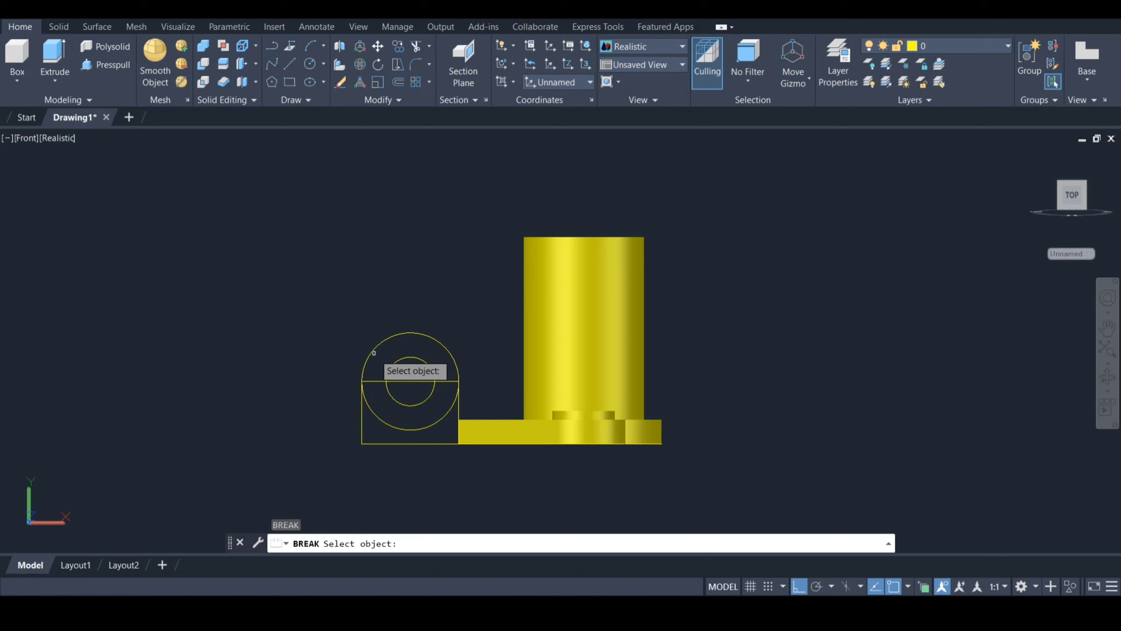
click(369, 354)
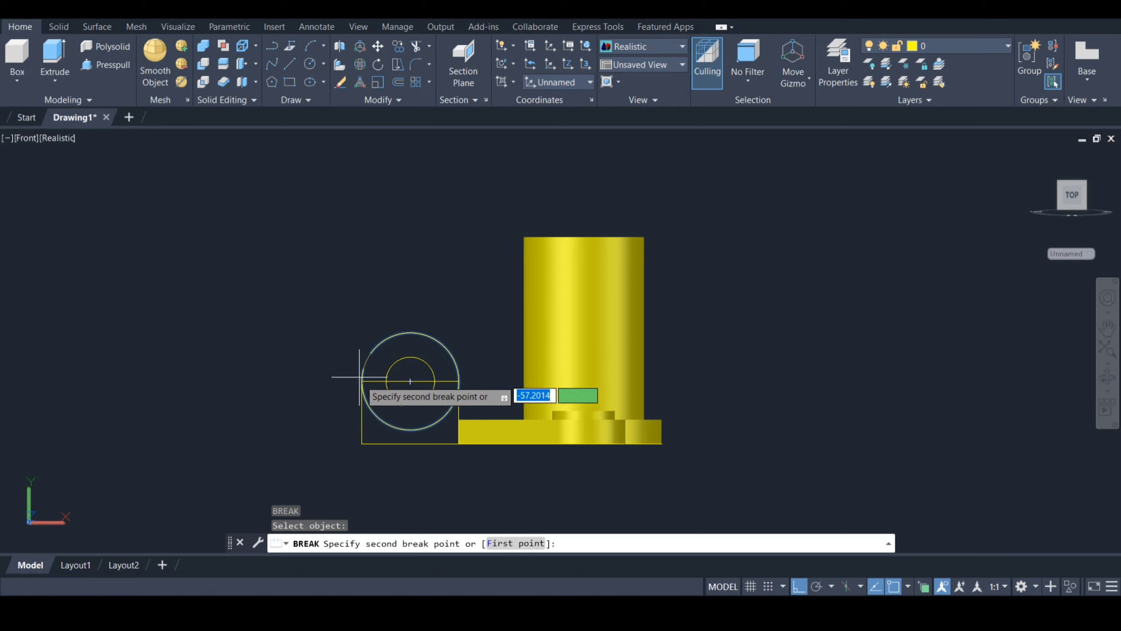
text(F)
key(Return)
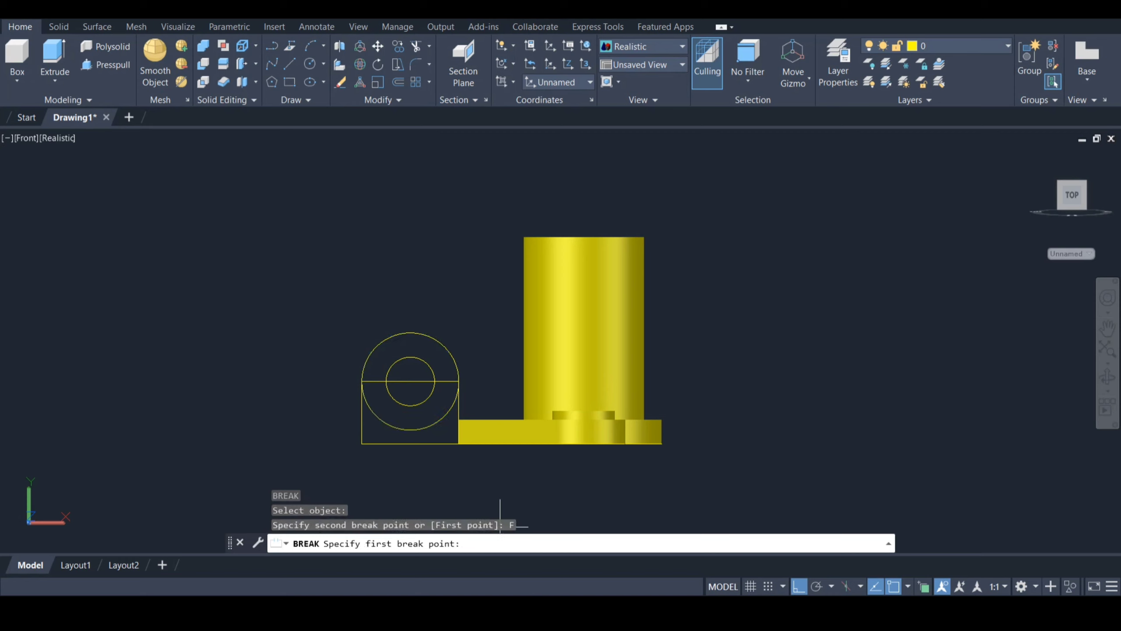
click(362, 381)
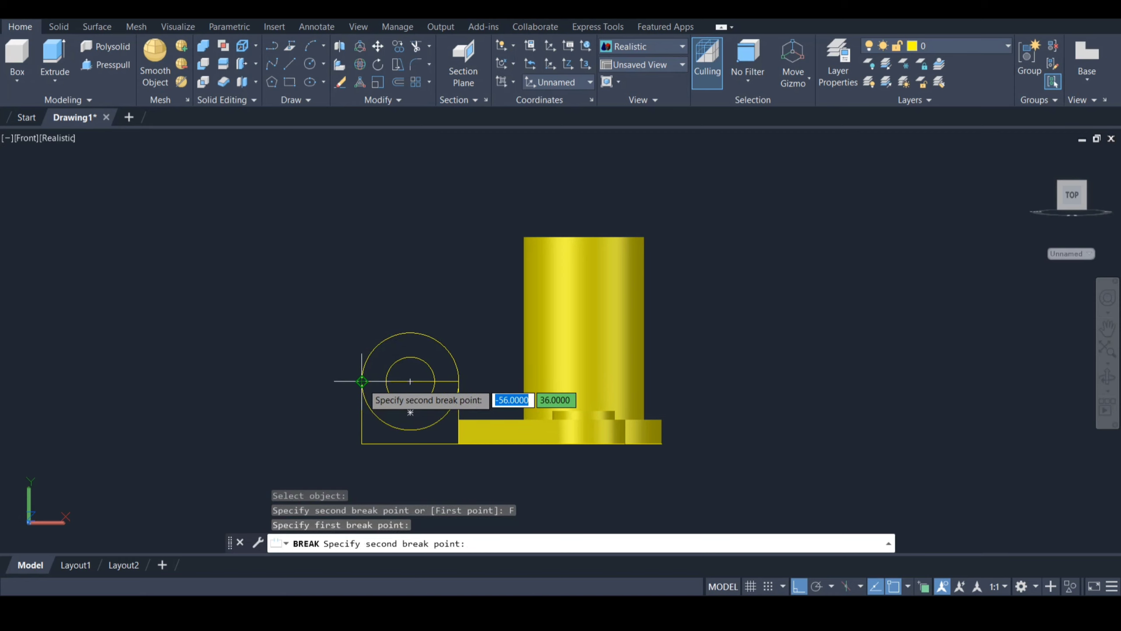
click(451, 380)
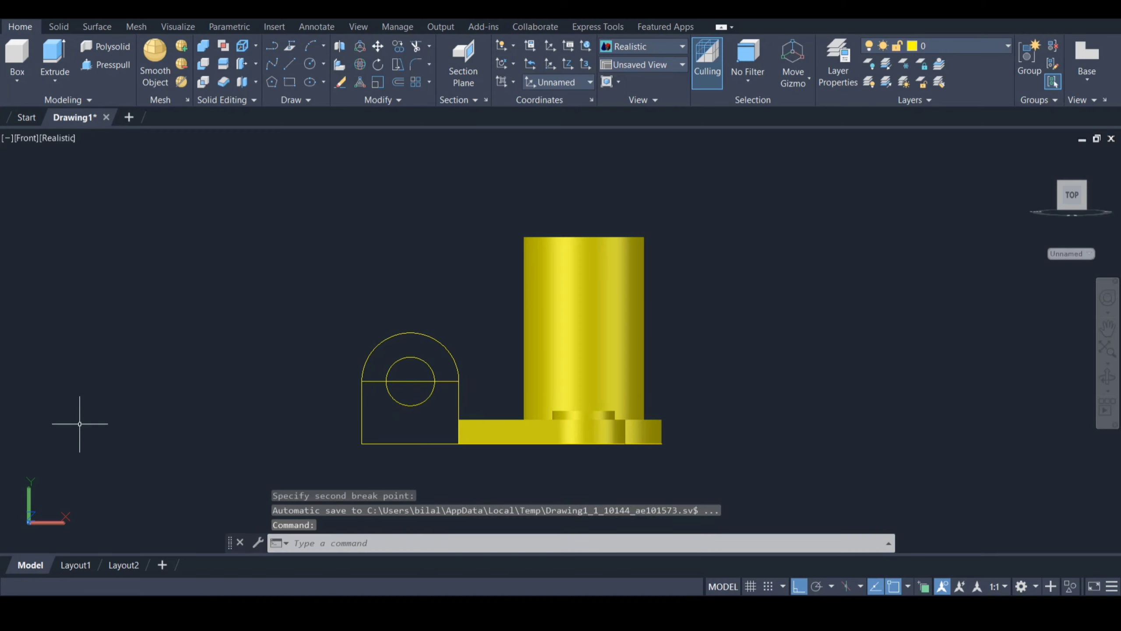
Break the rectangle between its two top corners to remove the top edge
text(br)
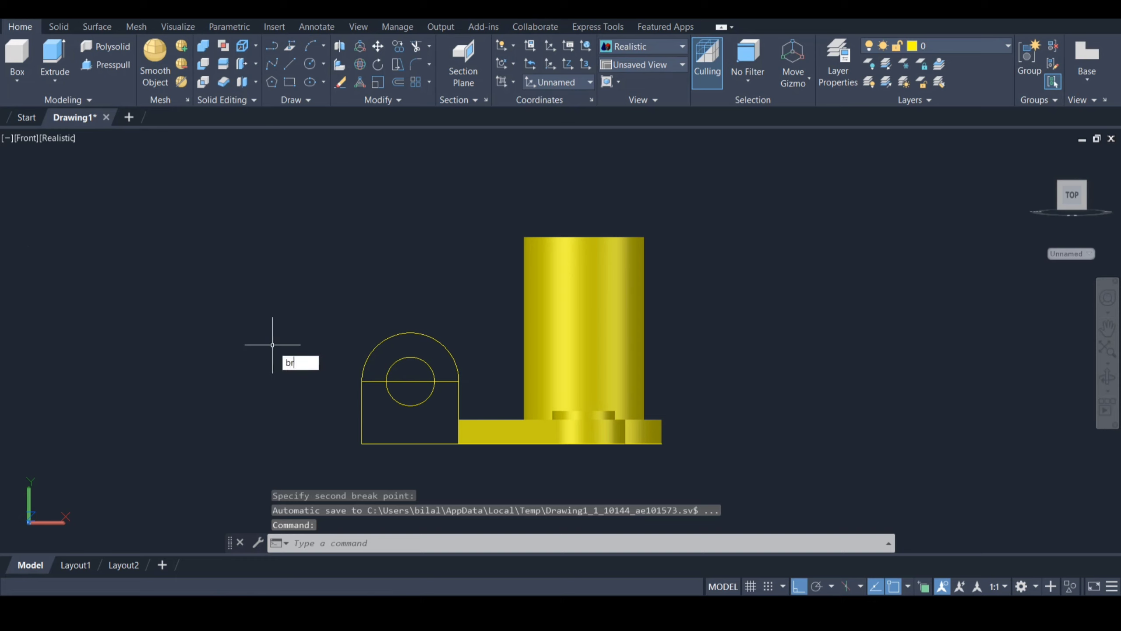
key(Return)
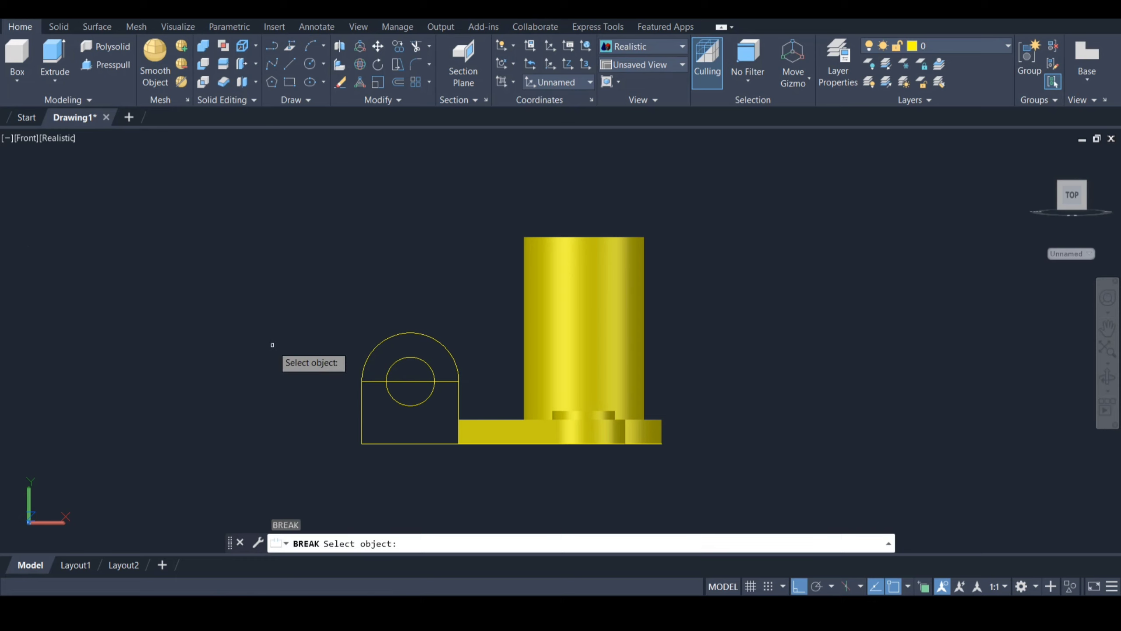
click(362, 417)
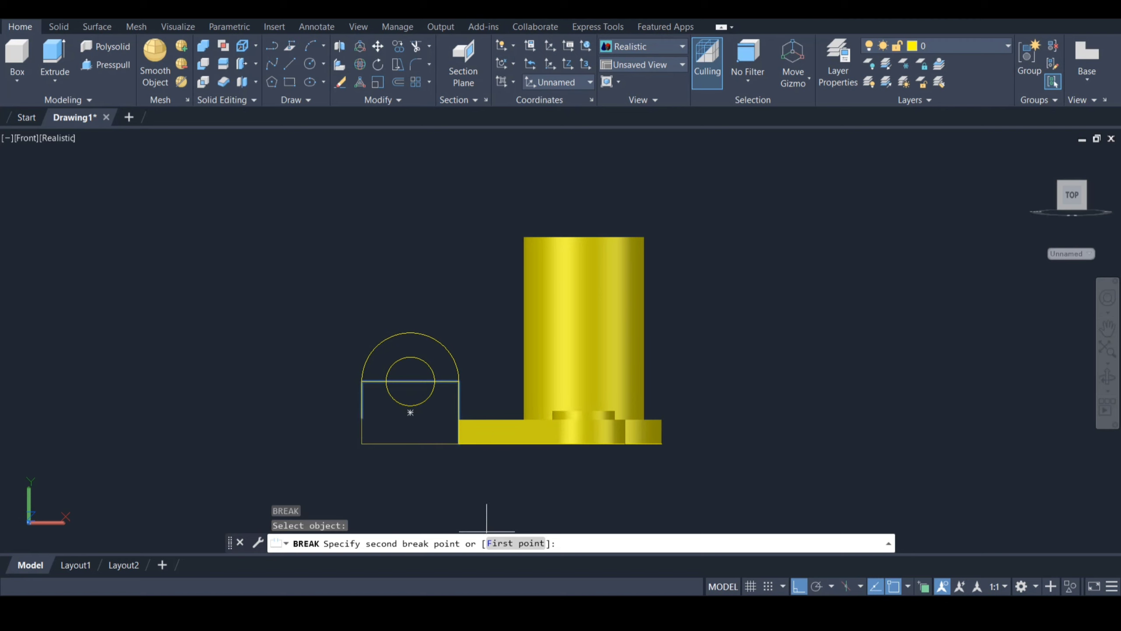
text(f)
key(Return)
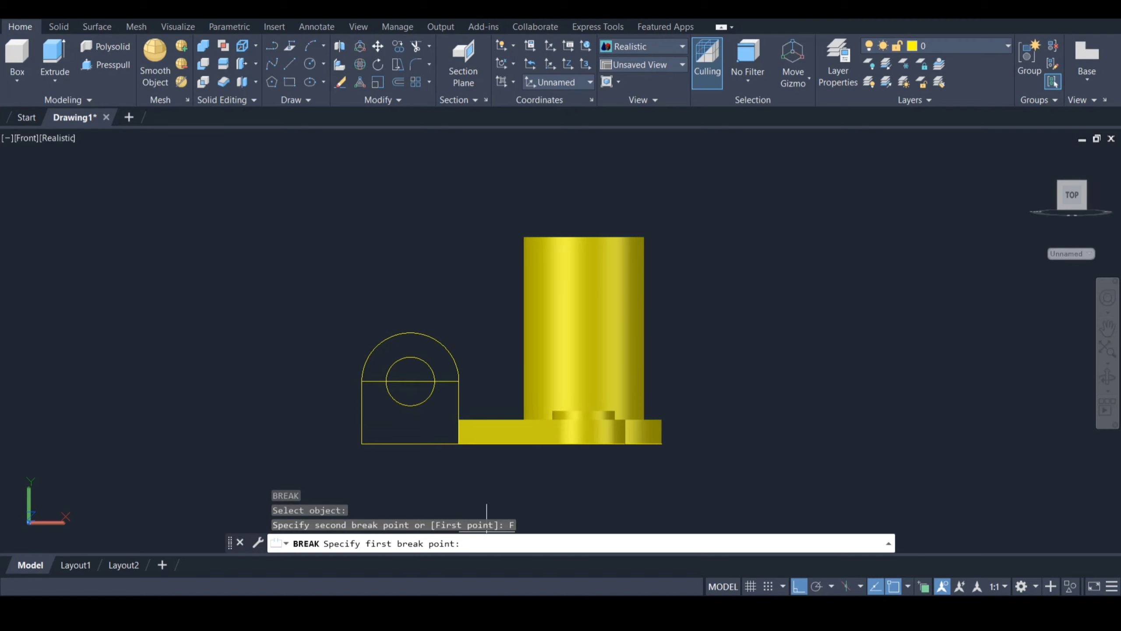
click(362, 381)
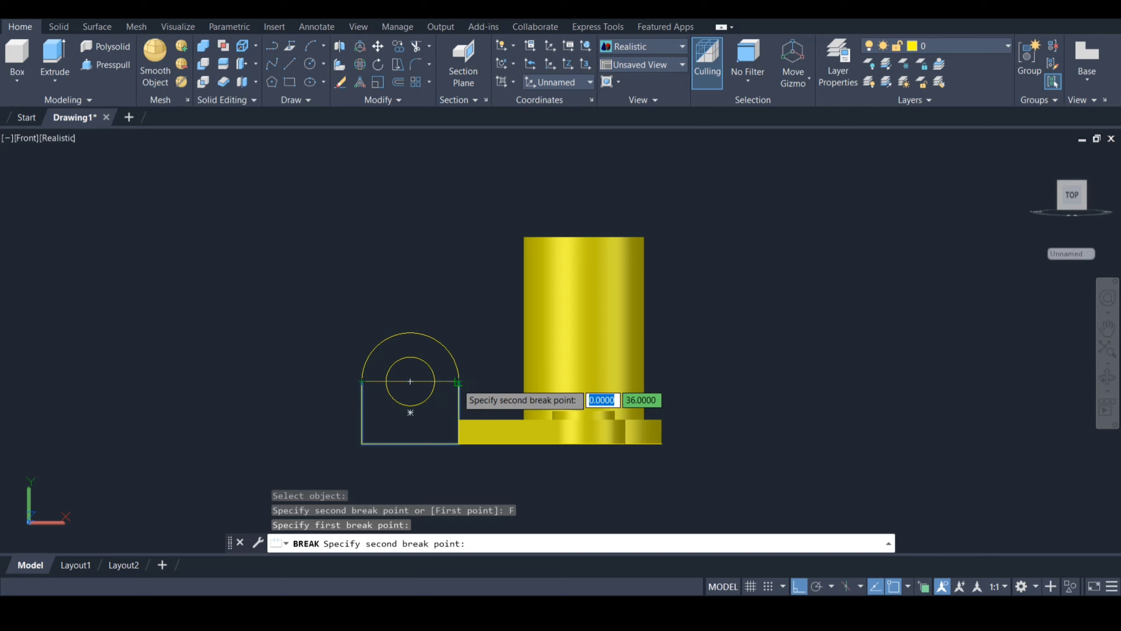
click(457, 382)
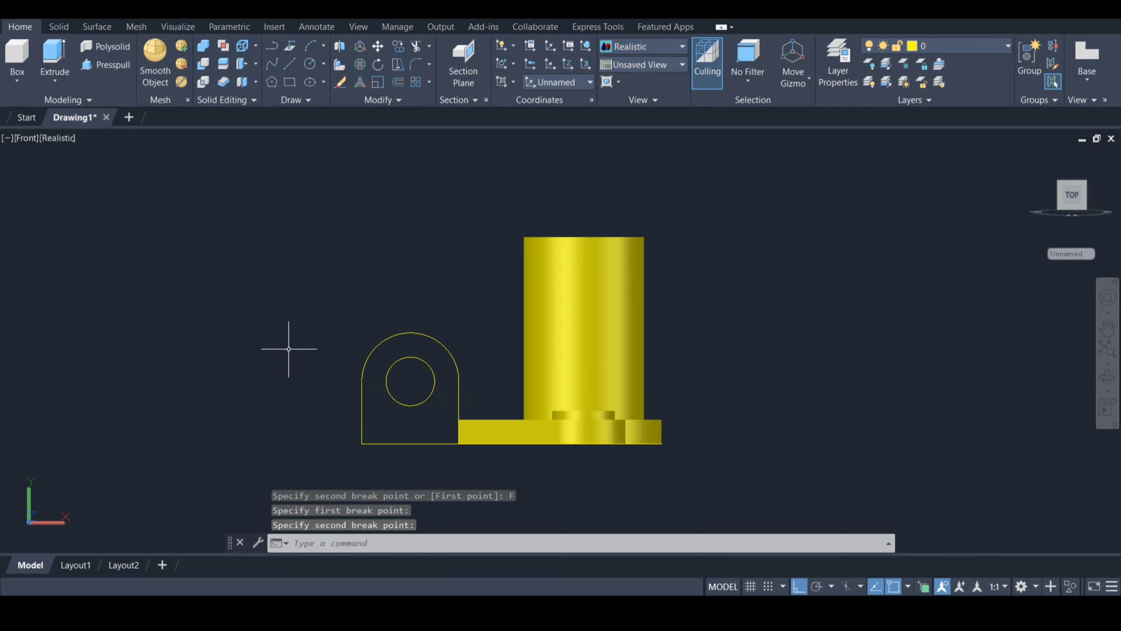
Join the upper arc and the open rectangle into one closed outline
text(j)
key(Return)
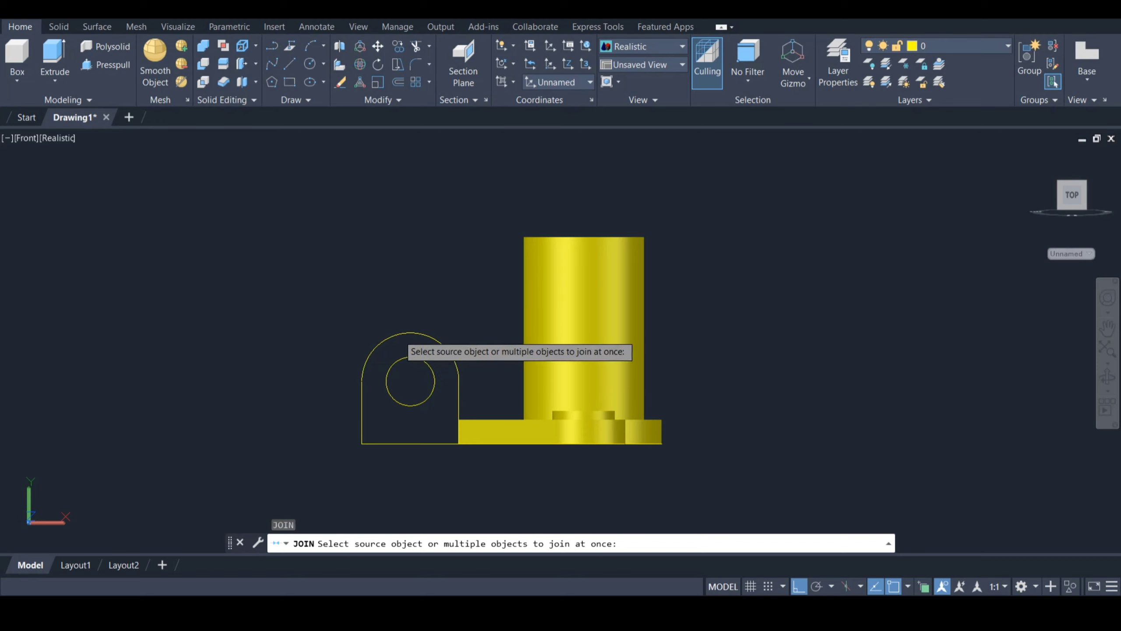
click(406, 335)
click(366, 389)
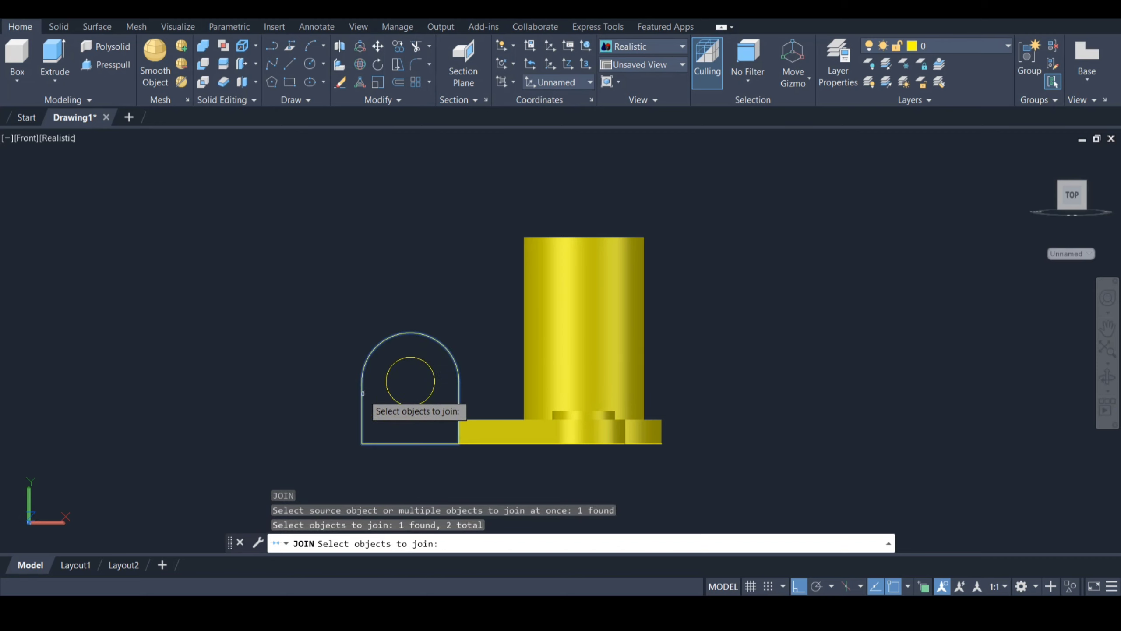
key(Return)
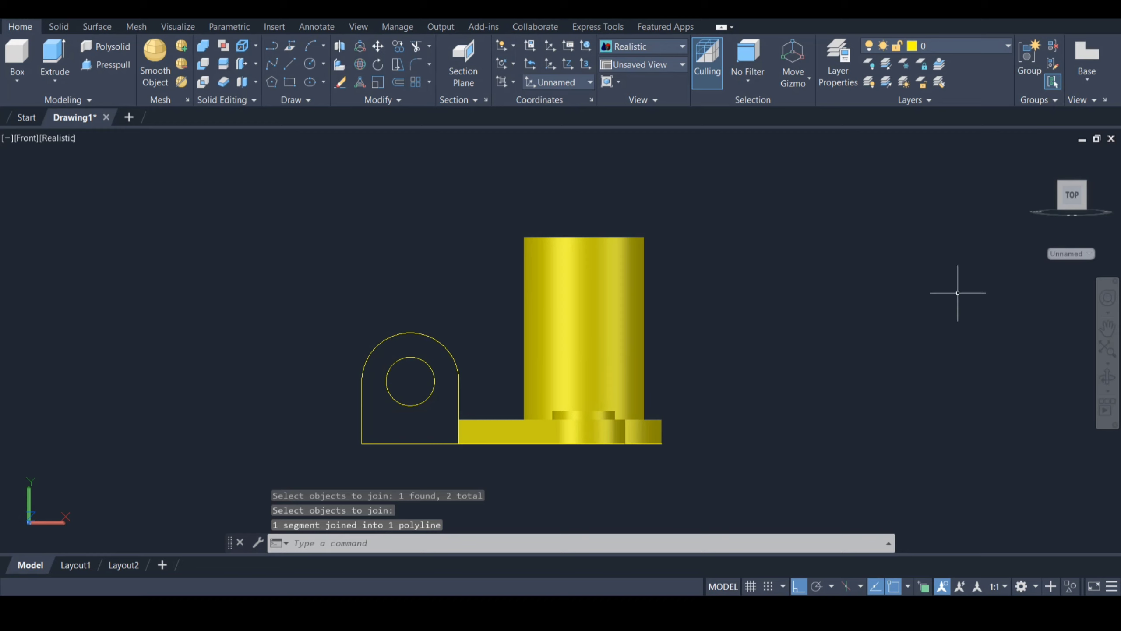
Presspull the area between the arched outline and its hole by 75 toward the back, alongside the base plate
drag(1071, 195, 1098, 215)
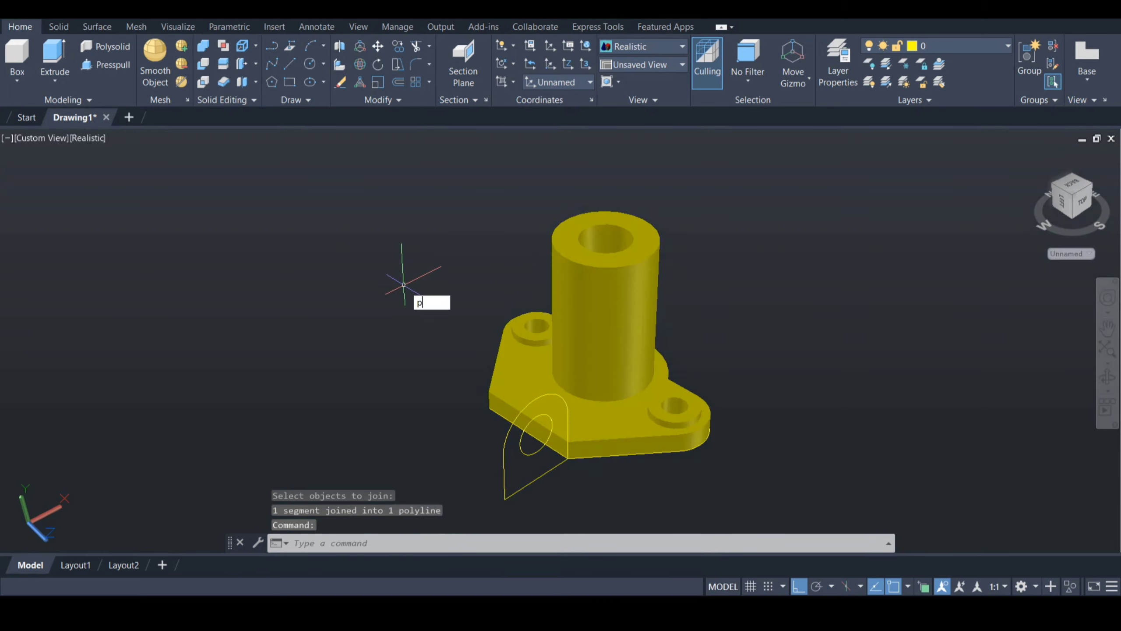
text(p)
key(Down)
key(Return)
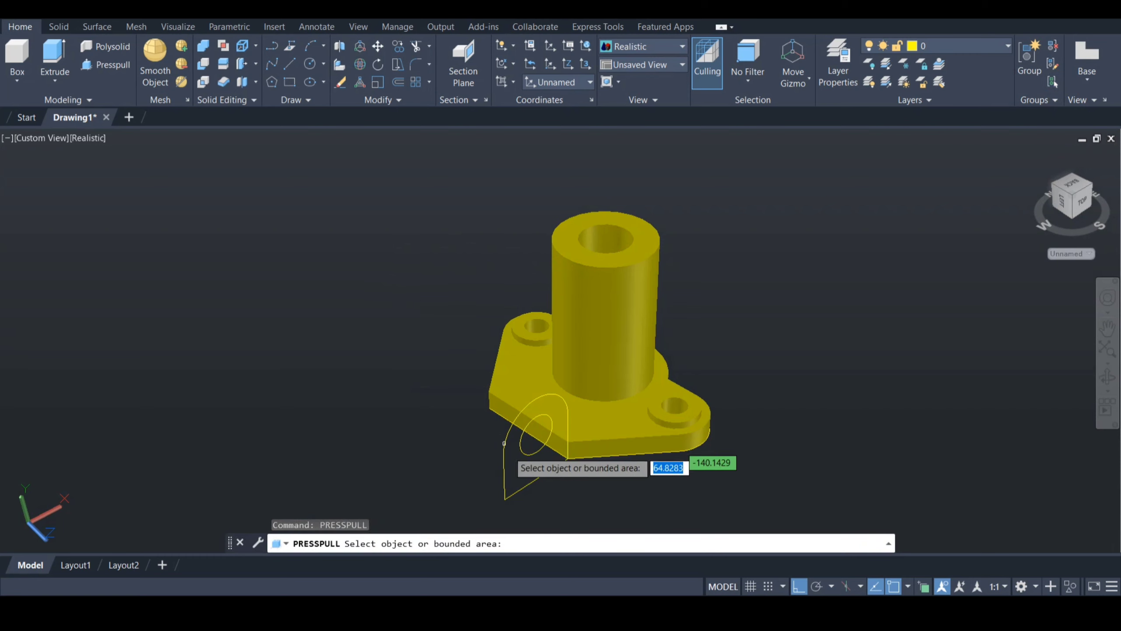
click(517, 472)
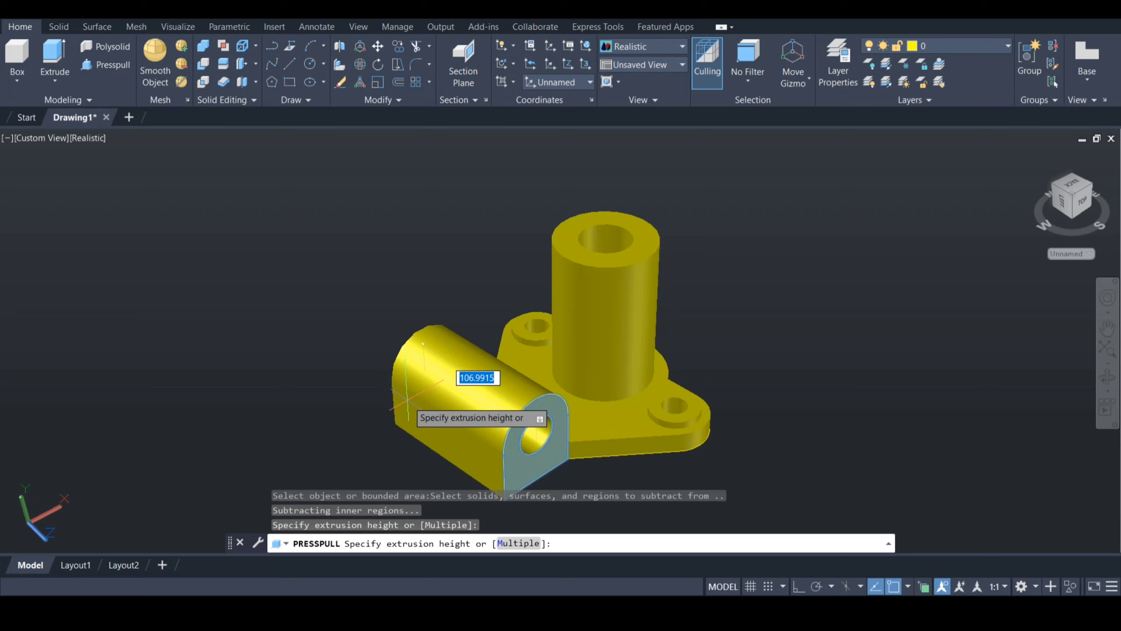
text(75)
key(Return)
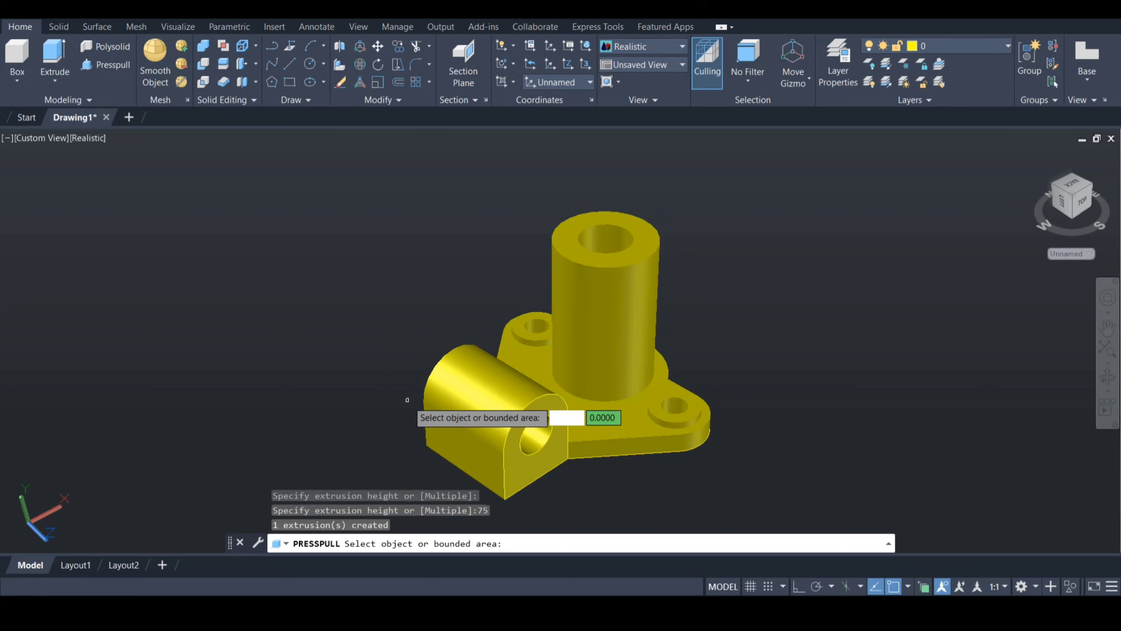
shift+middle_drag(407, 400, 398, 409)
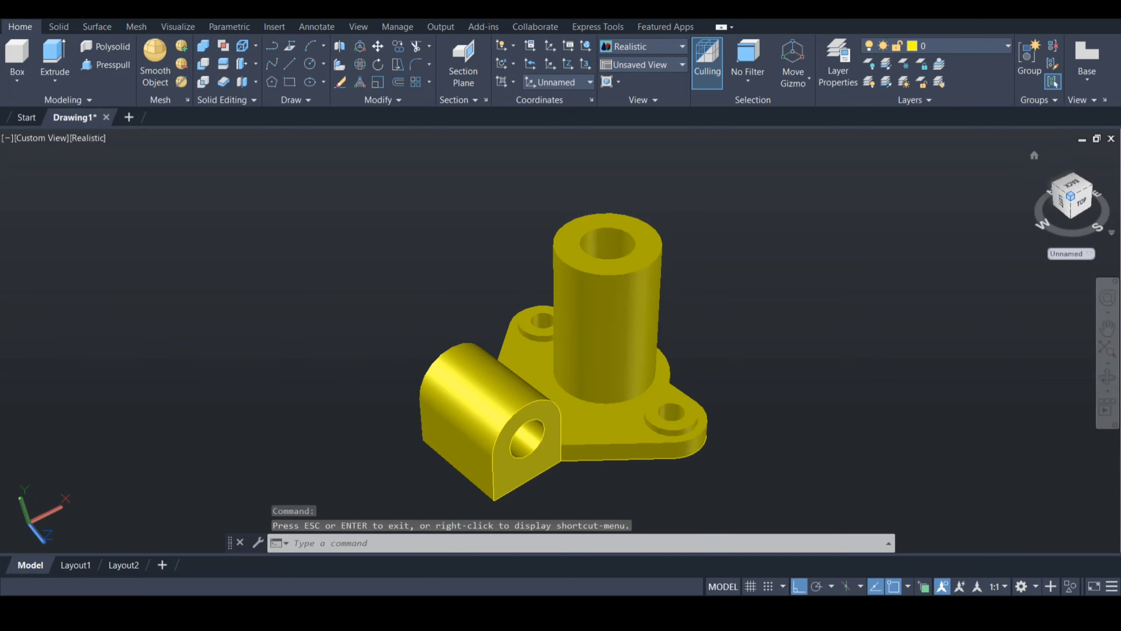
Switch to parallel projection and draw a line from the tube's top centre to its outer edge on the lug side
right_click(1071, 198)
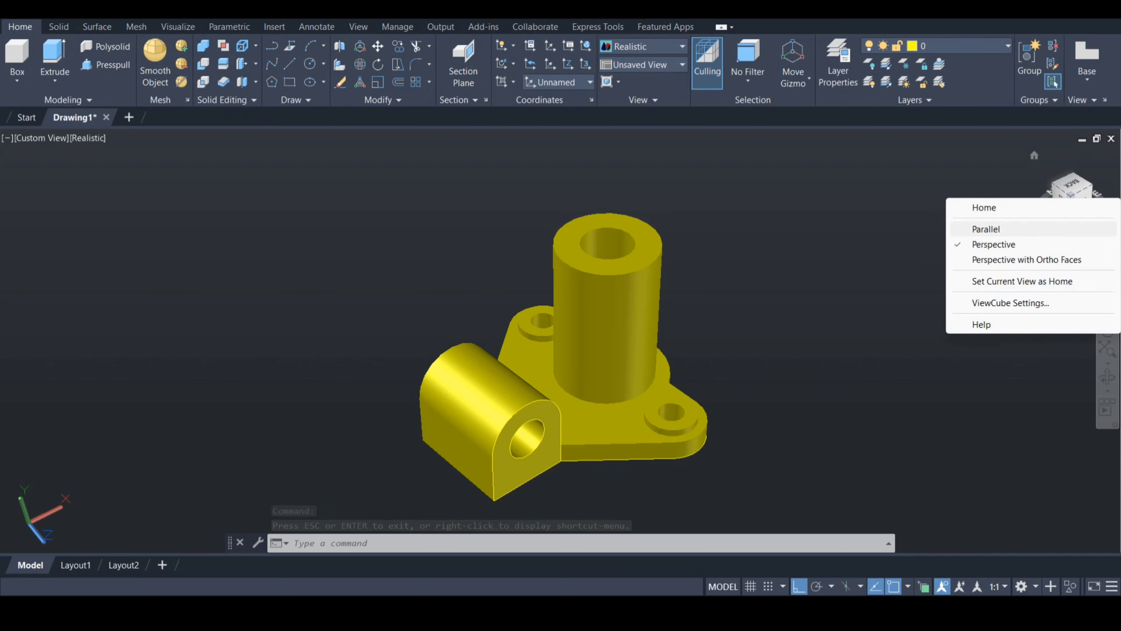
click(985, 229)
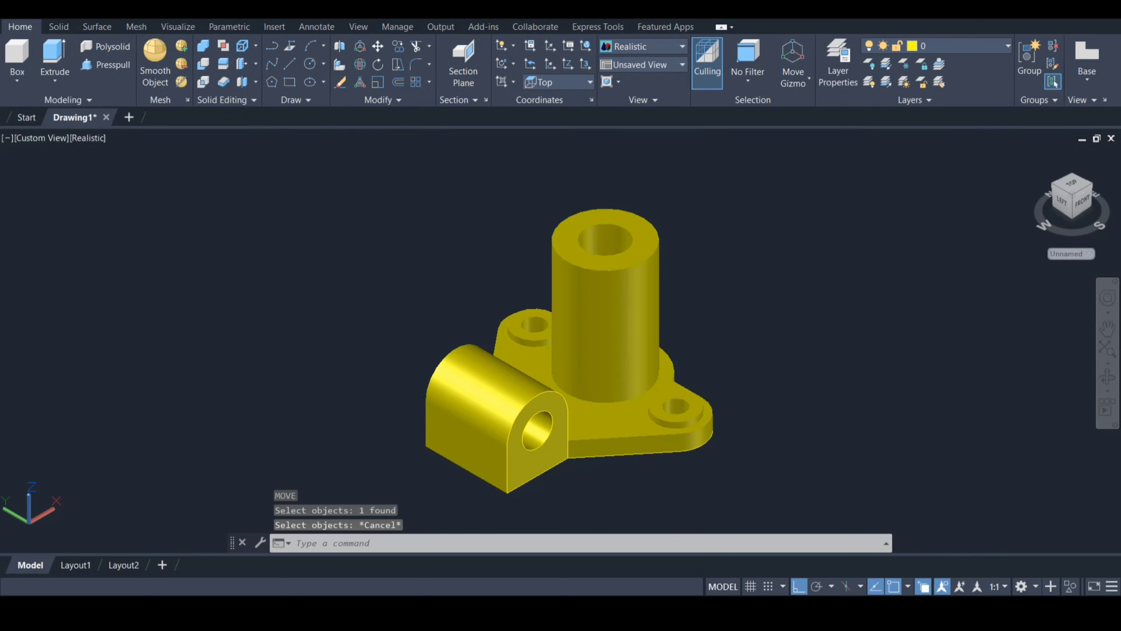
text(l)
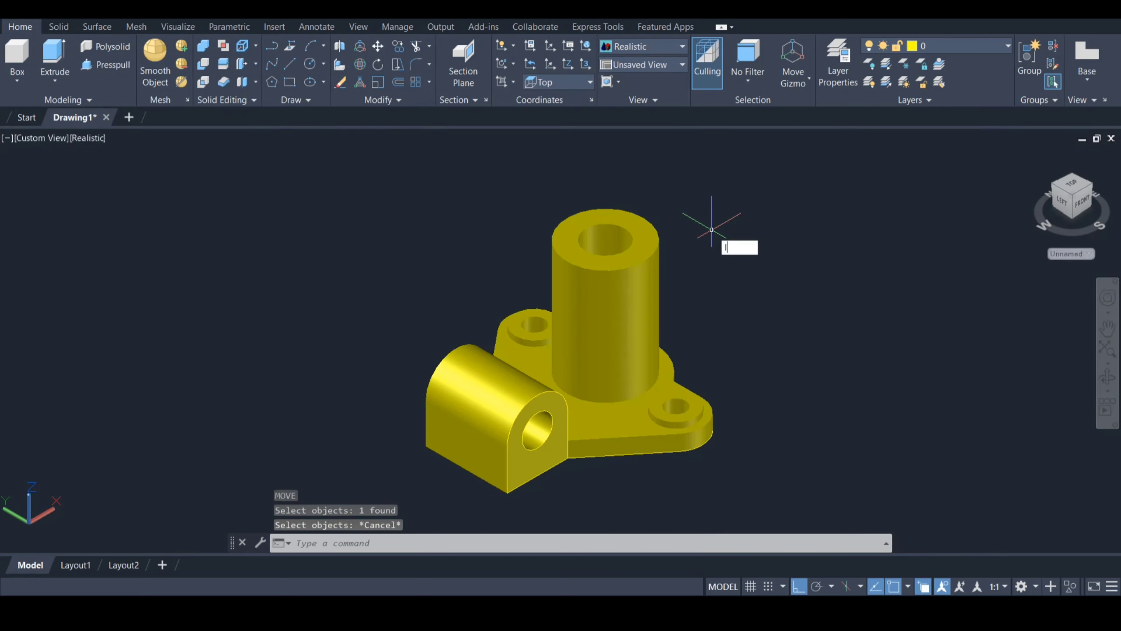
key(Return)
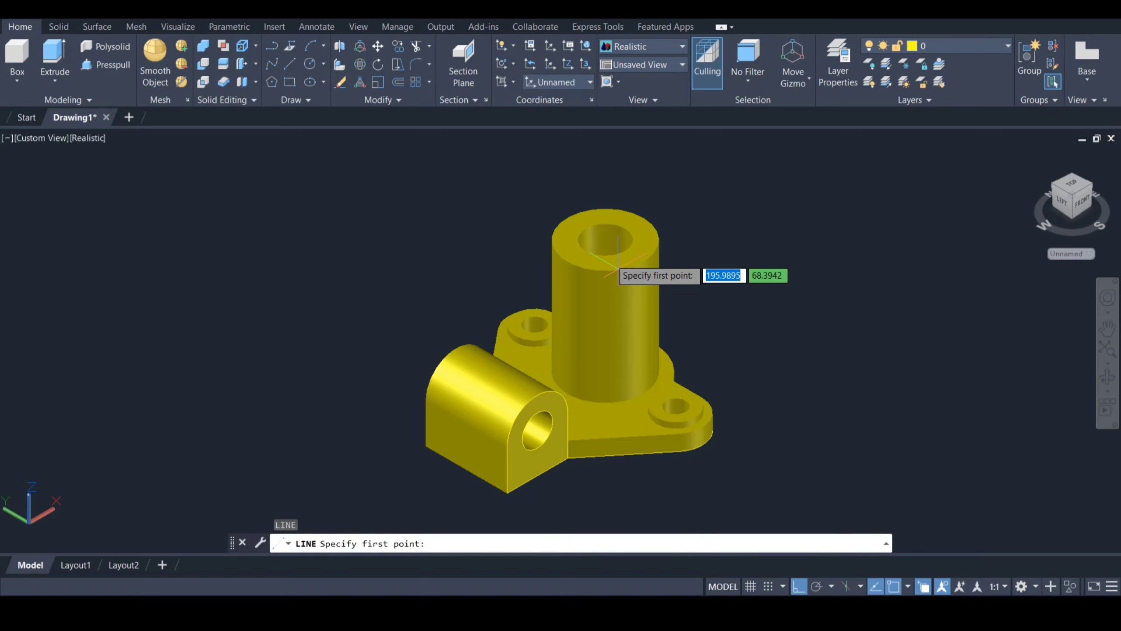
click(606, 239)
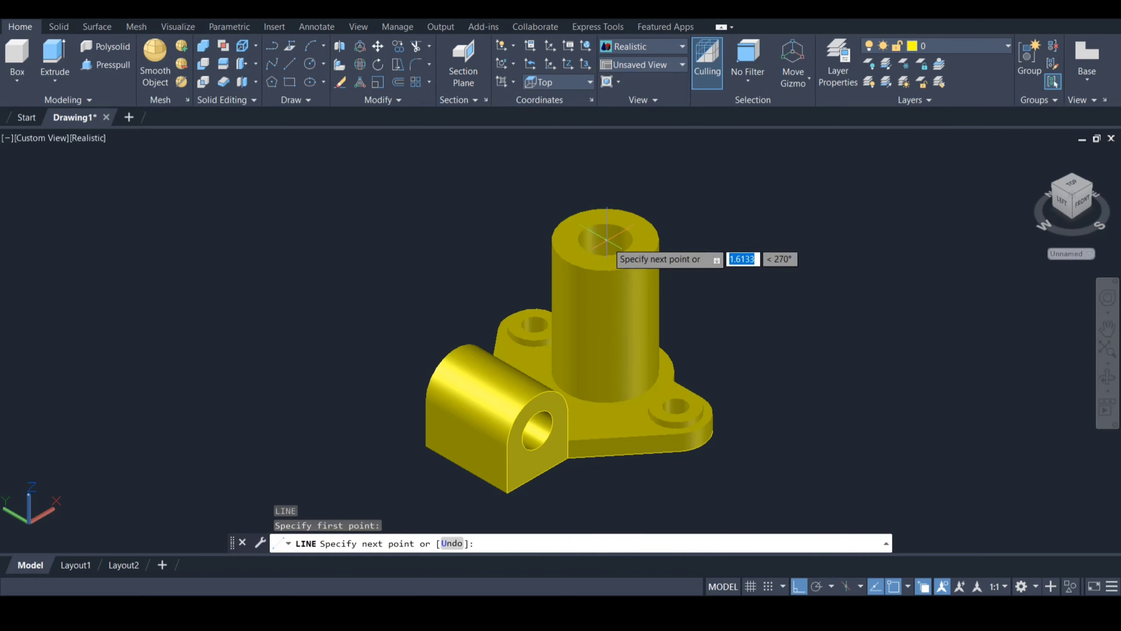
click(567, 261)
key(Escape)
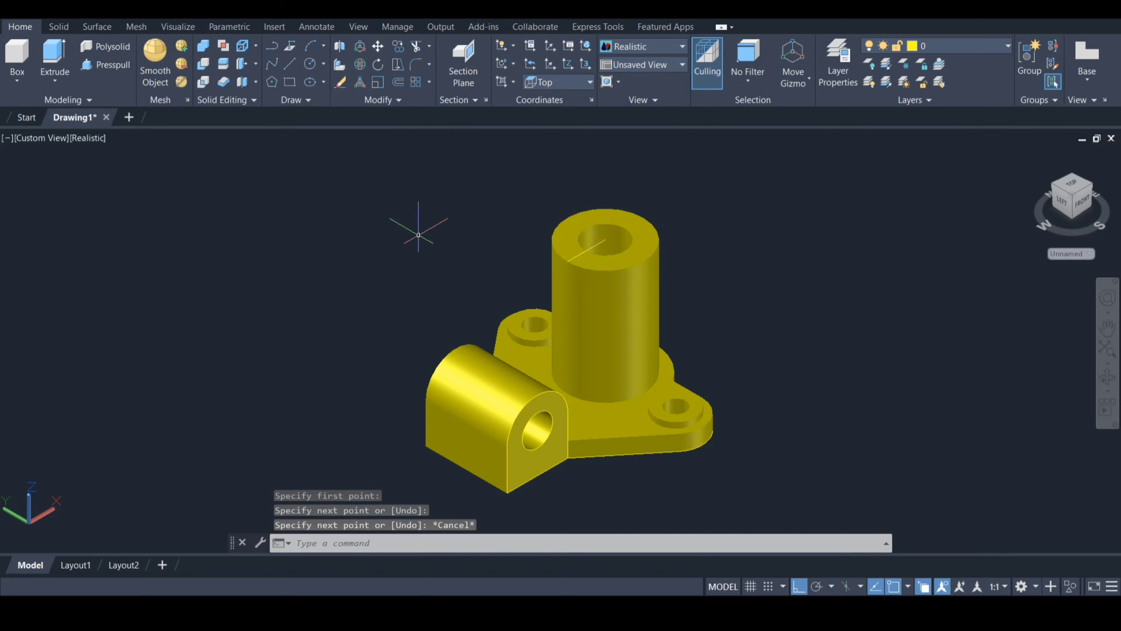
Move the arched outline 37.5 from the lug's front bottom corner toward the back, along the lug's depth
text(m)
key(Return)
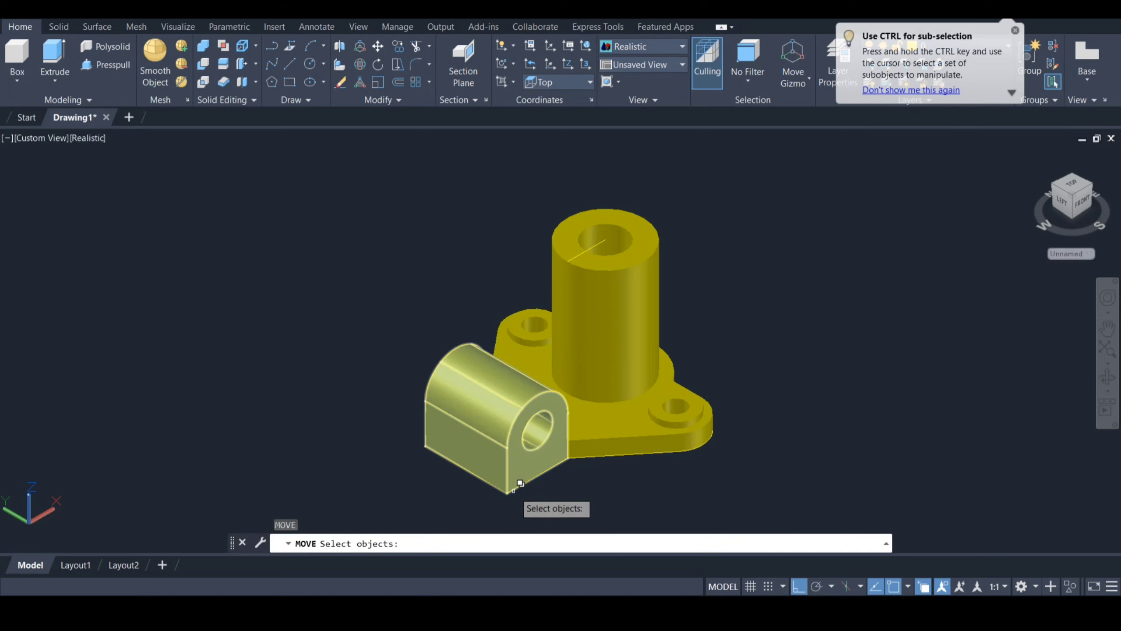
click(520, 483)
click(570, 539)
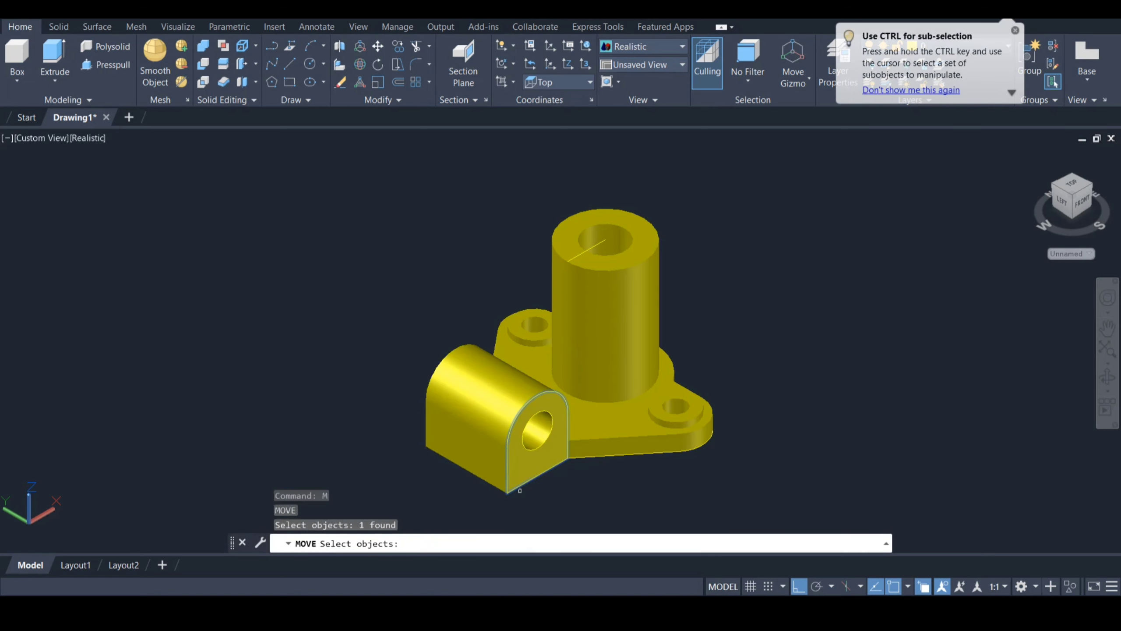
key(Return)
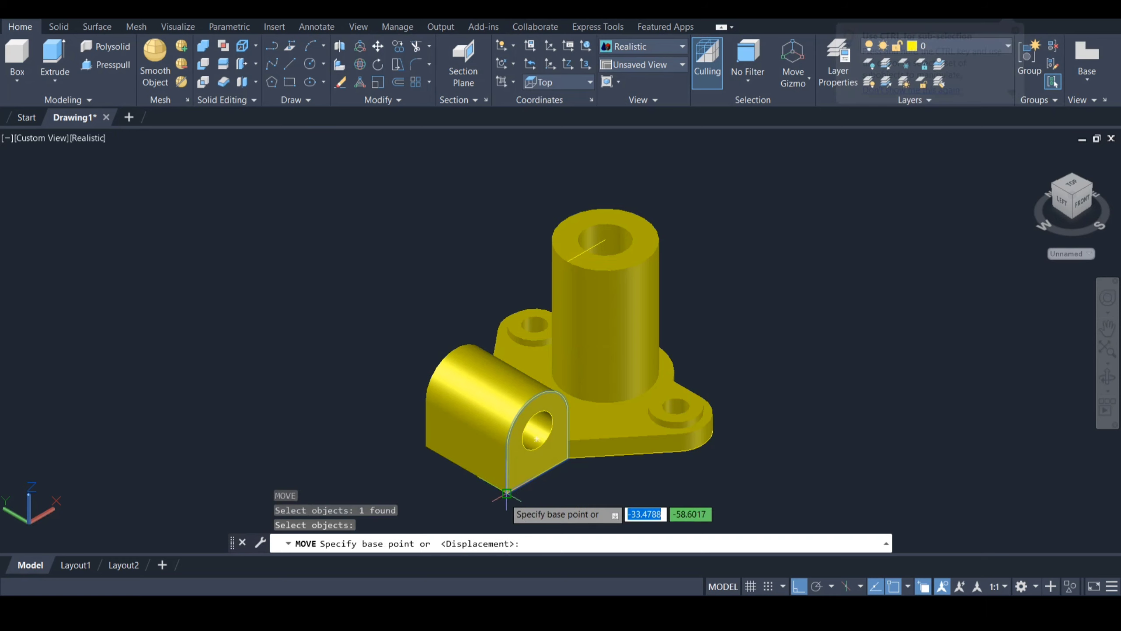
click(507, 492)
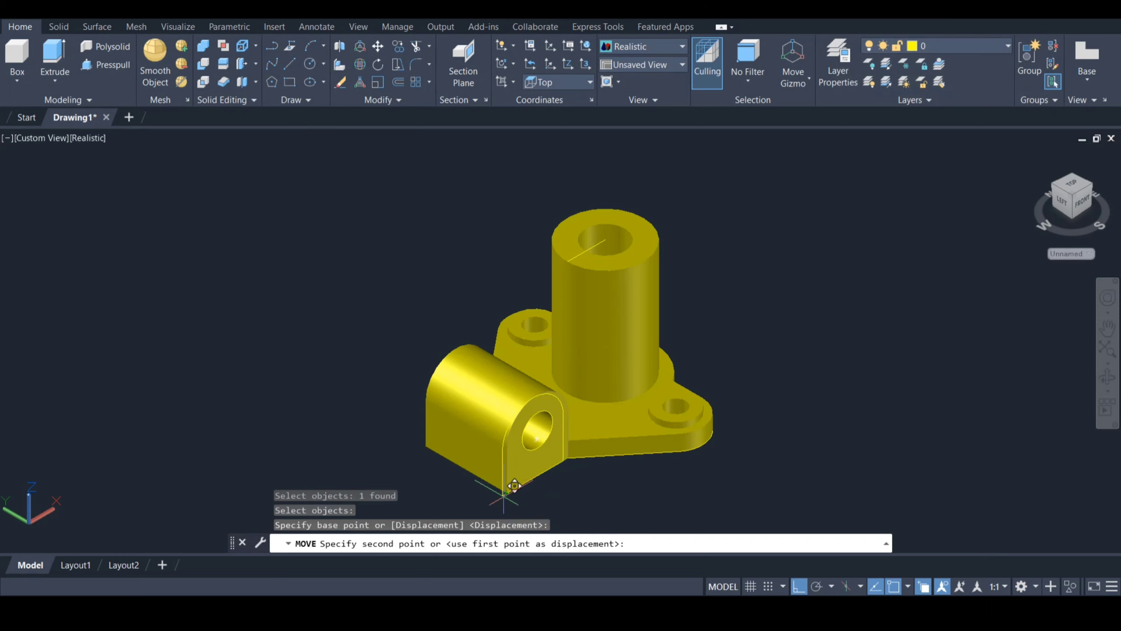
text(37.5)
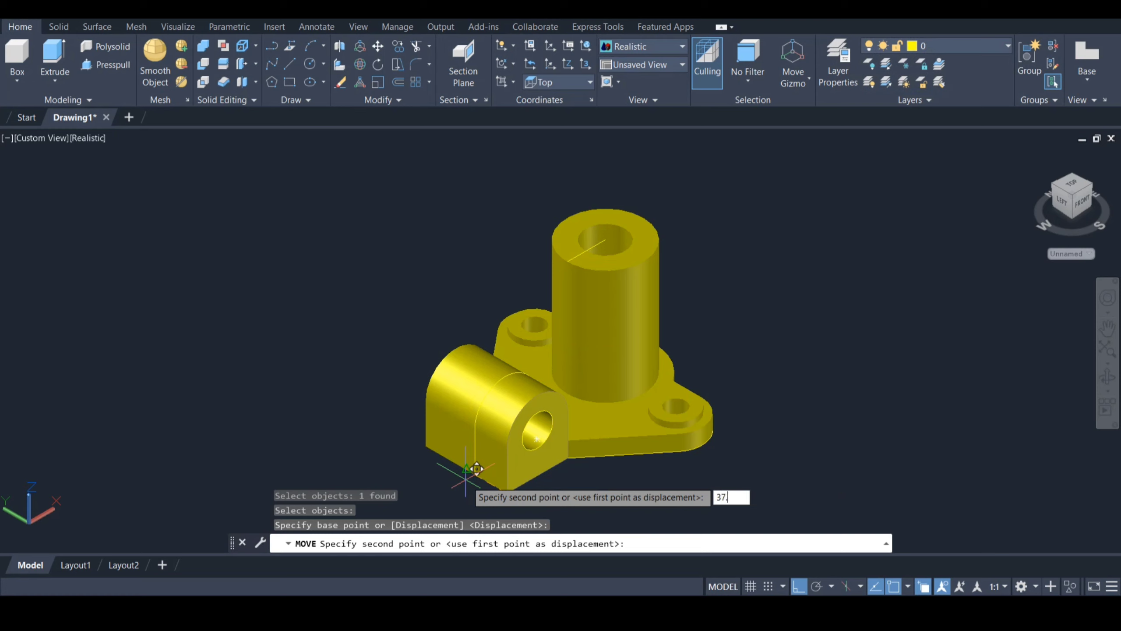
key(Return)
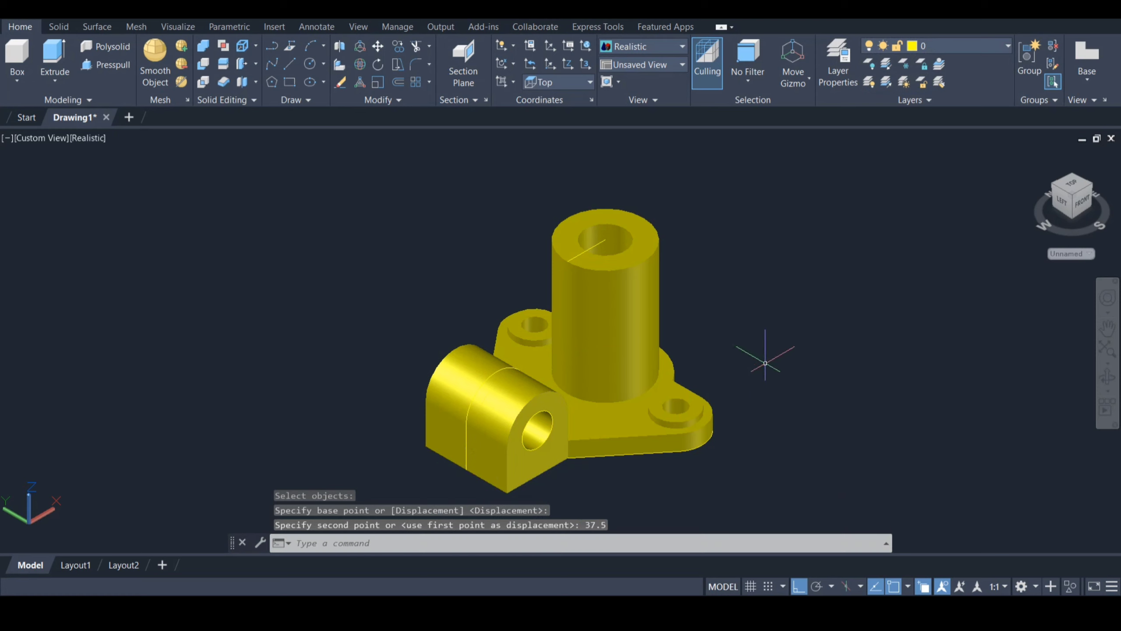
Turn selection cycling off and hide the central tube
key(ctrl+w)
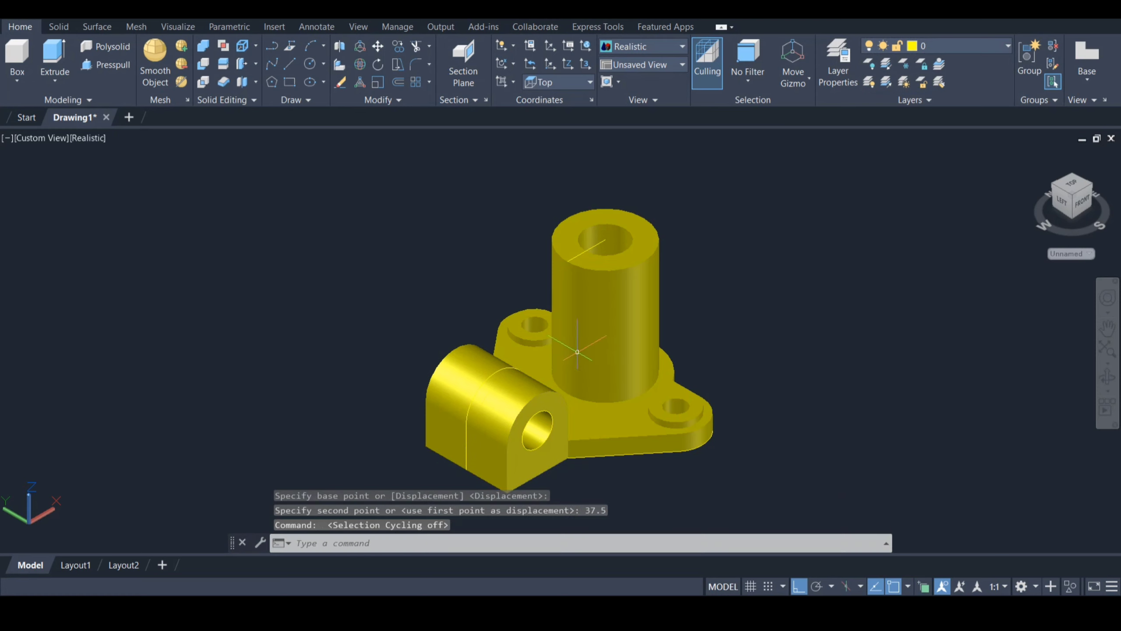
click(584, 222)
right_click(583, 220)
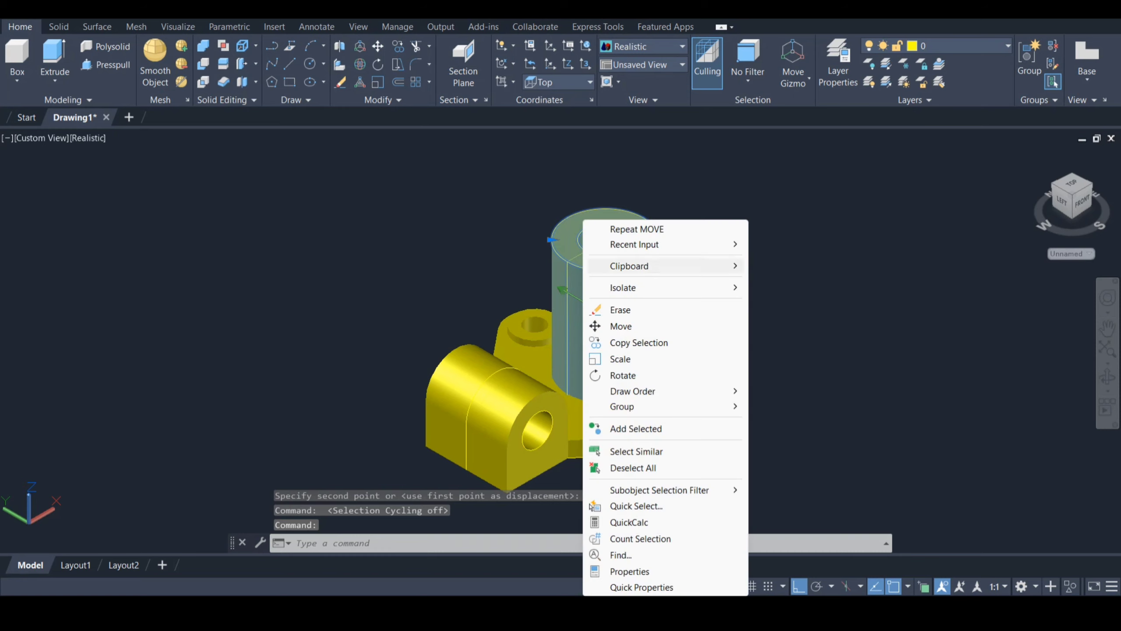
mouse_move(662, 287)
click(791, 303)
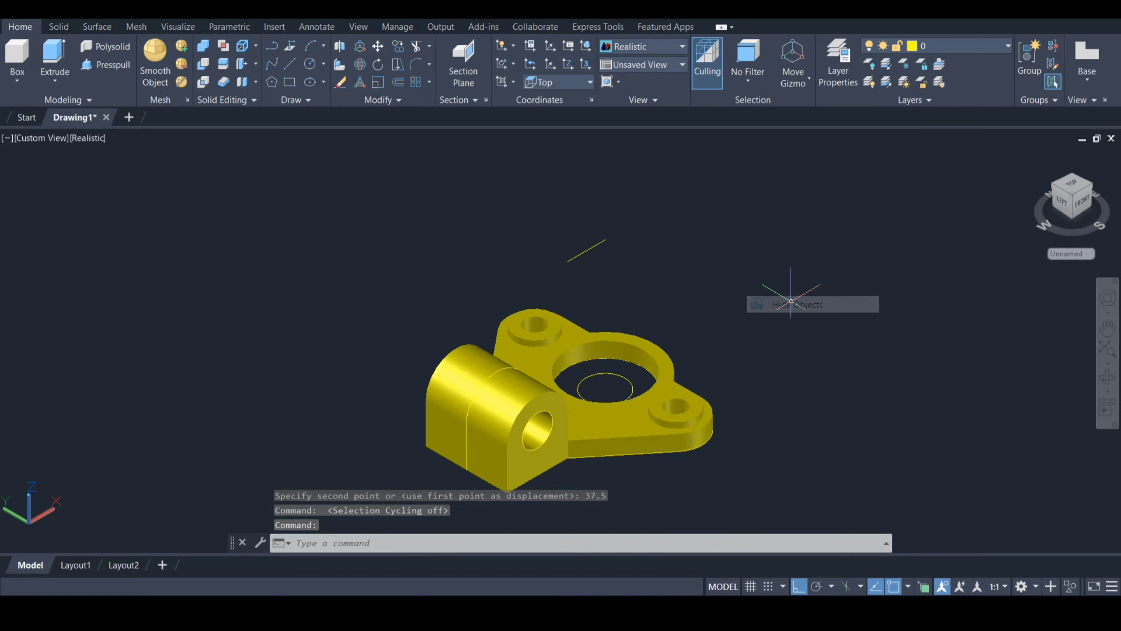
Hide the arched lug solid, leaving its outline and hole circle displayed
click(508, 400)
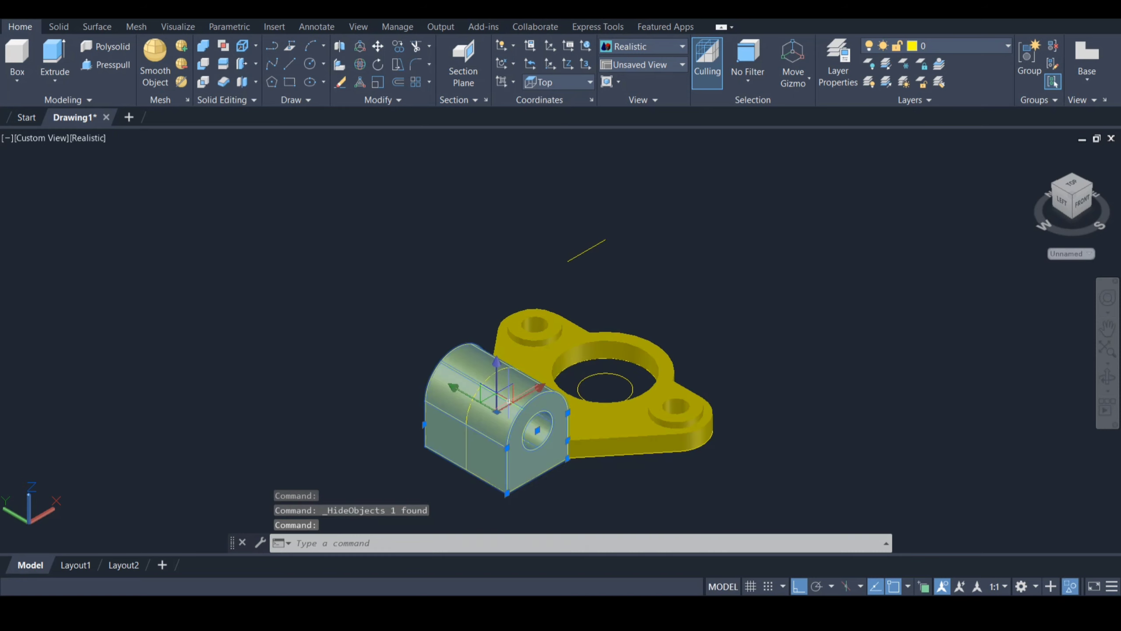
right_click(508, 401)
right_click(441, 392)
mouse_move(486, 84)
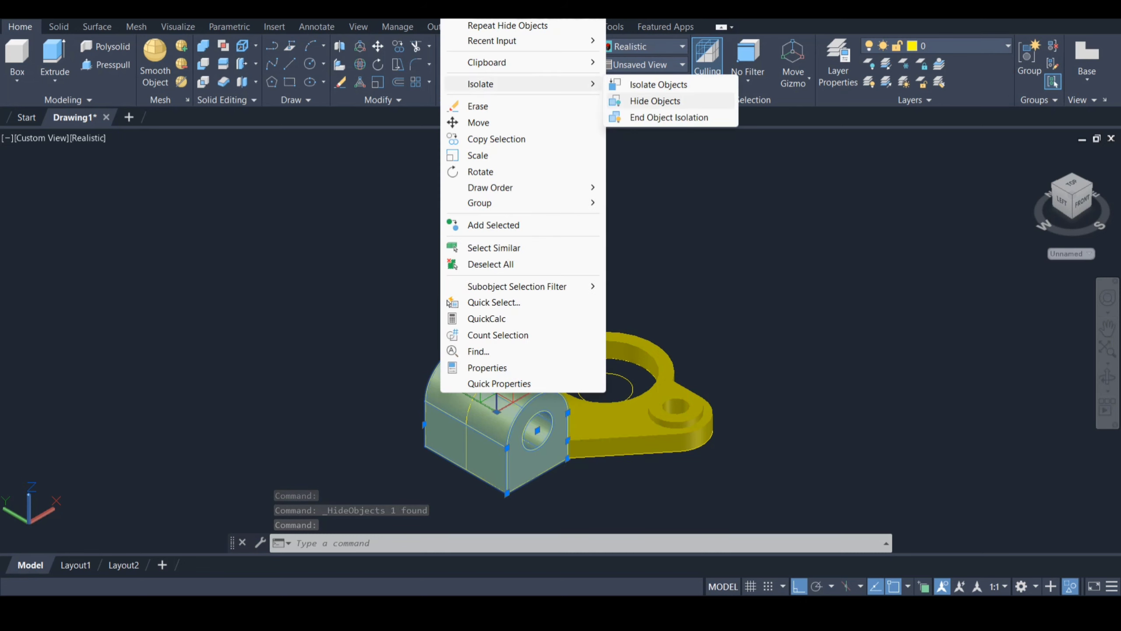
click(655, 101)
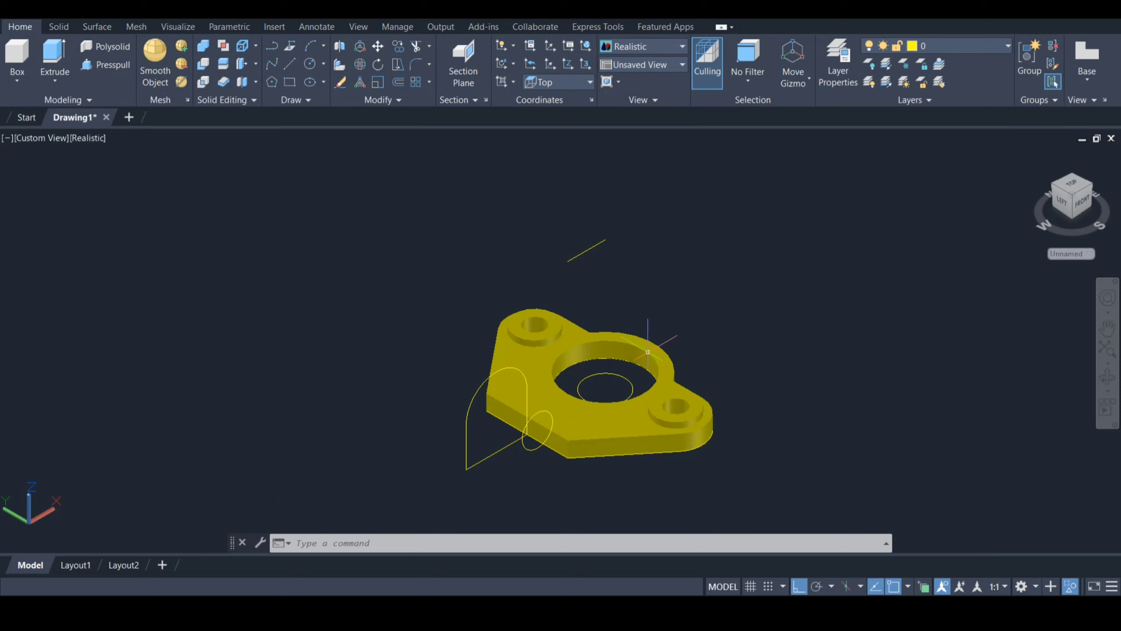
Hide the base plate solid
click(627, 397)
right_click(630, 321)
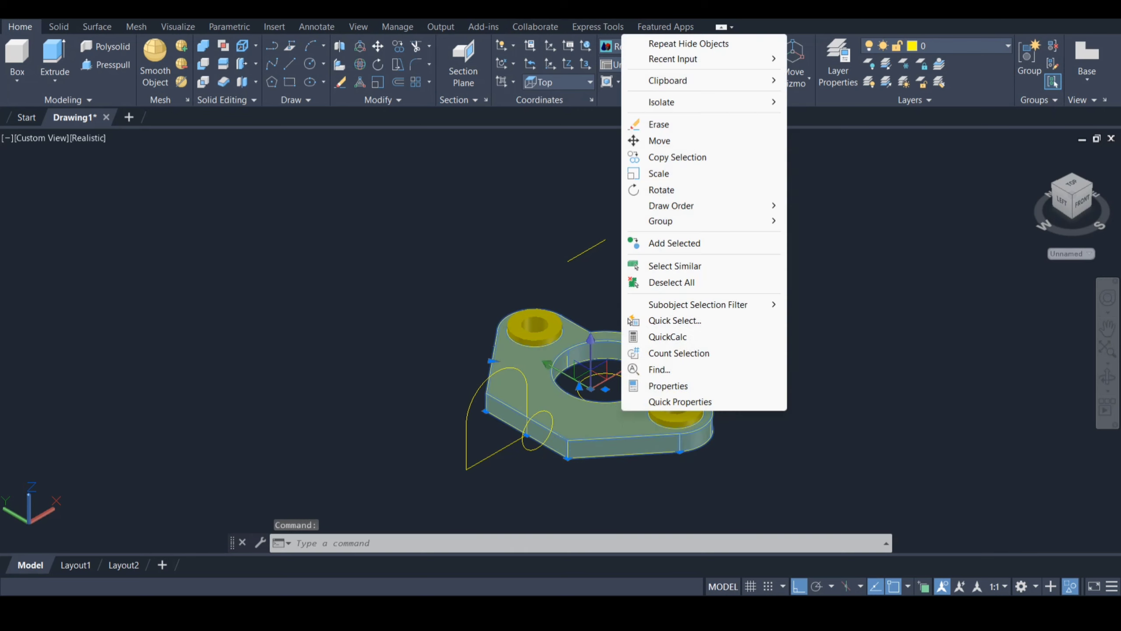
mouse_move(684, 102)
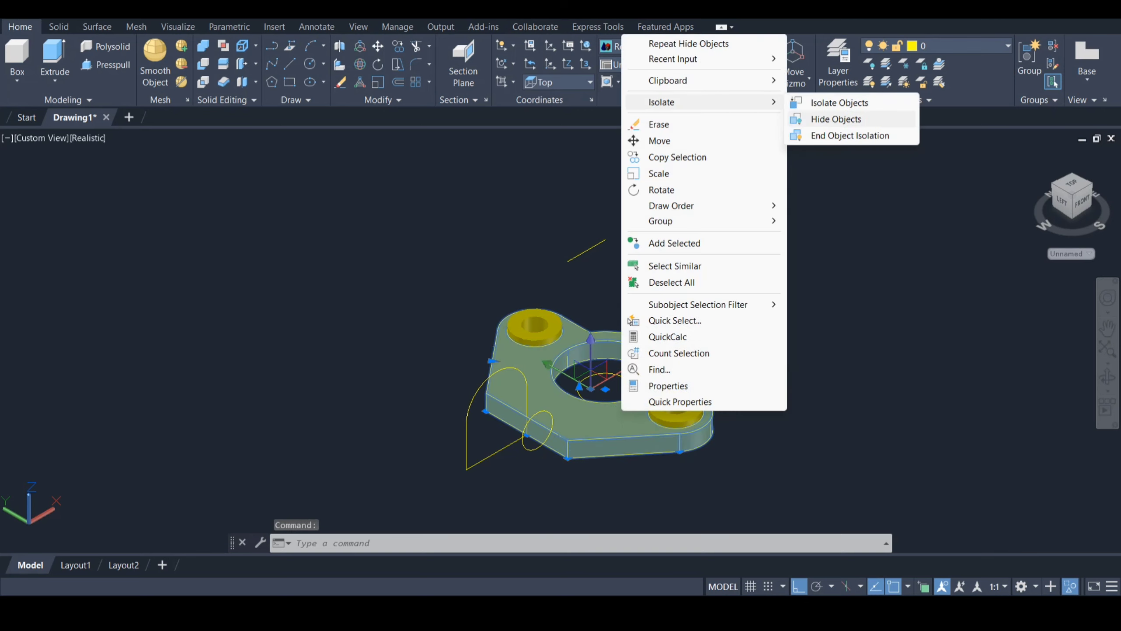
click(835, 119)
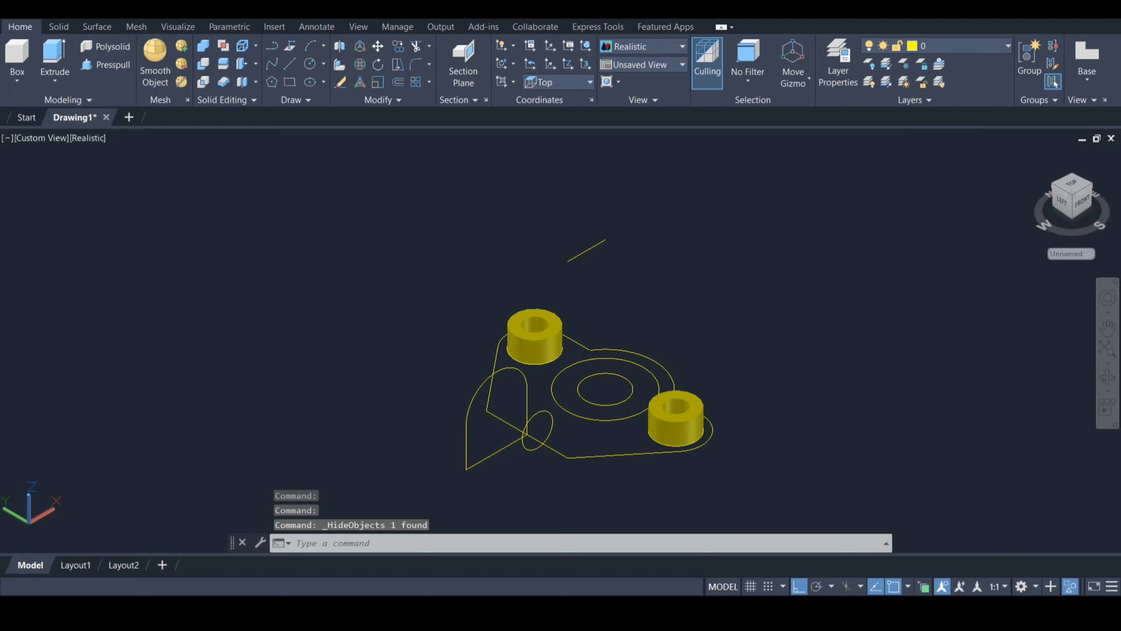
Draw a line from the outer end of the short top line to a tangent point on the arched outline
text(l)
key(Return)
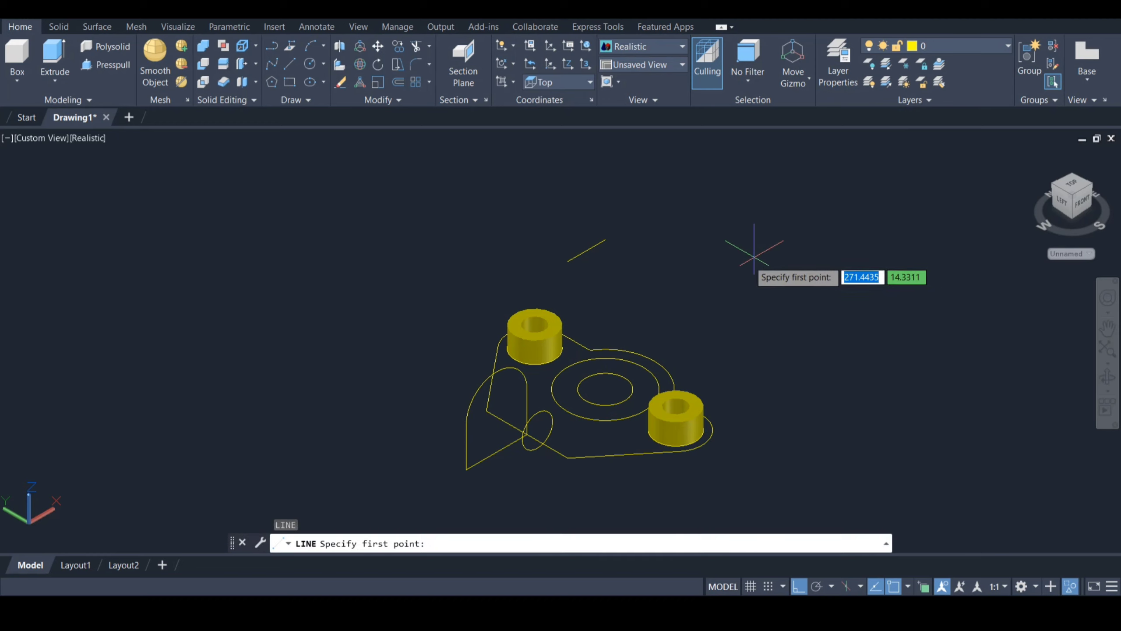
click(567, 261)
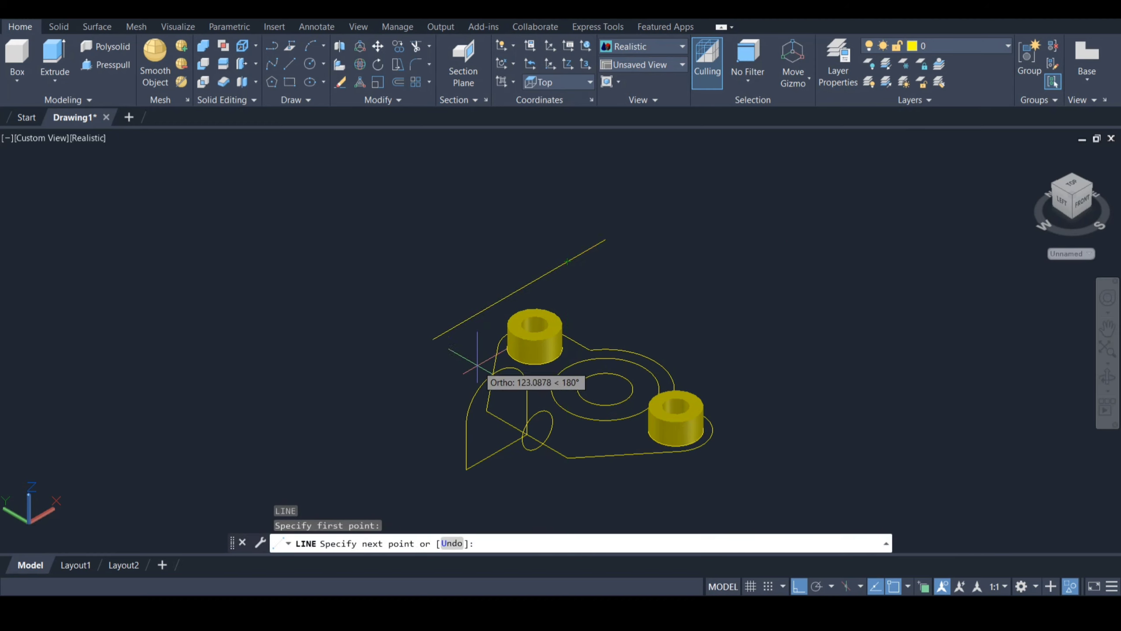
click(478, 388)
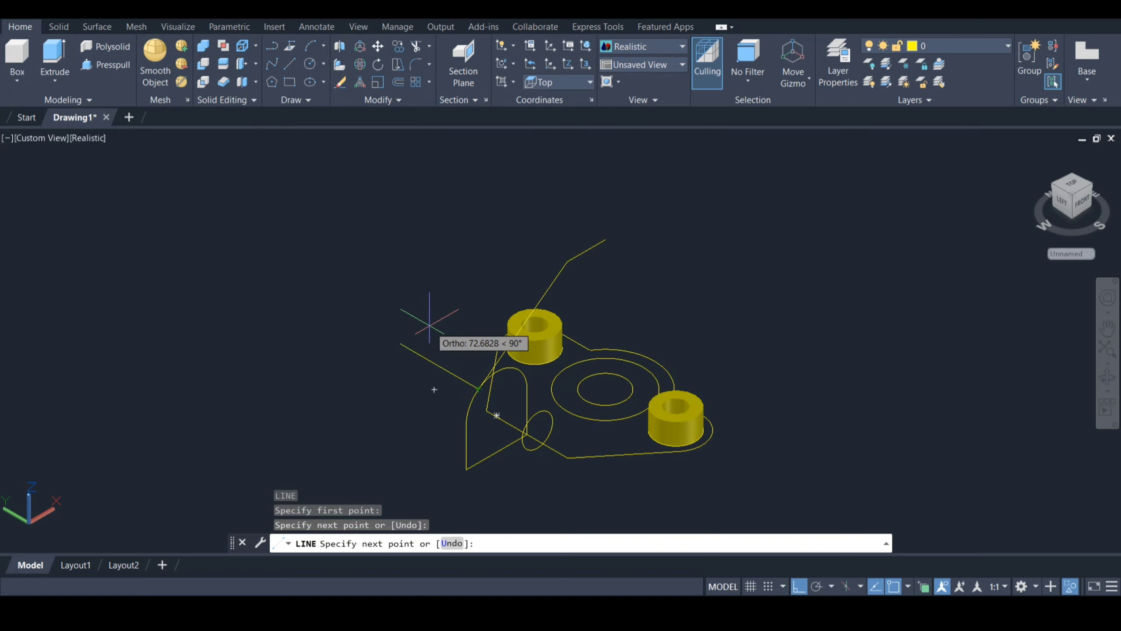
key(Escape)
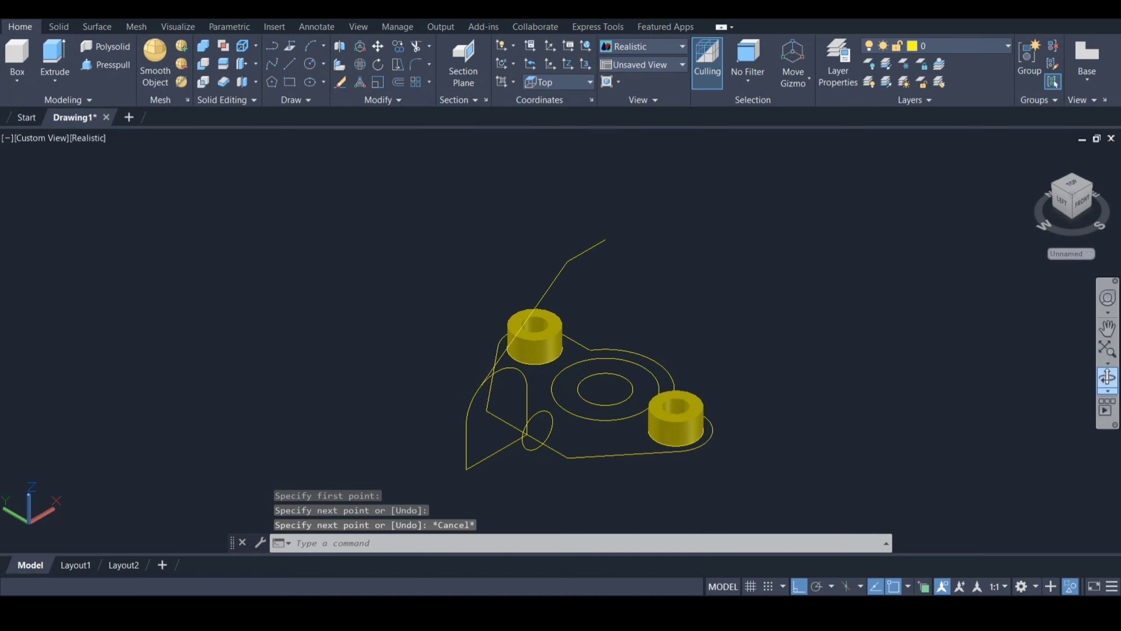
Set the model to the front view with the rib lines and arched outline in sight
click(1107, 376)
drag(688, 388, 606, 364)
key(Escape)
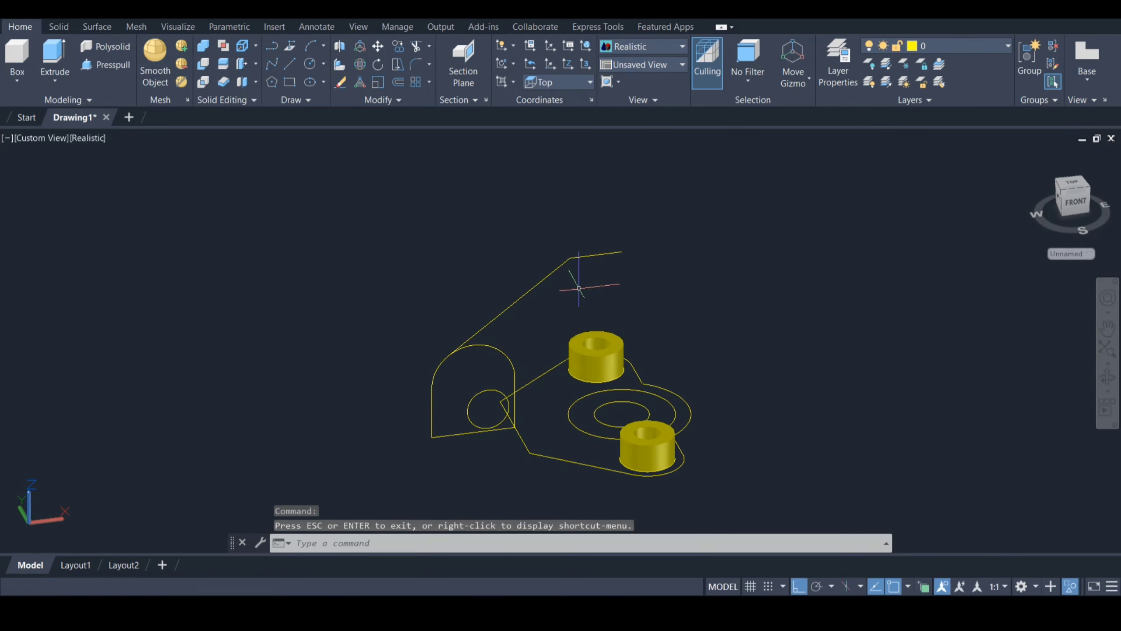
click(42, 138)
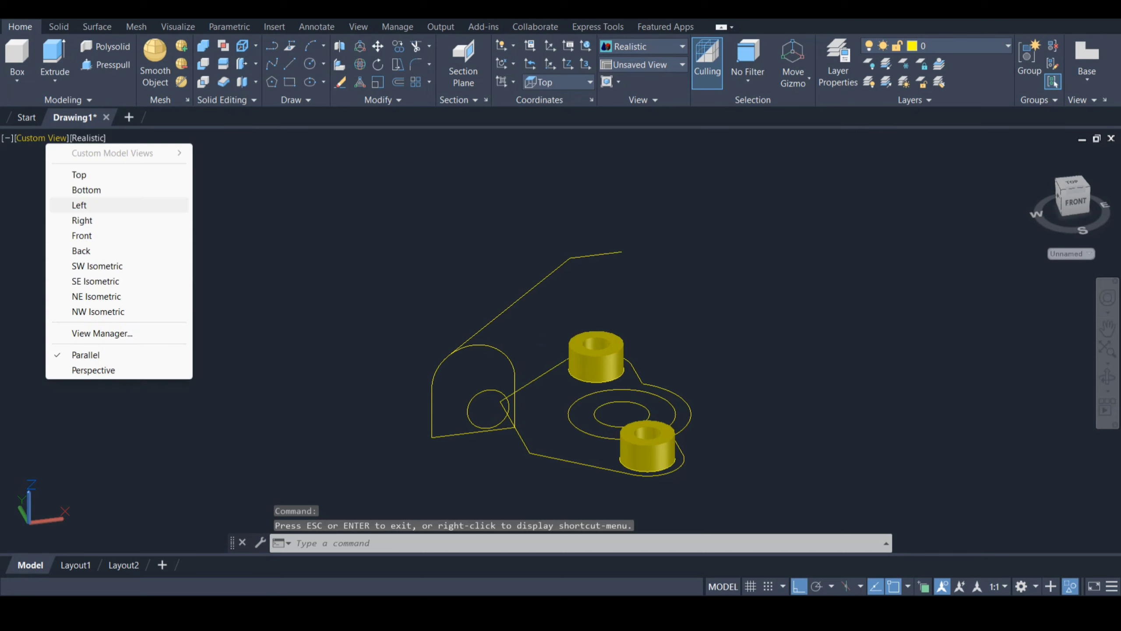
click(81, 235)
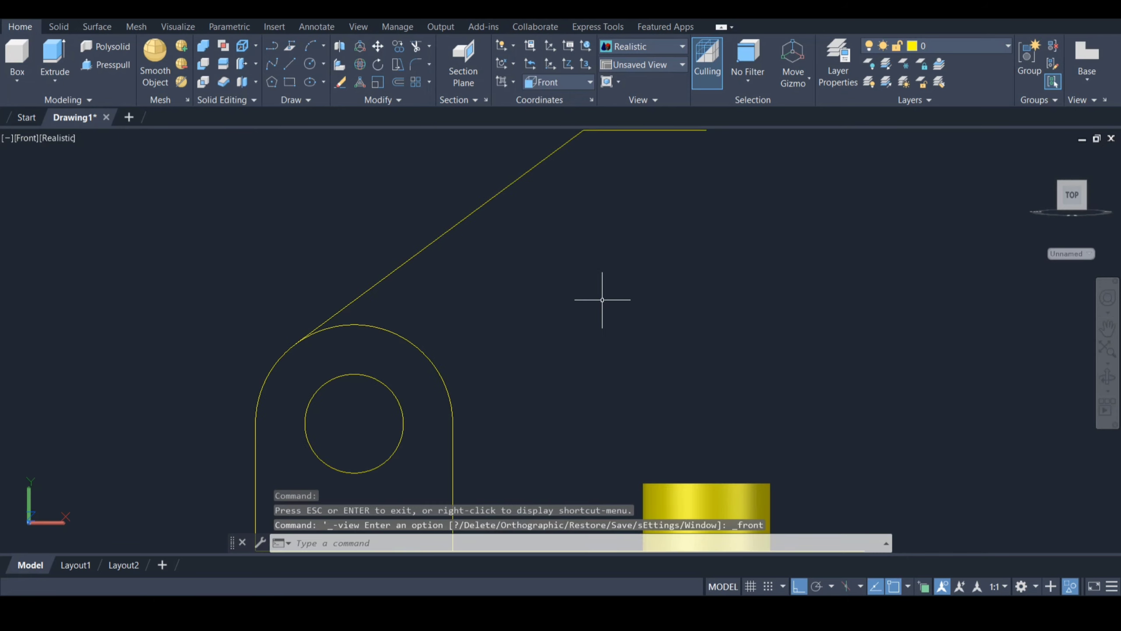
scroll(602, 300, down, 2)
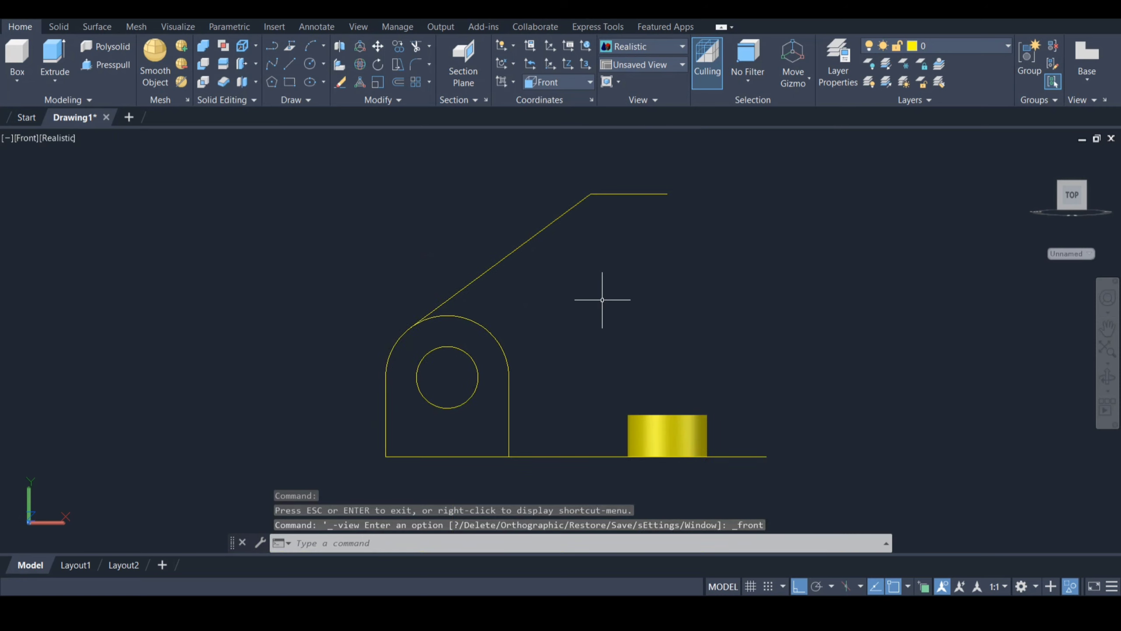
Draw a line 105 straight down from the top line's outer end, continuing 37 horizontally to the arched outline
text(l)
key(Return)
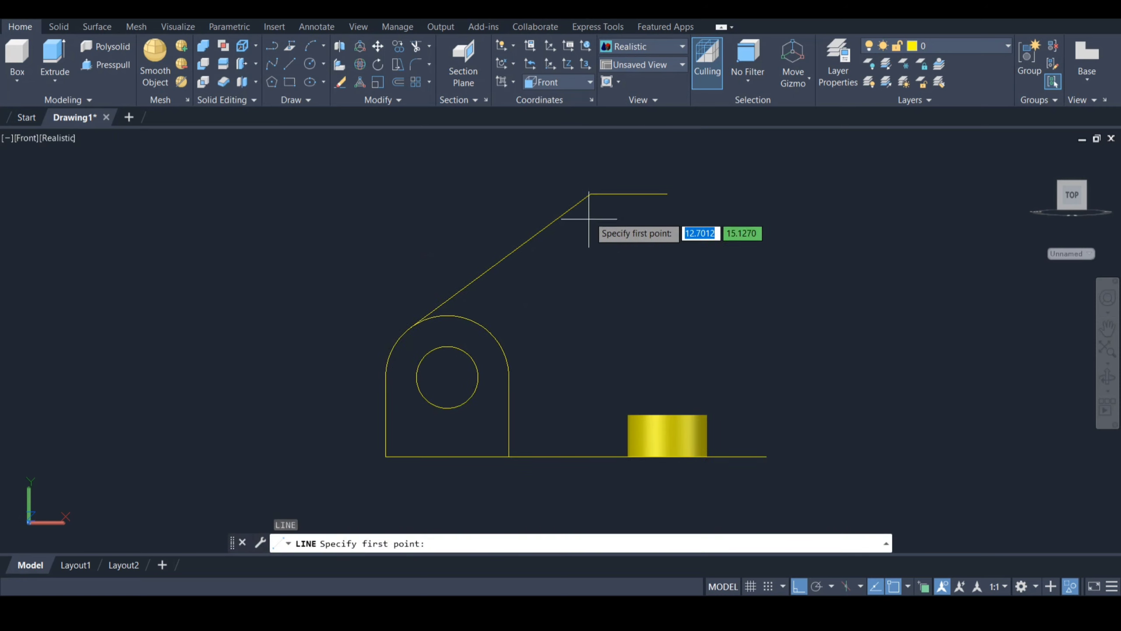
click(590, 195)
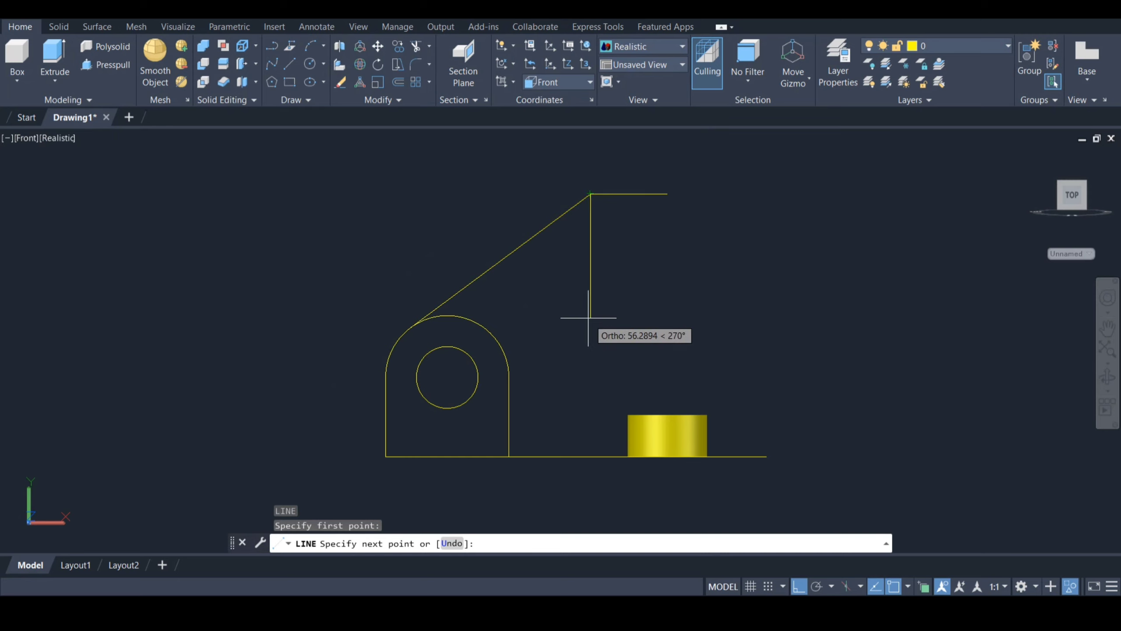
text(105)
key(Return)
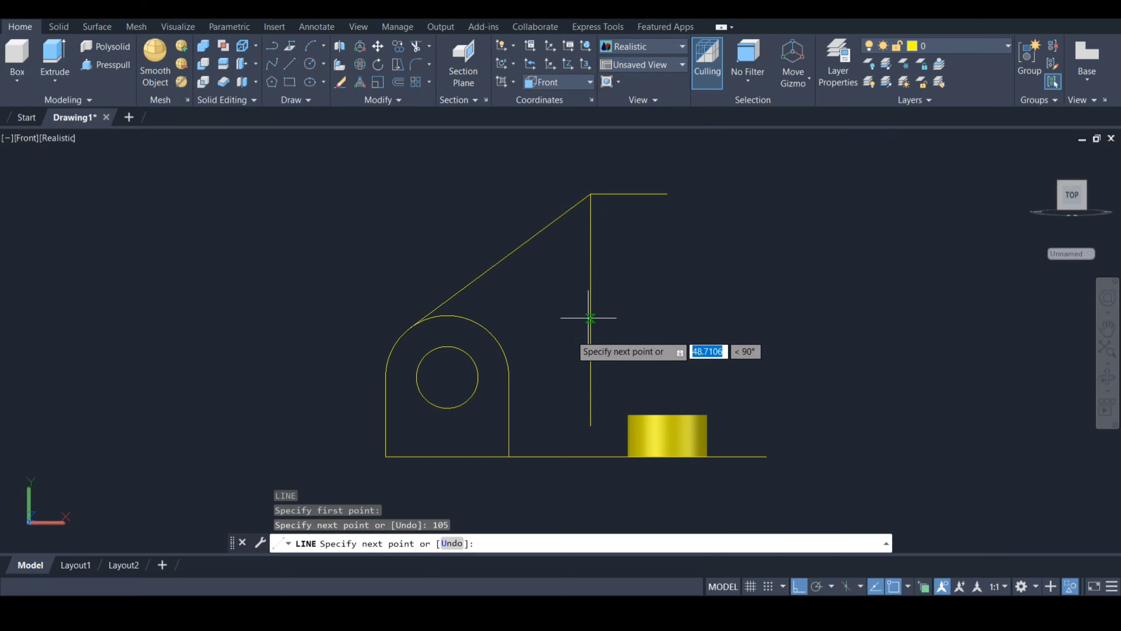
text(3)
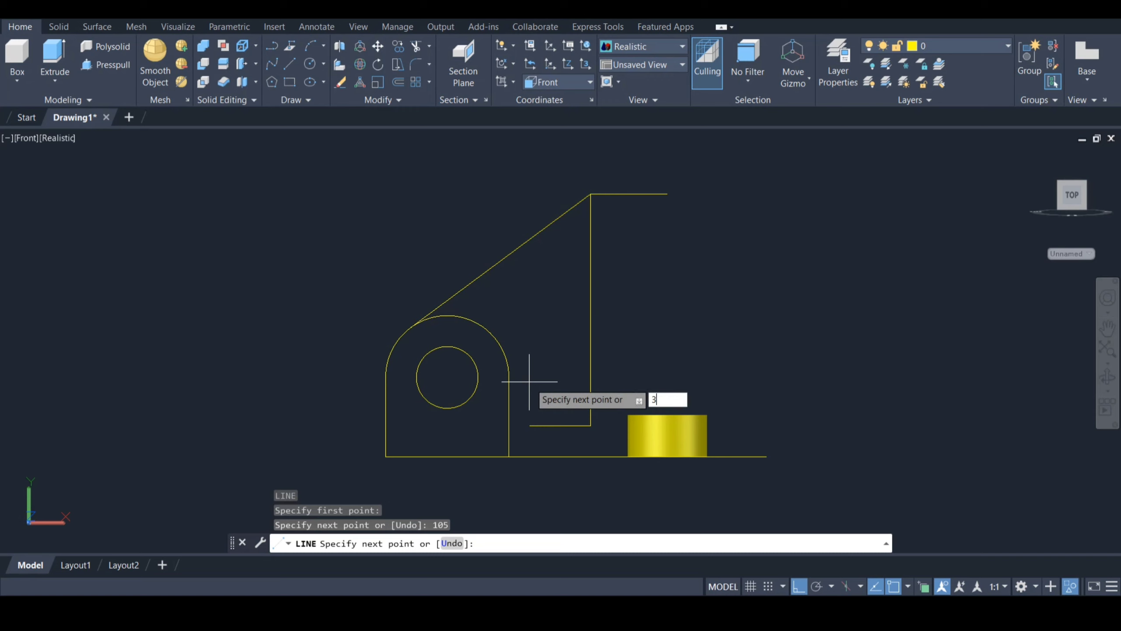
text(7)
key(Return)
key(Escape)
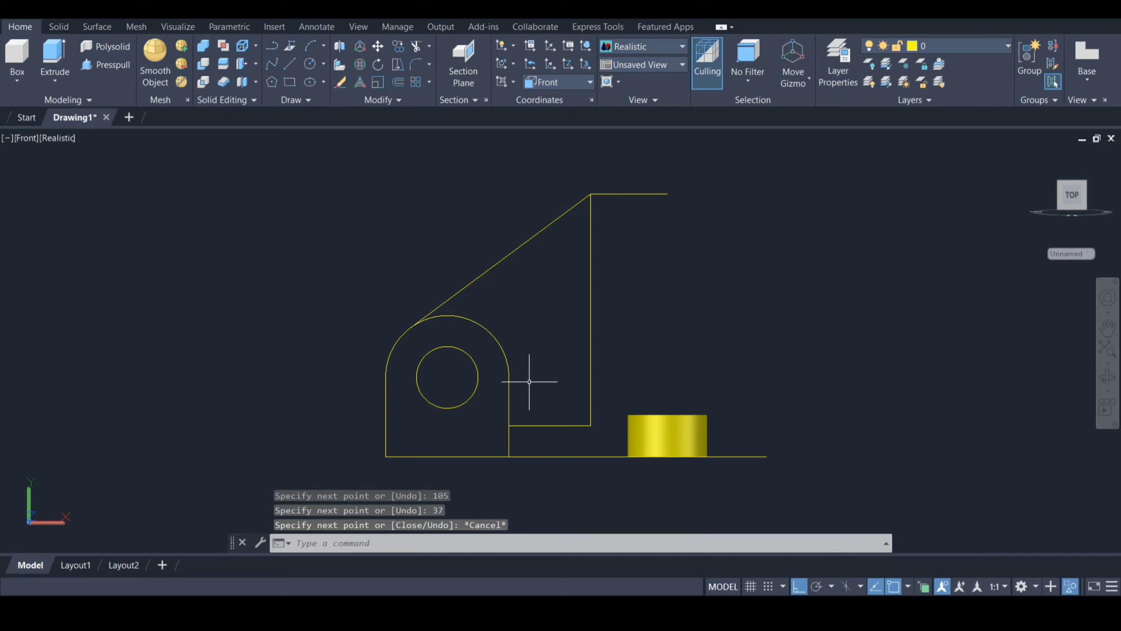
Break the arched outline from the horizontal line's end to the sloping line's tangent point, removing the portion outside the rib profile
text(br)
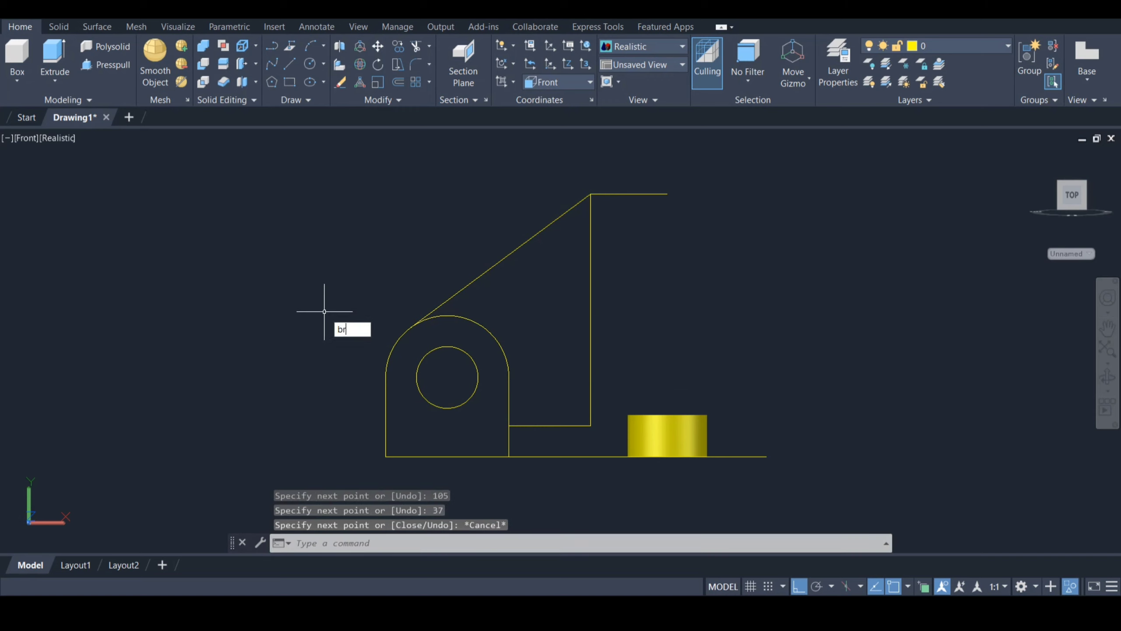
key(Return)
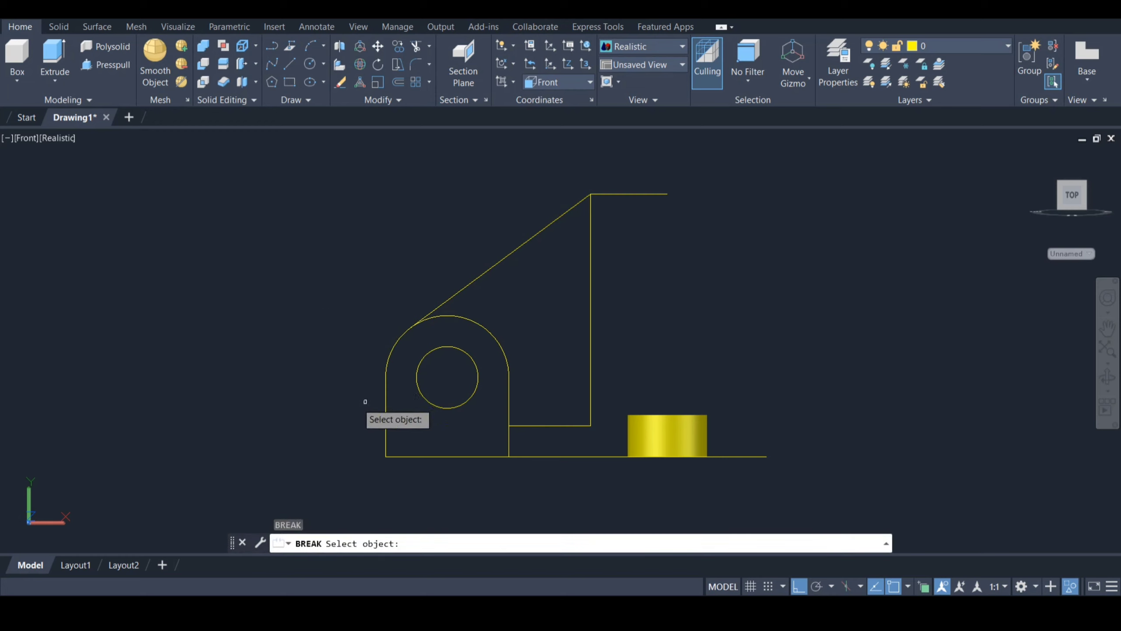
click(385, 407)
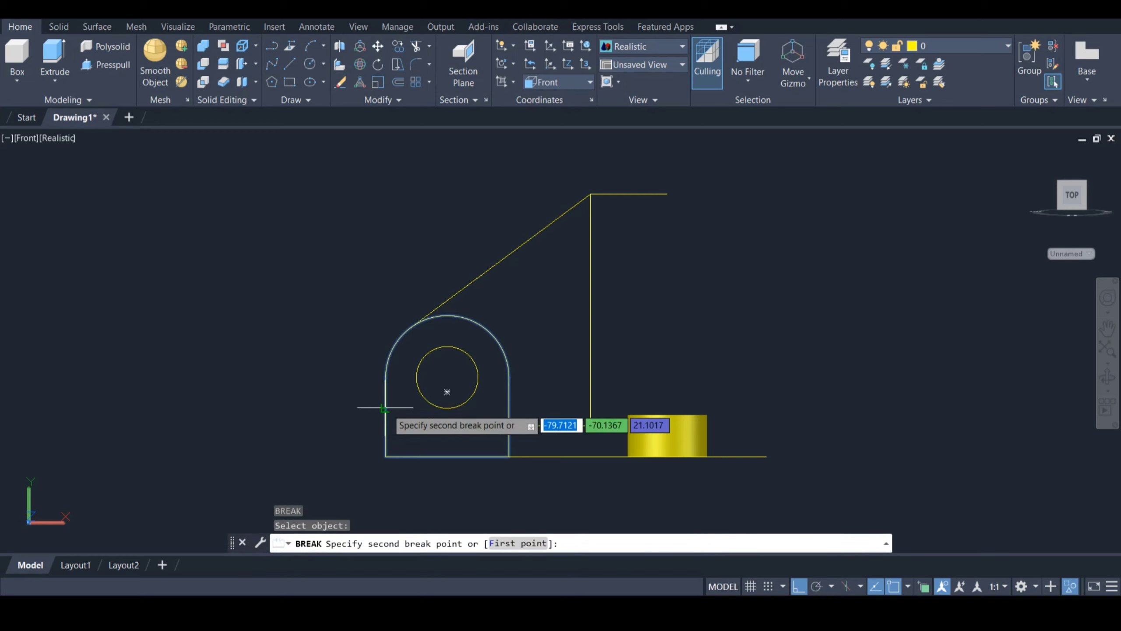
text(F)
key(Return)
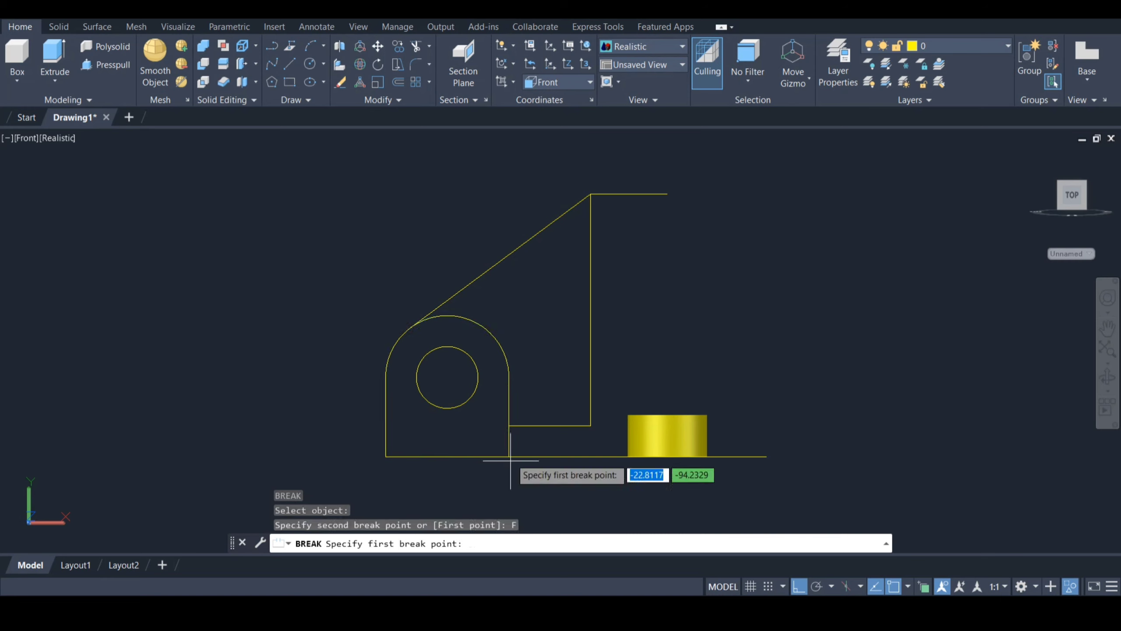
click(509, 426)
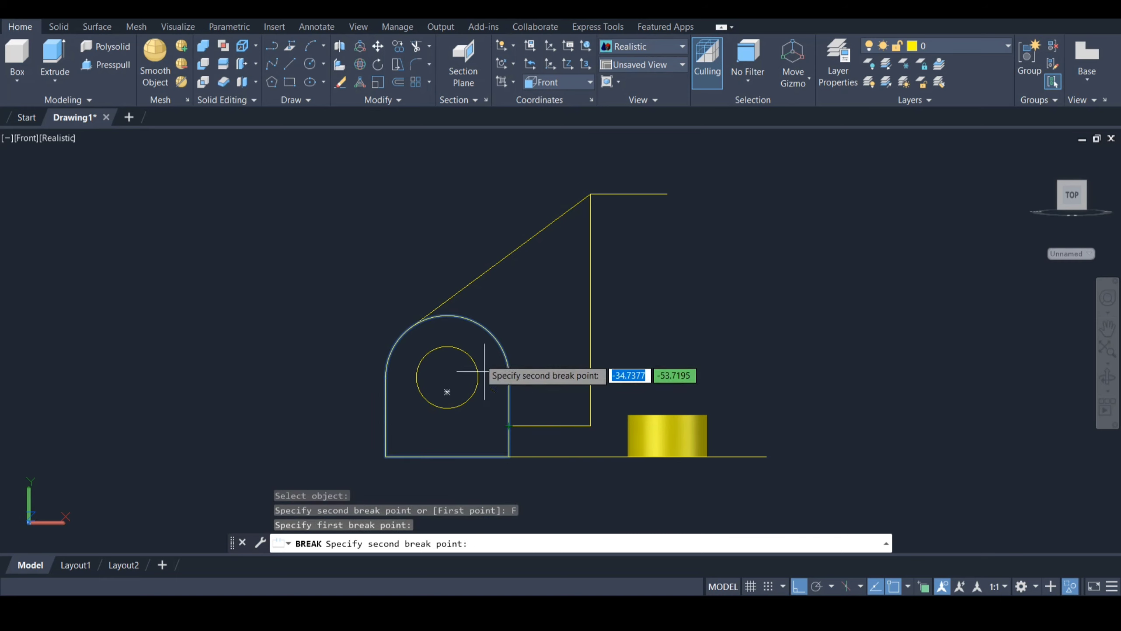
click(410, 327)
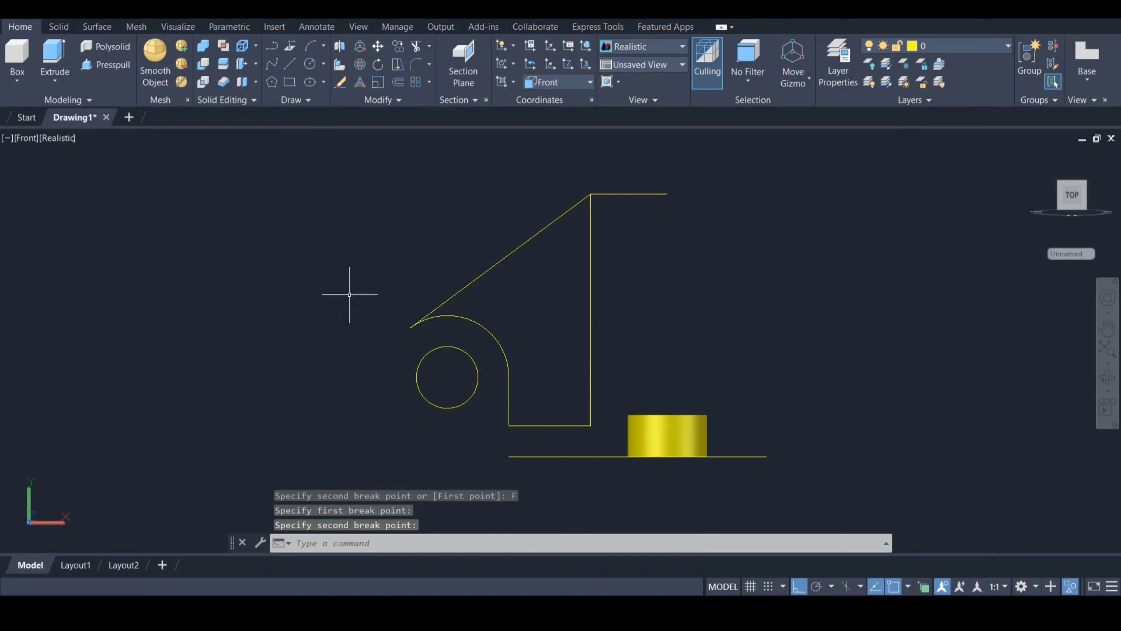
Erase the short horizontal line at the top of the rib profile
text(e)
key(Return)
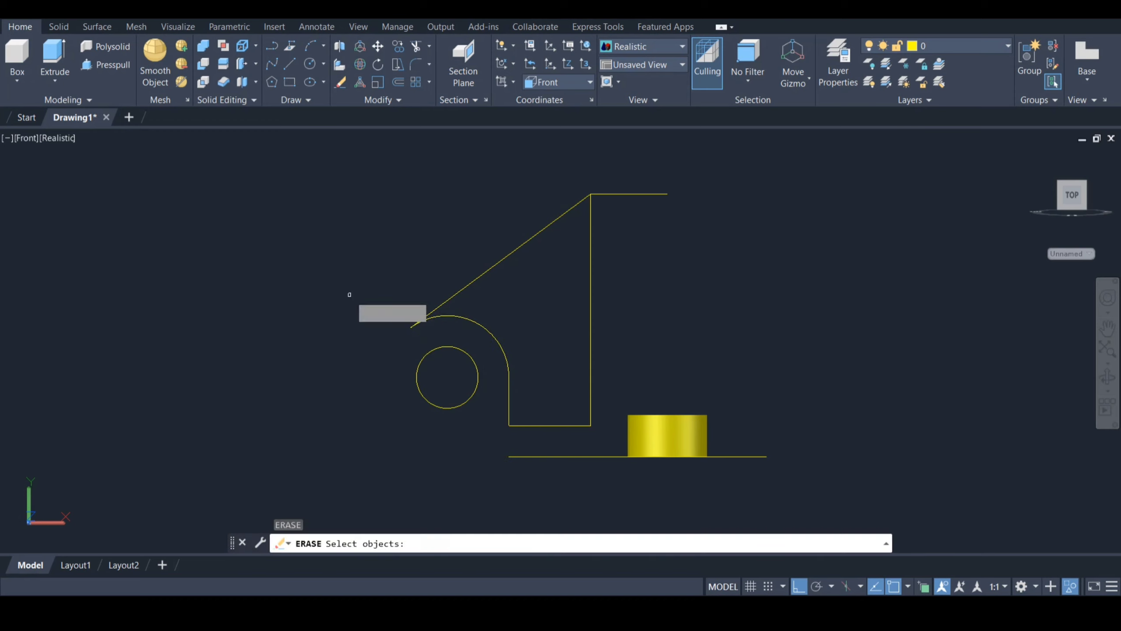
click(624, 195)
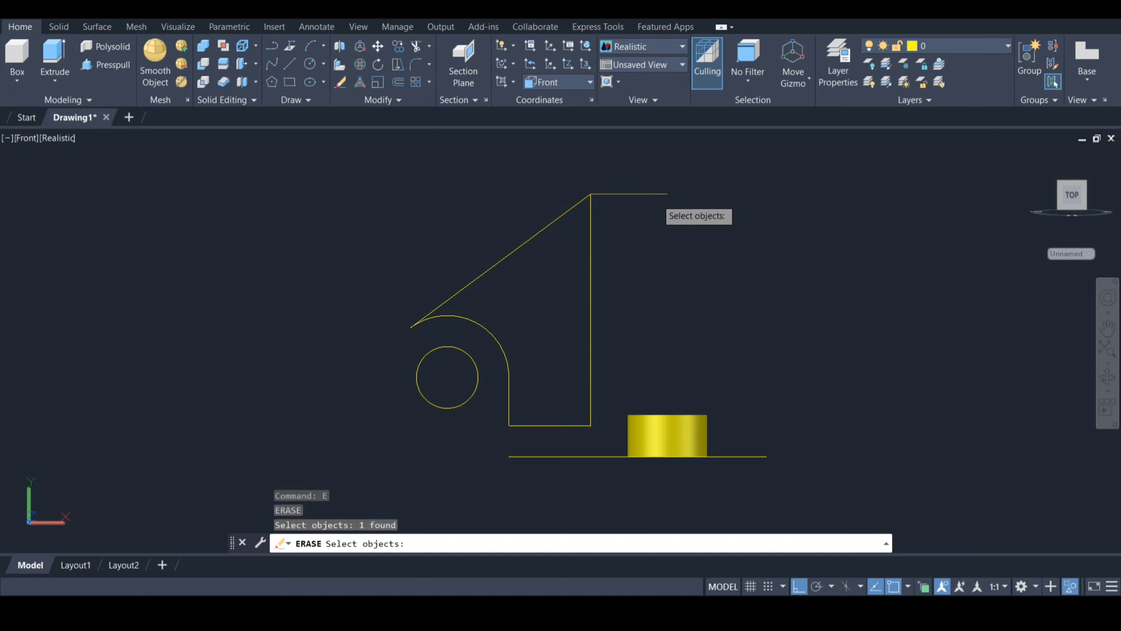
key(Return)
Join the remaining arch segment with the sloping, vertical and lower horizontal lines into one closed rib profile
text(j)
key(Return)
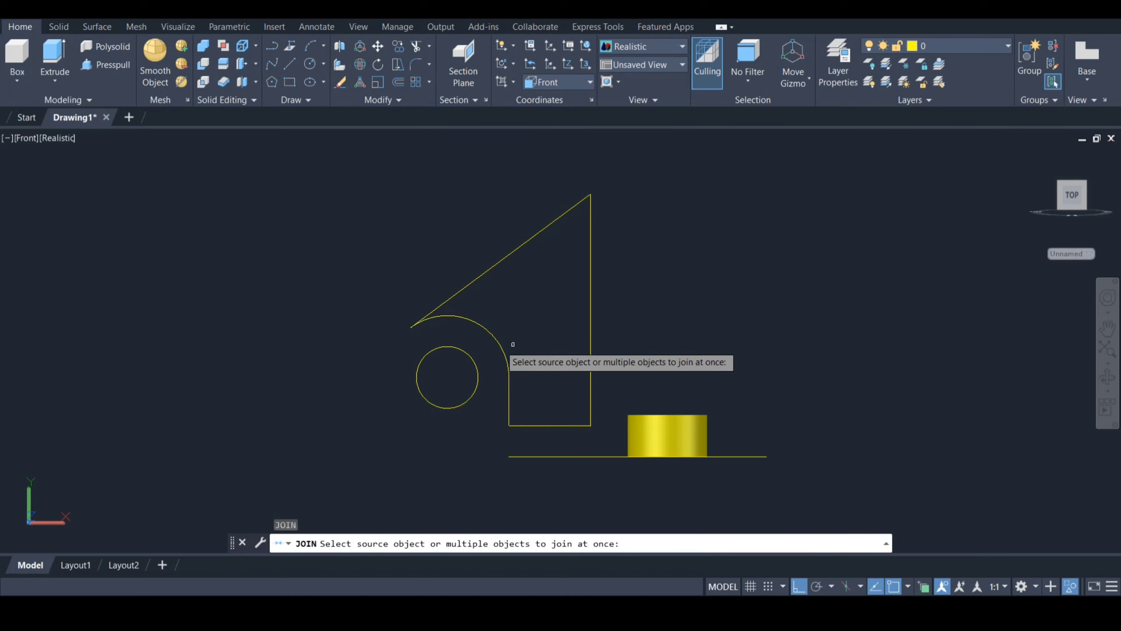
click(493, 331)
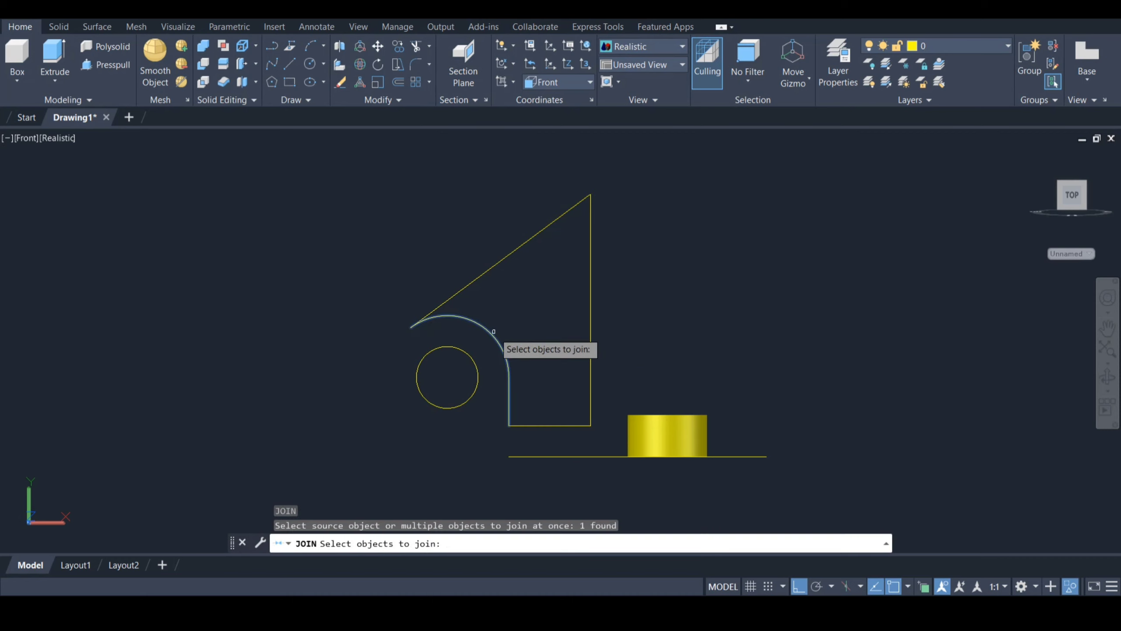
click(469, 283)
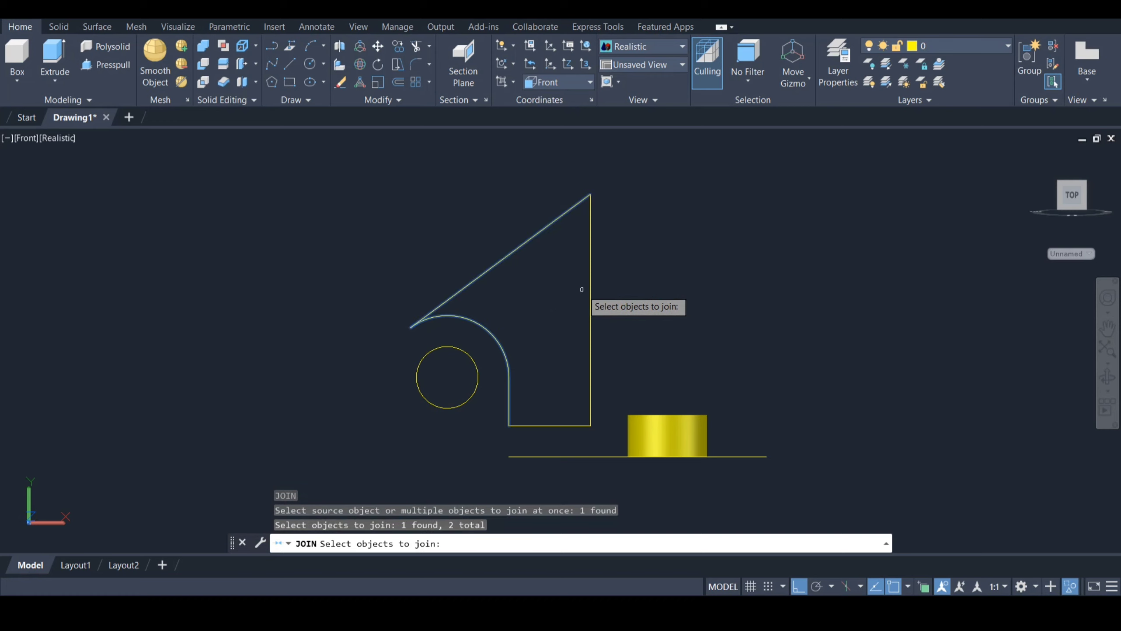
click(591, 314)
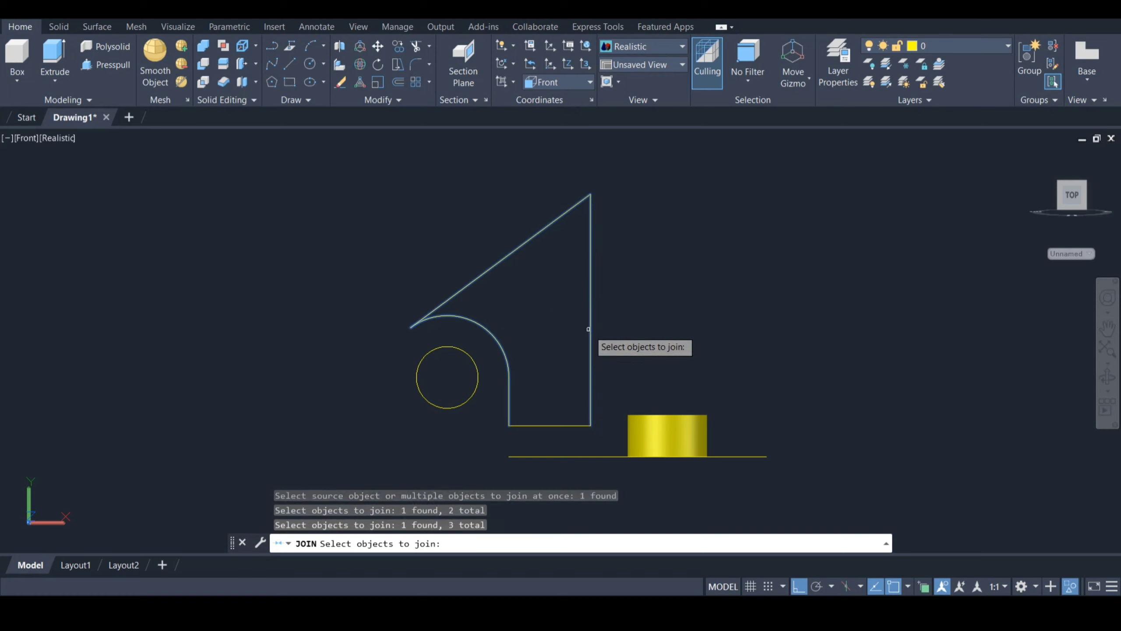
click(573, 426)
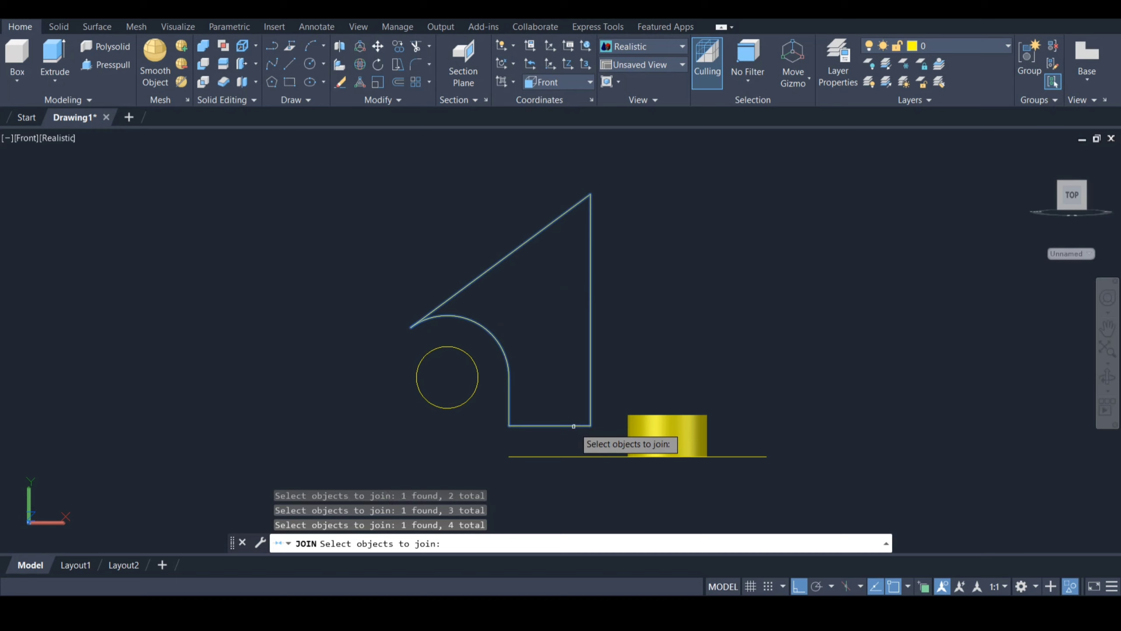
key(Return)
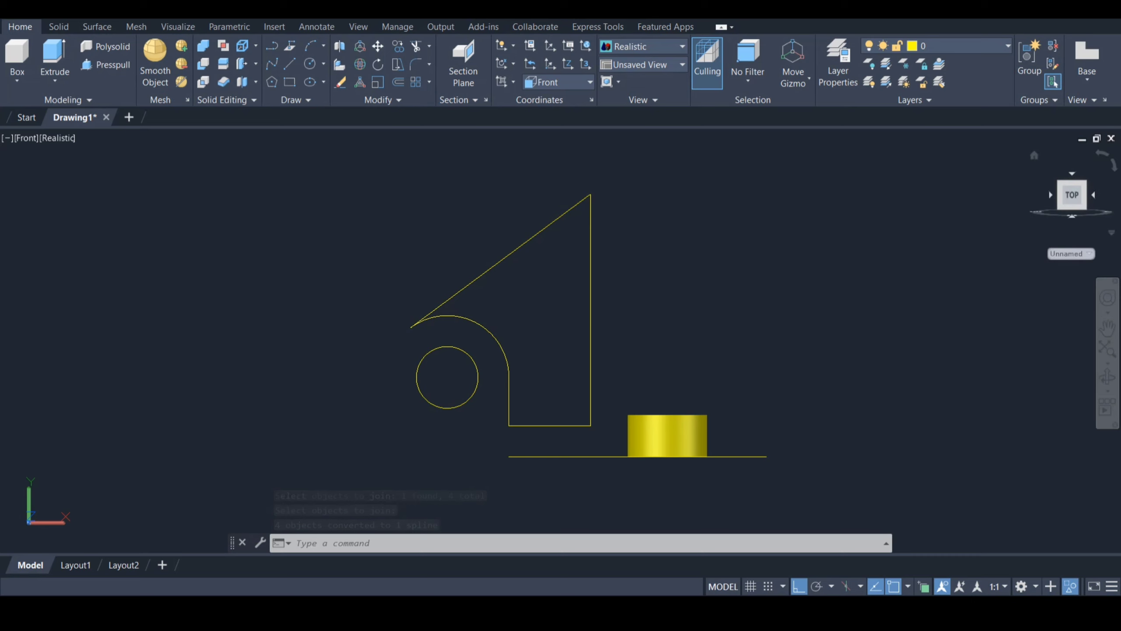
Restore the home view with parallel projection and end object isolation to bring back the hidden solids
click(1034, 155)
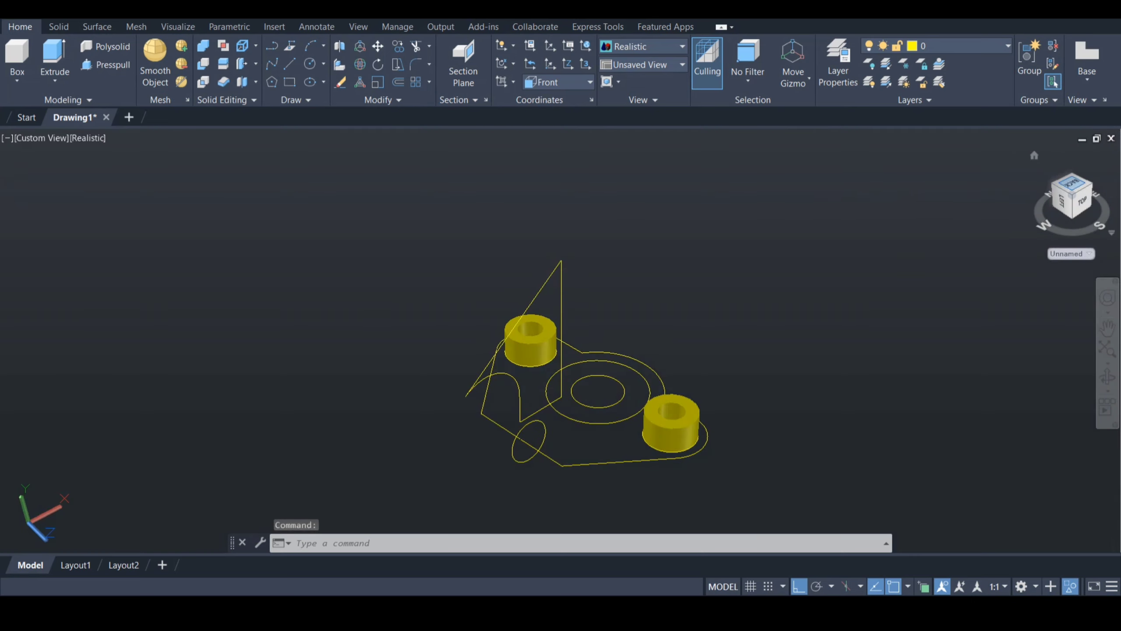
right_click(1073, 194)
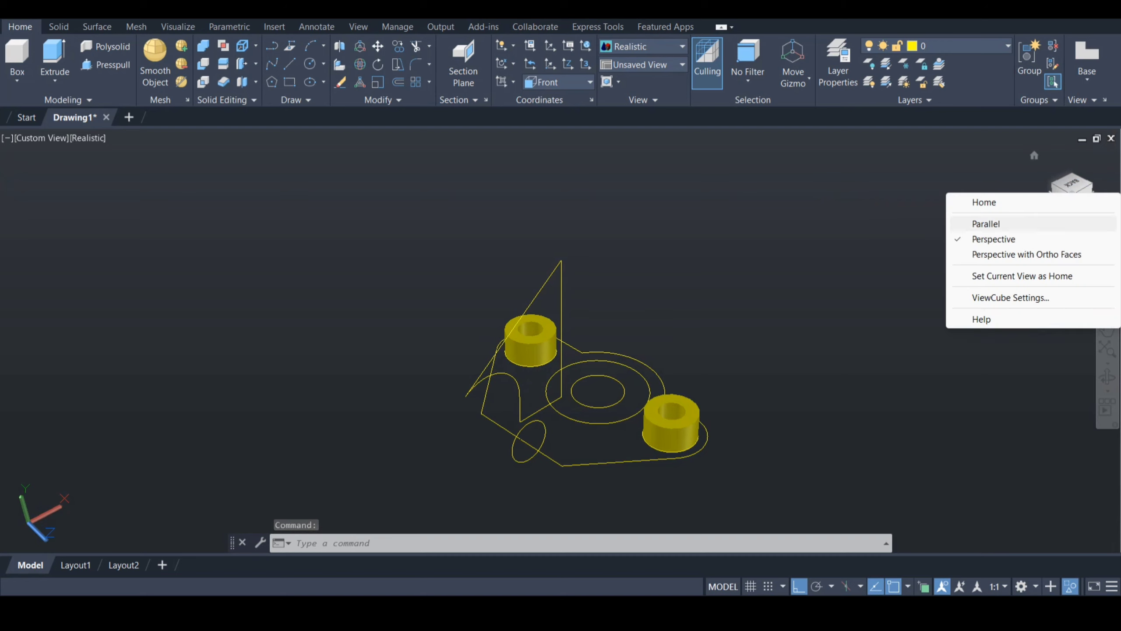
click(986, 224)
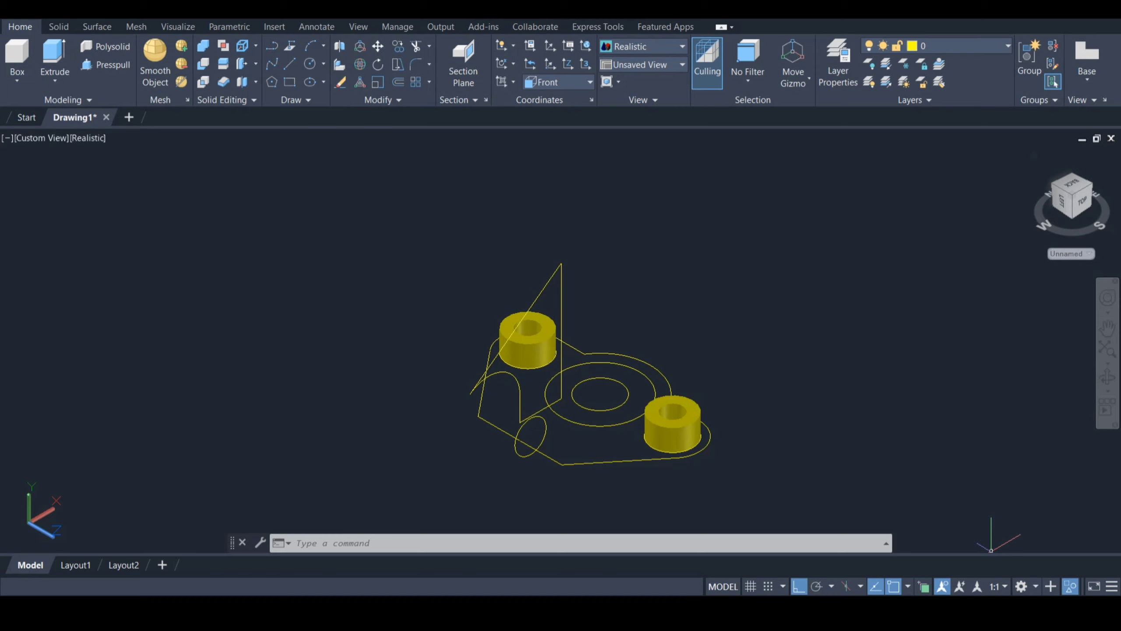
click(1070, 586)
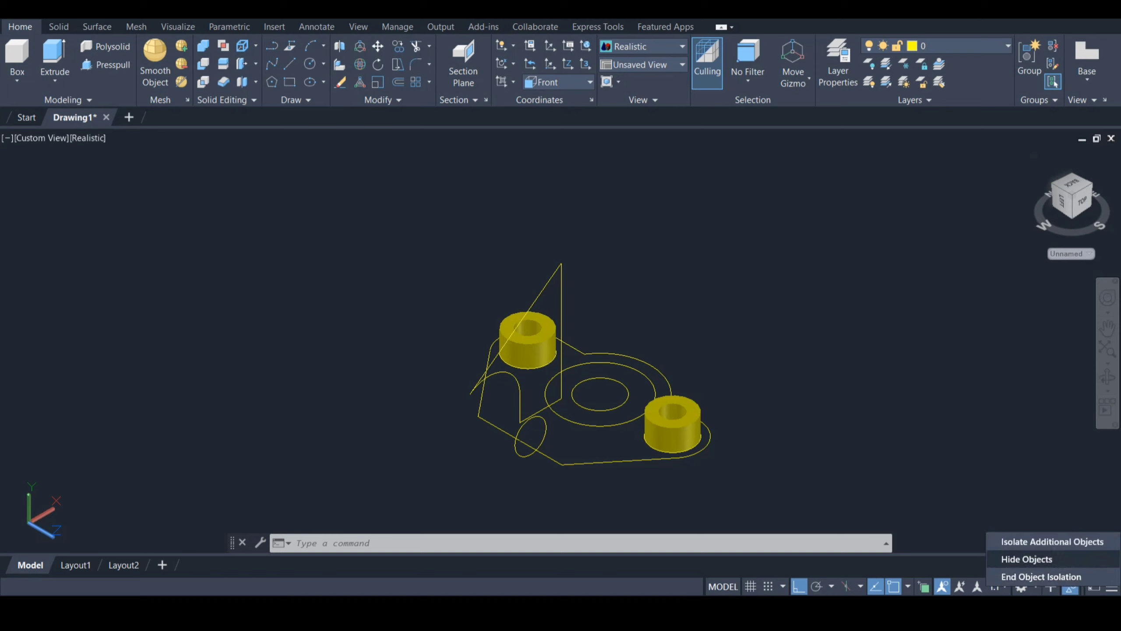
click(1046, 577)
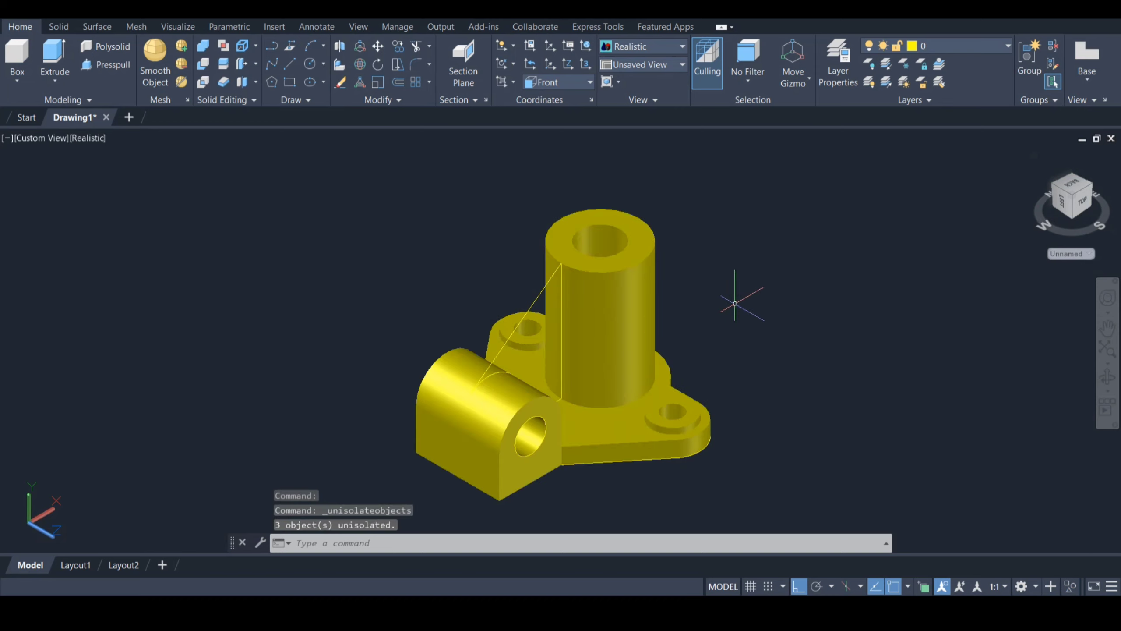
Presspull the closed rib profile by 6 toward the rear side of the arched lug
text(presspull)
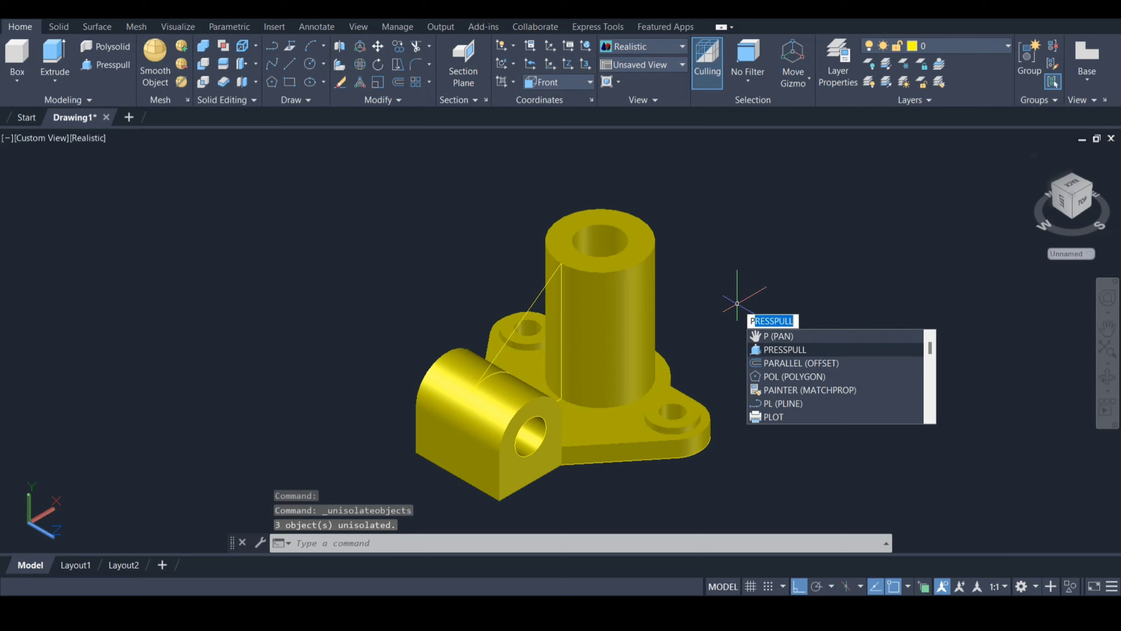
key(Return)
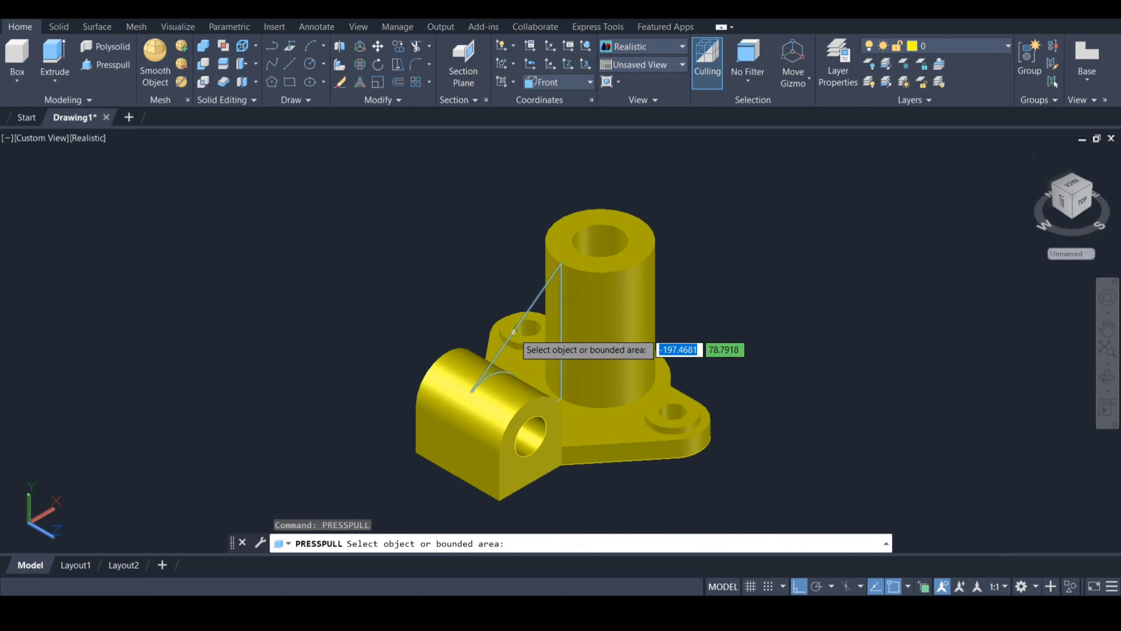
click(523, 338)
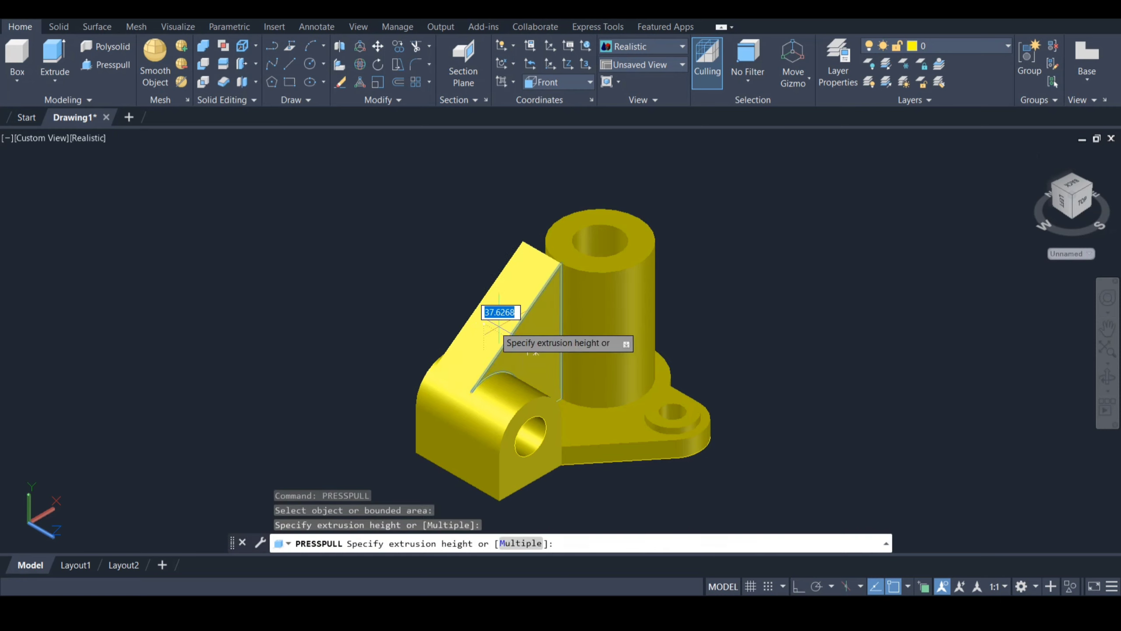
text(6)
key(Return)
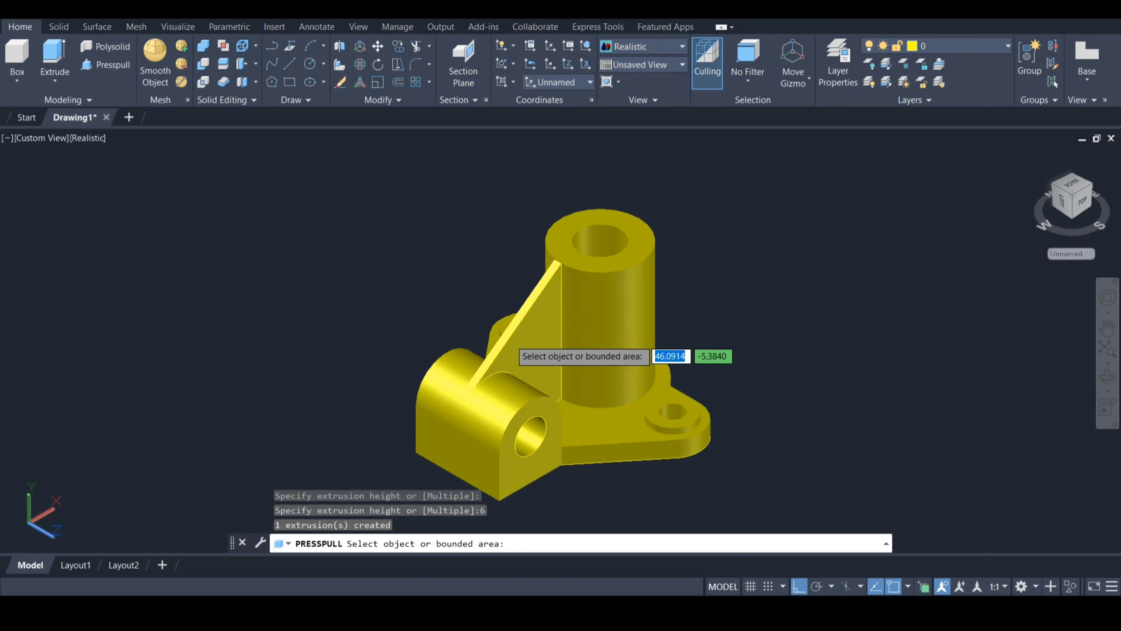
Presspull the rib's front face outward by 6 to thicken it on the other side of the profile plane
click(508, 338)
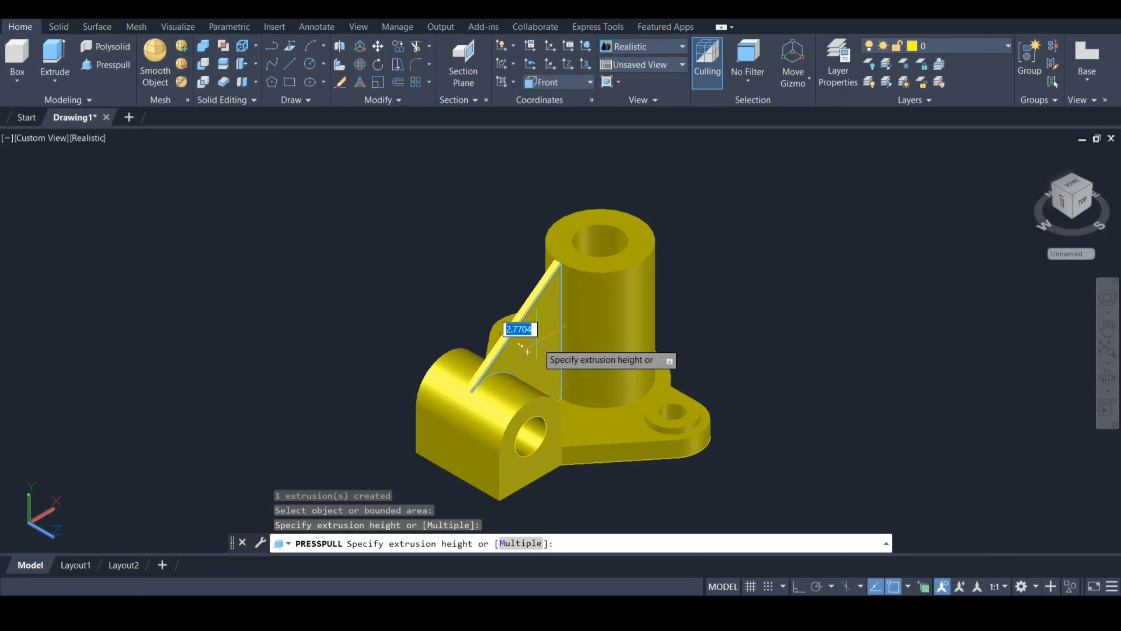
text(6)
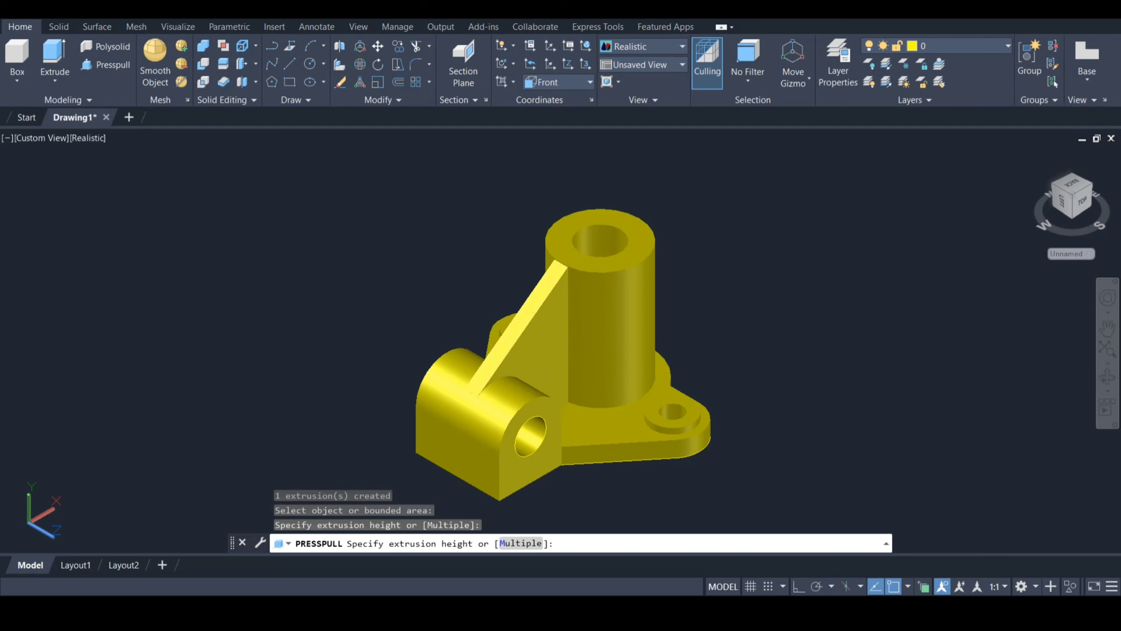
key(Return)
key(Return)
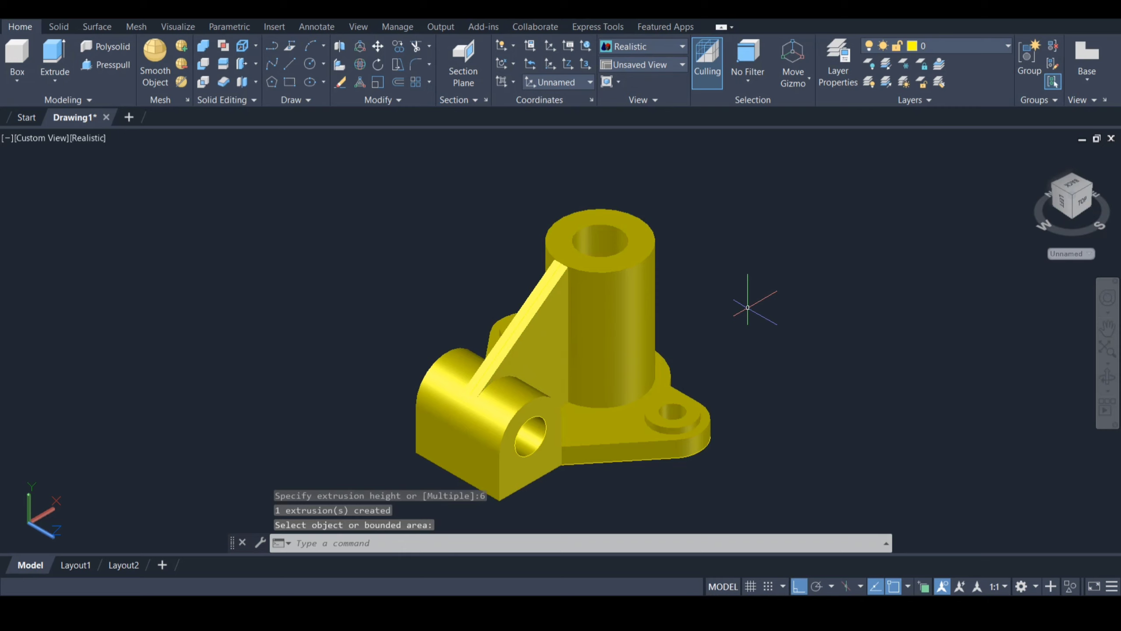
shift+middle_drag(747, 307, 731, 166)
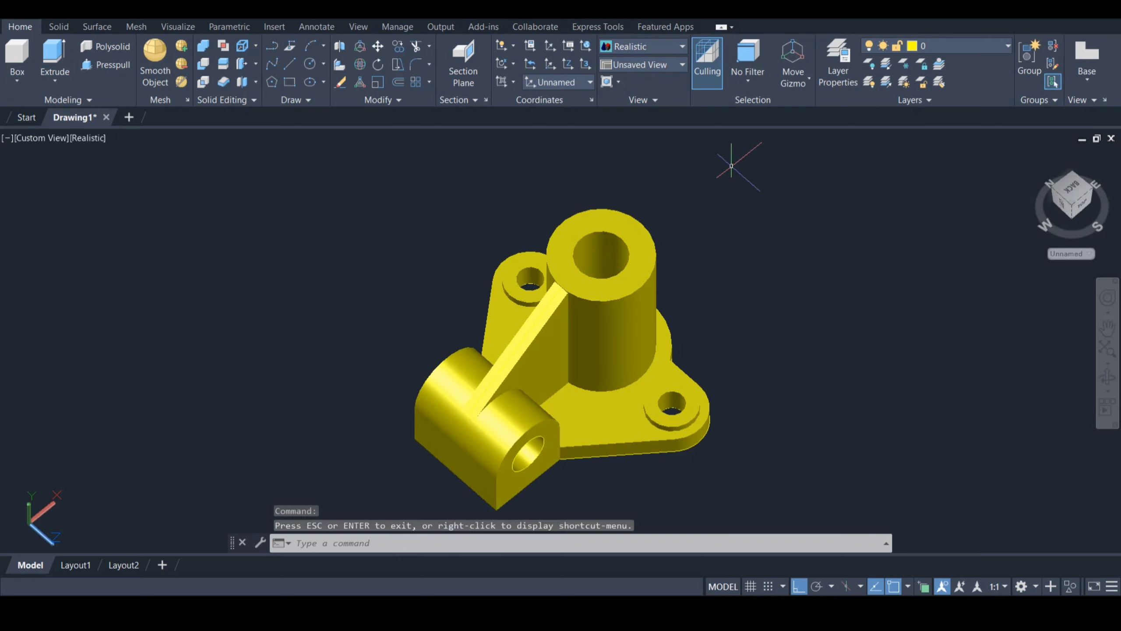